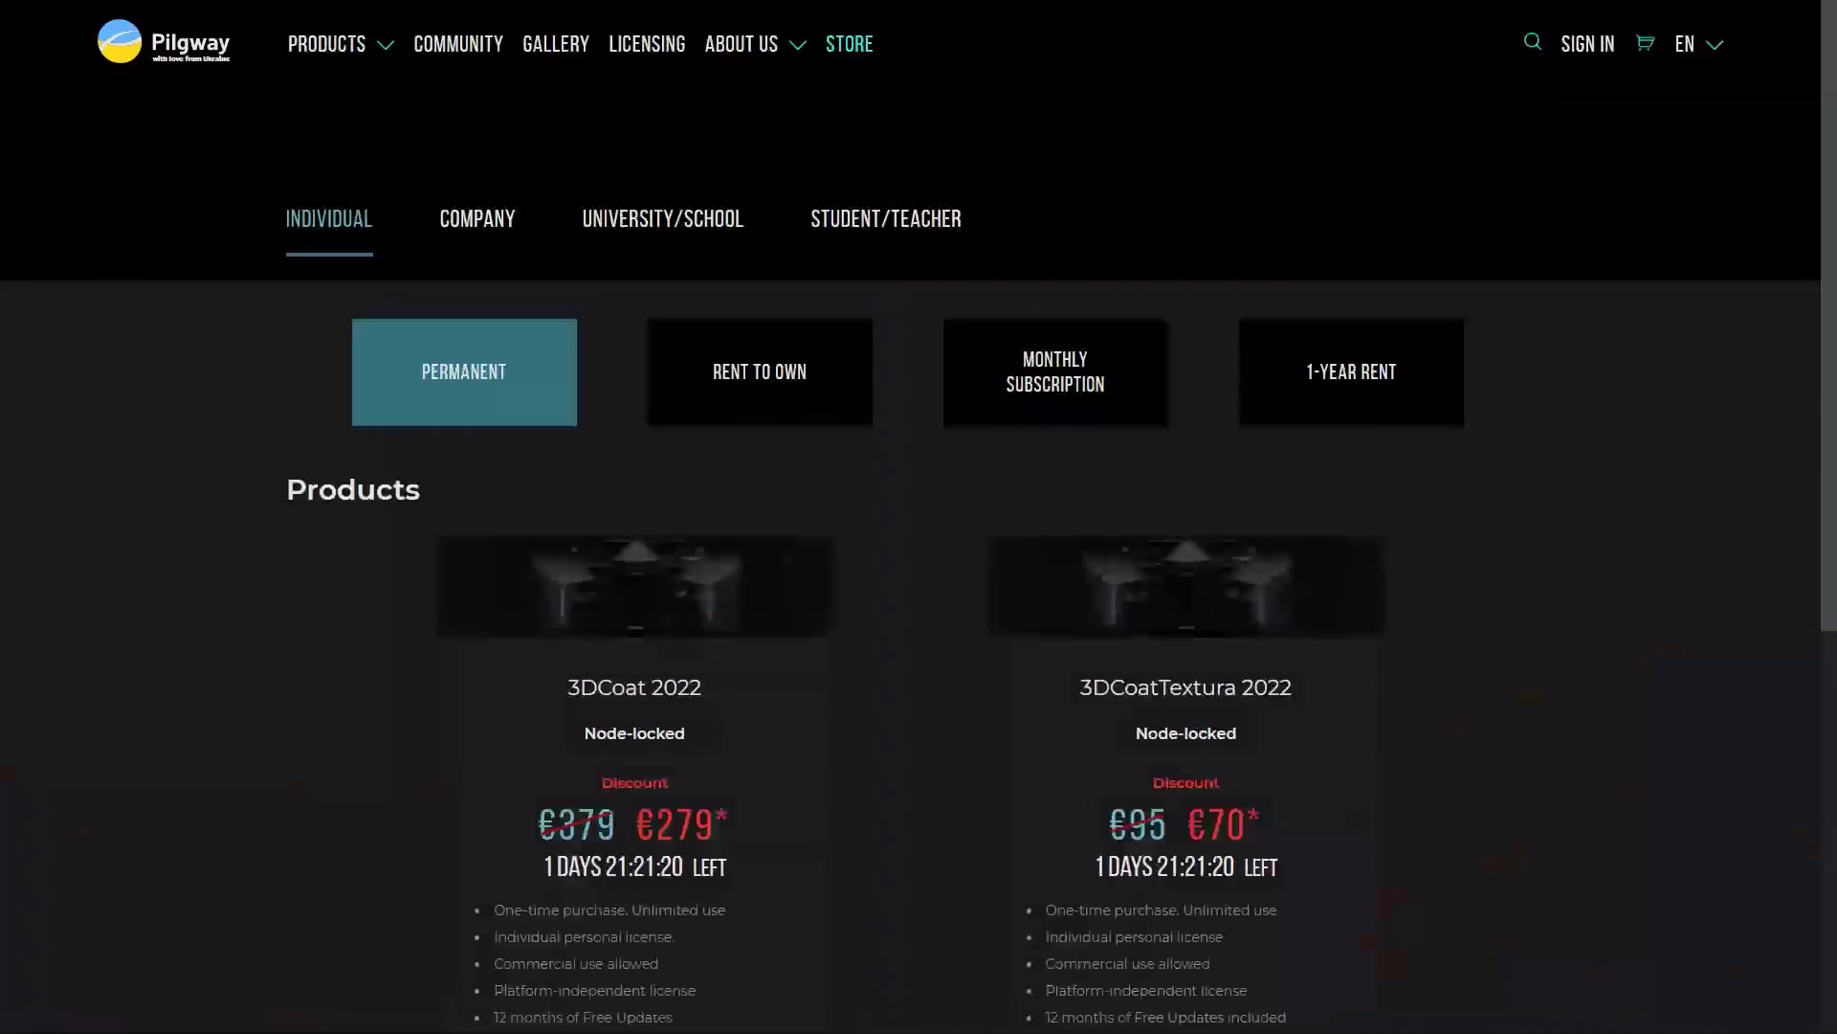
- Scroll the Pilgway Store page down to the permanent price cards: €279 and €70
{"action": "scroll", "coordinate": [919, 516], "scroll_direction": "down", "scroll_amount": 3}
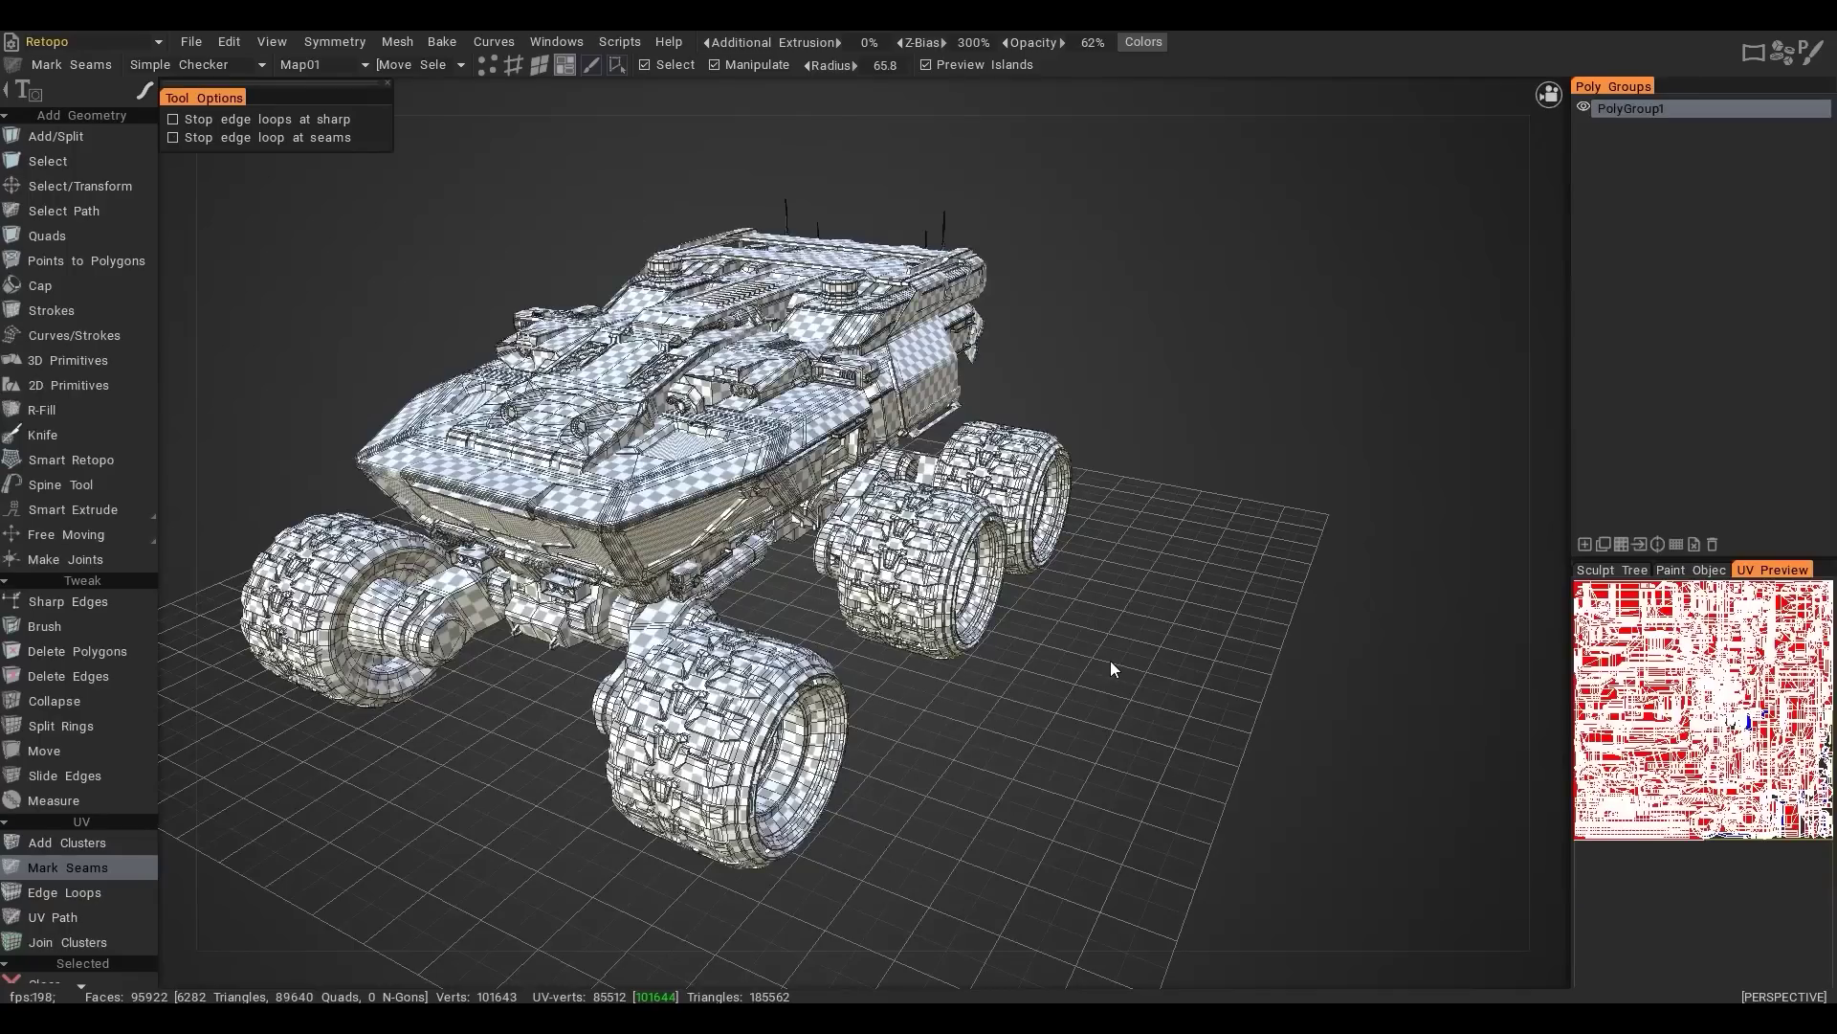
- Float the UV Preview as a large window showing the boat's packed UV islands
{"action": "left_click_drag", "start_coordinate": [1755, 561], "coordinate": [1296, 175]}
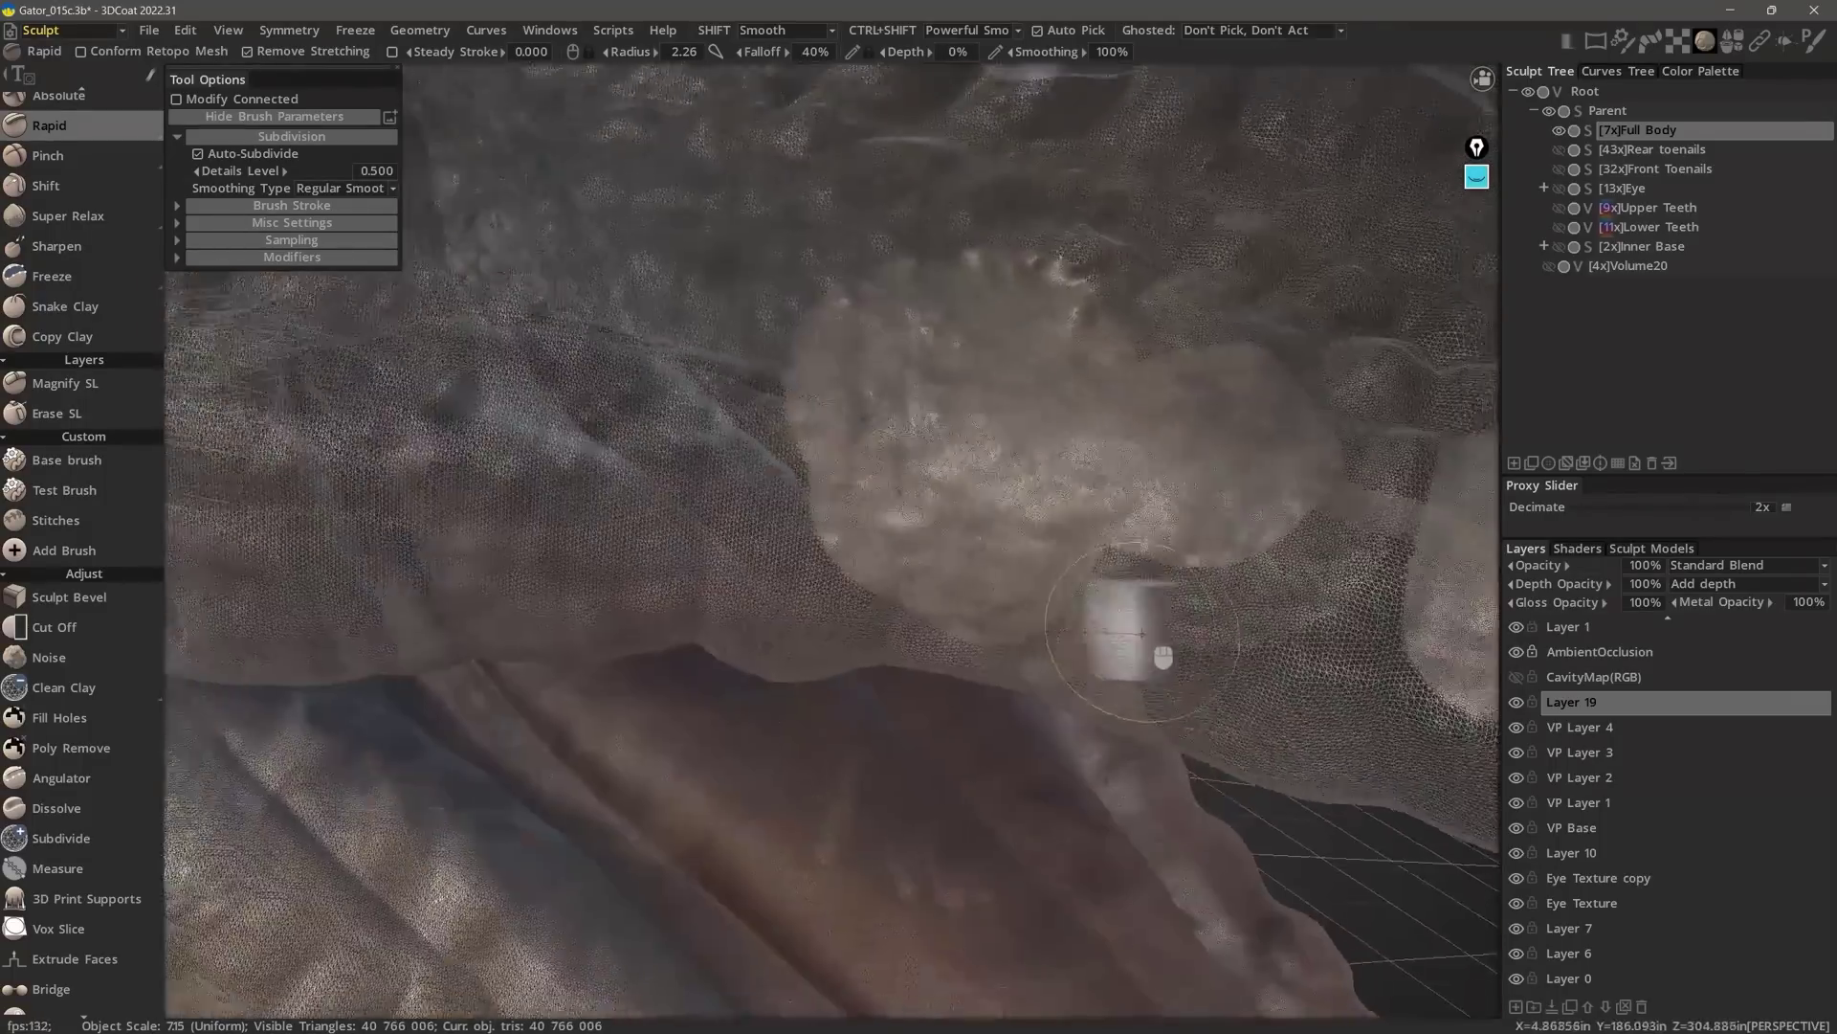
- Sculpt gator jaw detail, set the duplicated Jitter Clay brush to non-dab strokes, and orbit the rock pillars
{"action": "left_click_drag", "start_coordinate": [1136, 623], "coordinate": [1134, 608]}
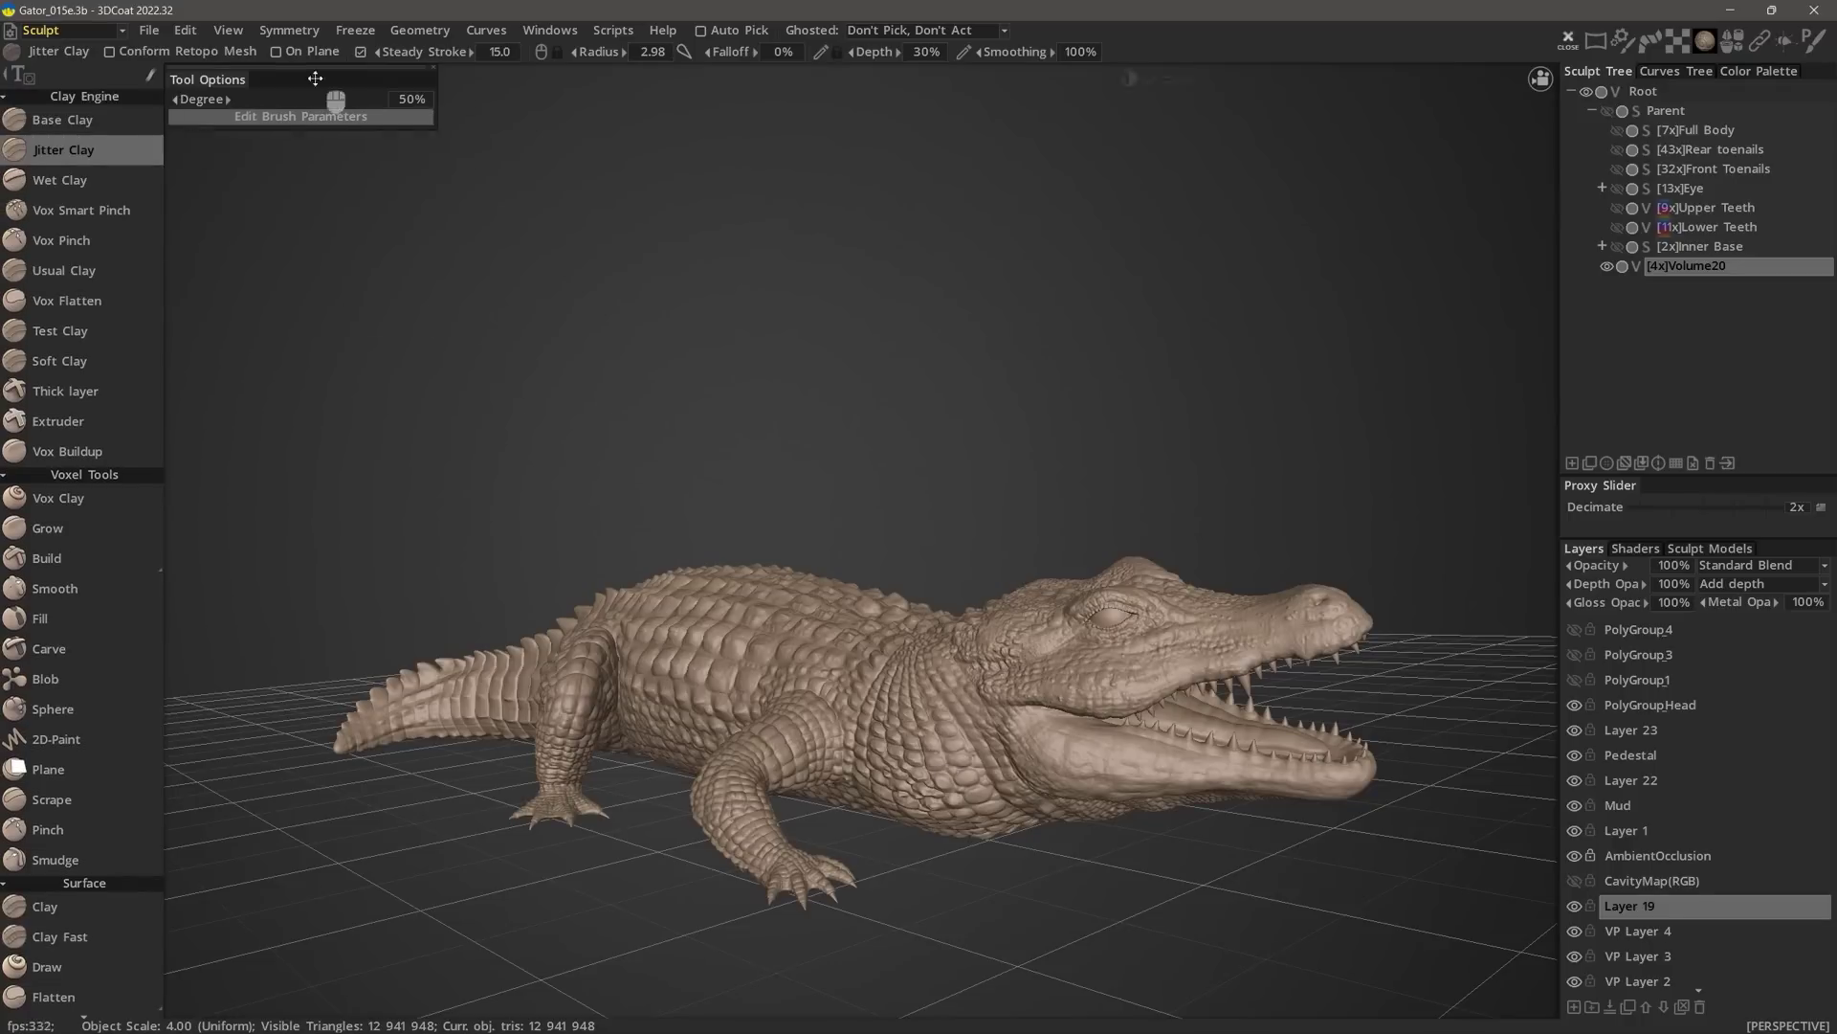
{"action": "left_click", "coordinate": [179, 360]}
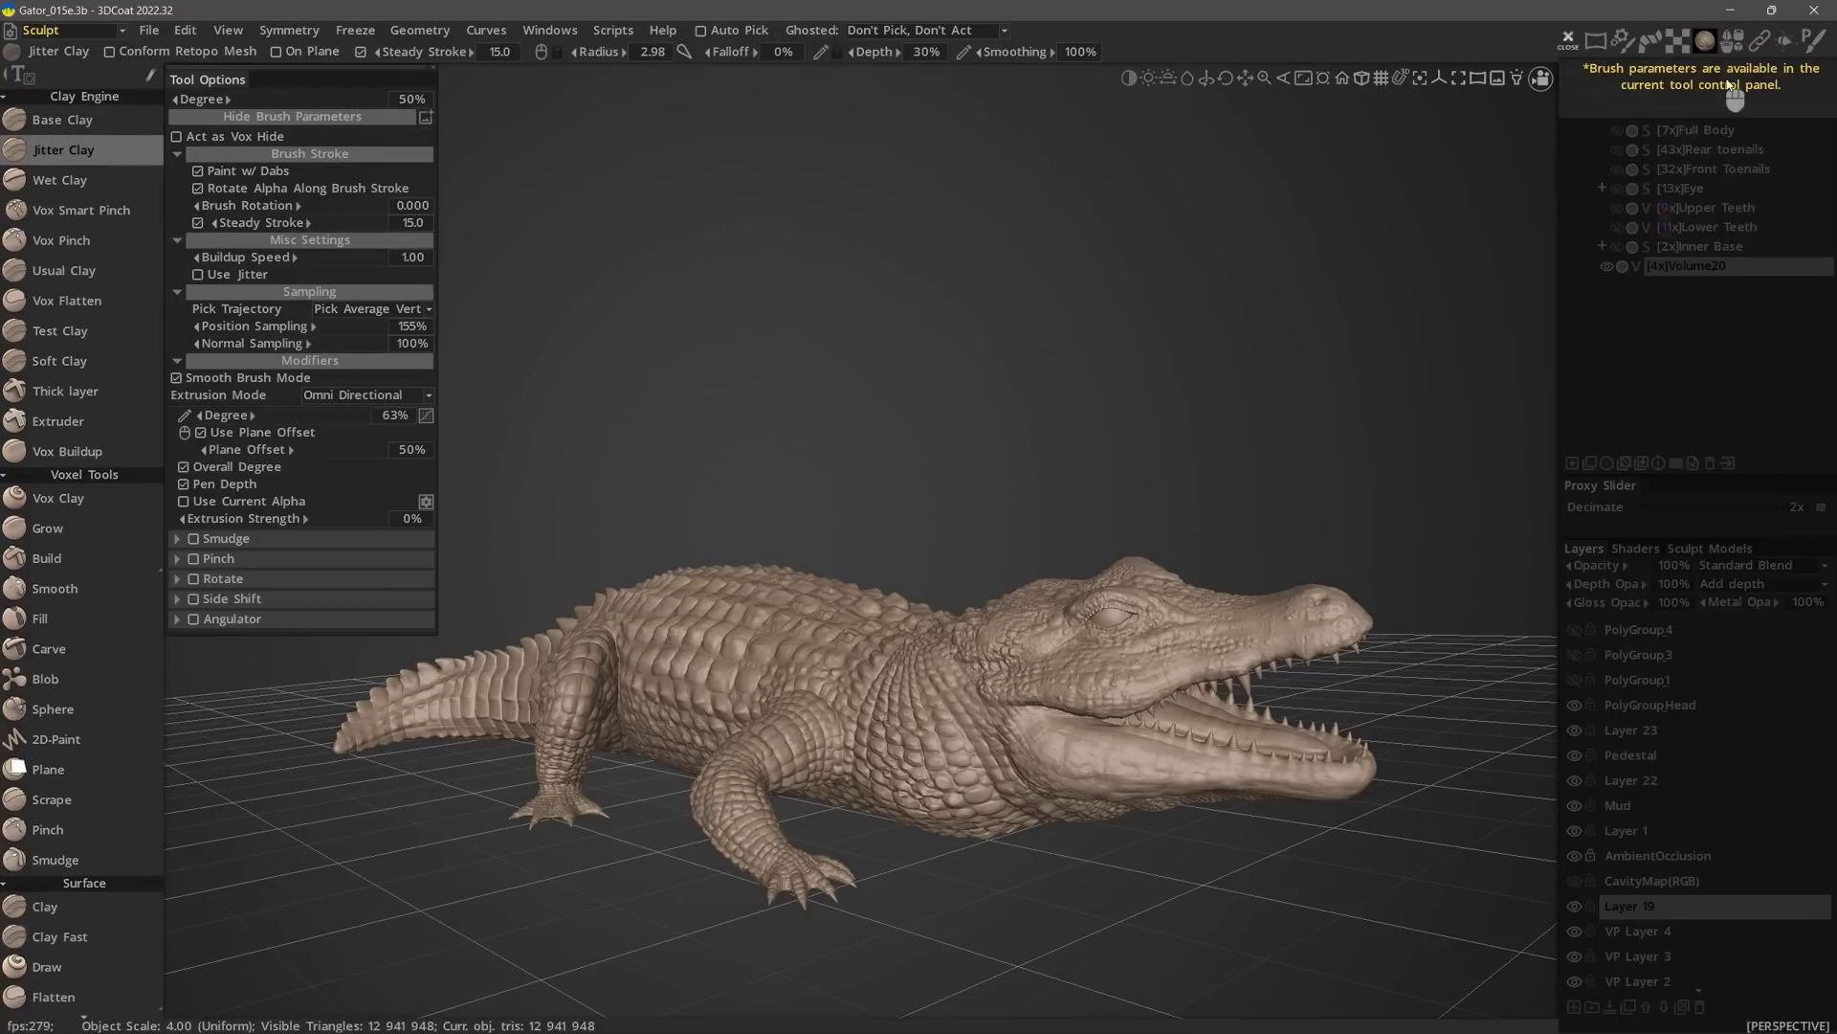
{"action": "left_click", "coordinate": [198, 170]}
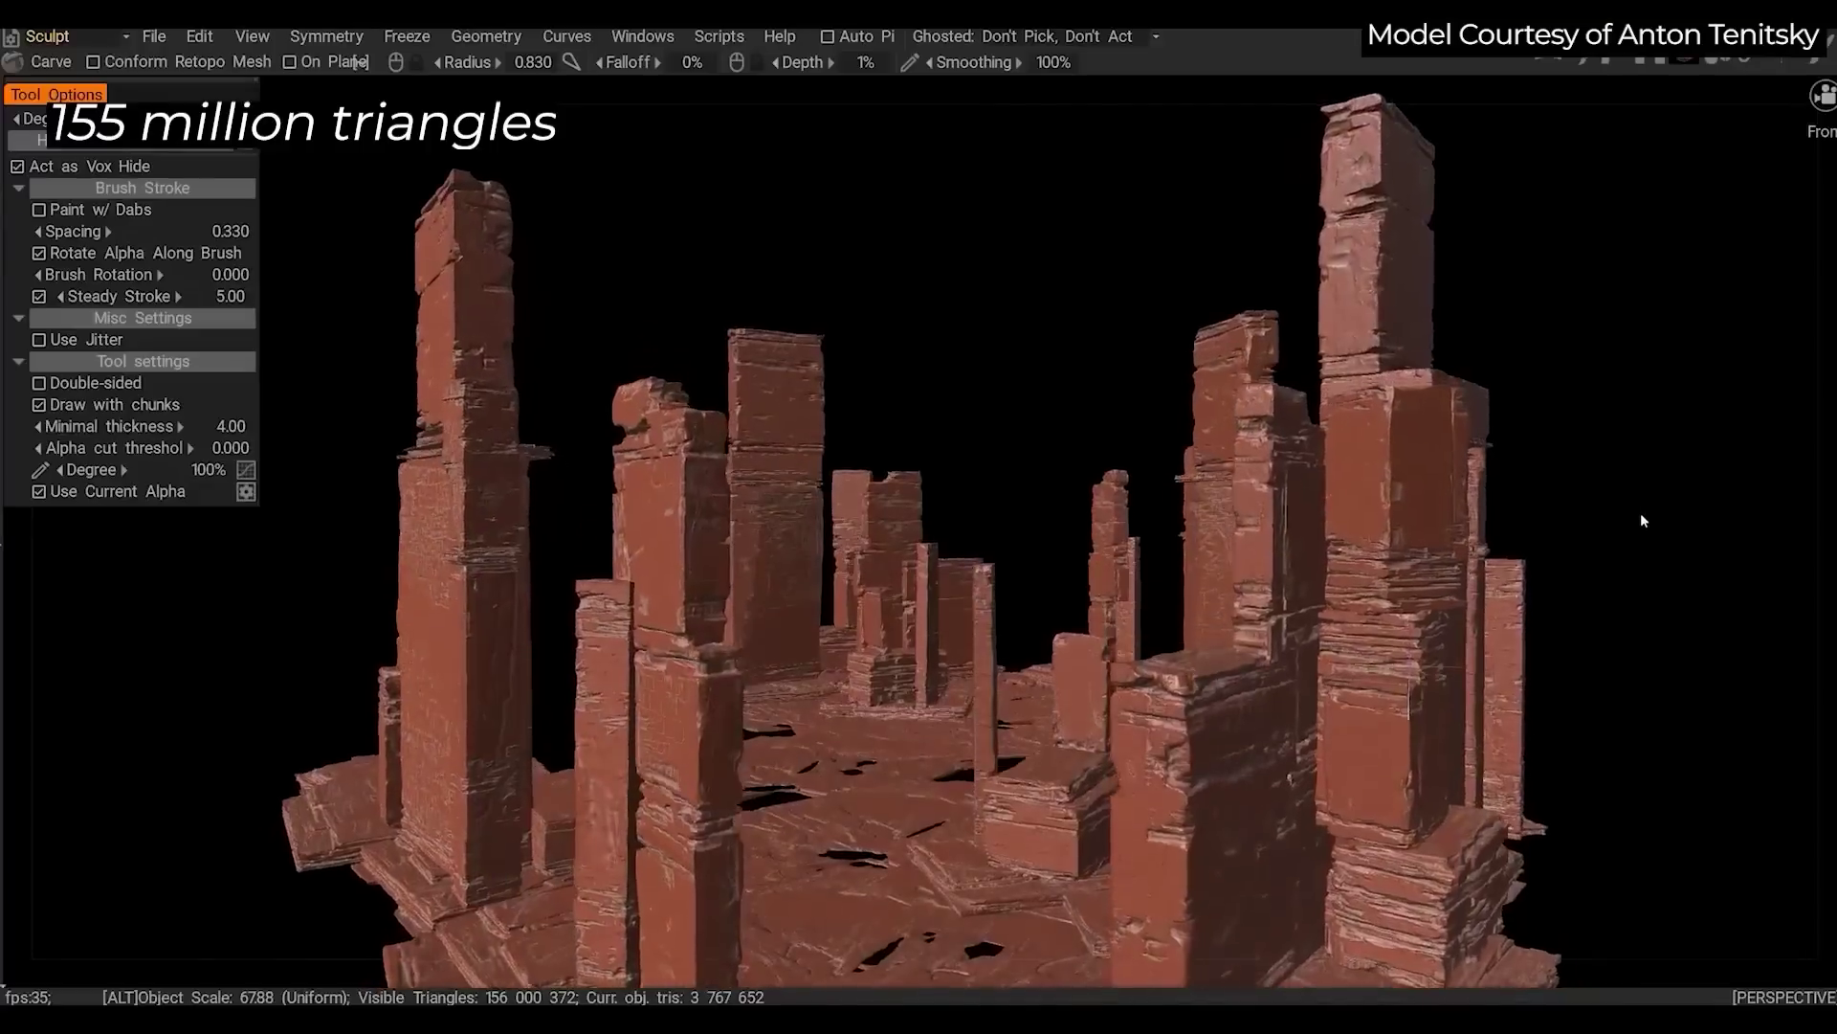
{"action": "left_click_drag", "start_coordinate": [1640, 556], "coordinate": [1607, 632]}
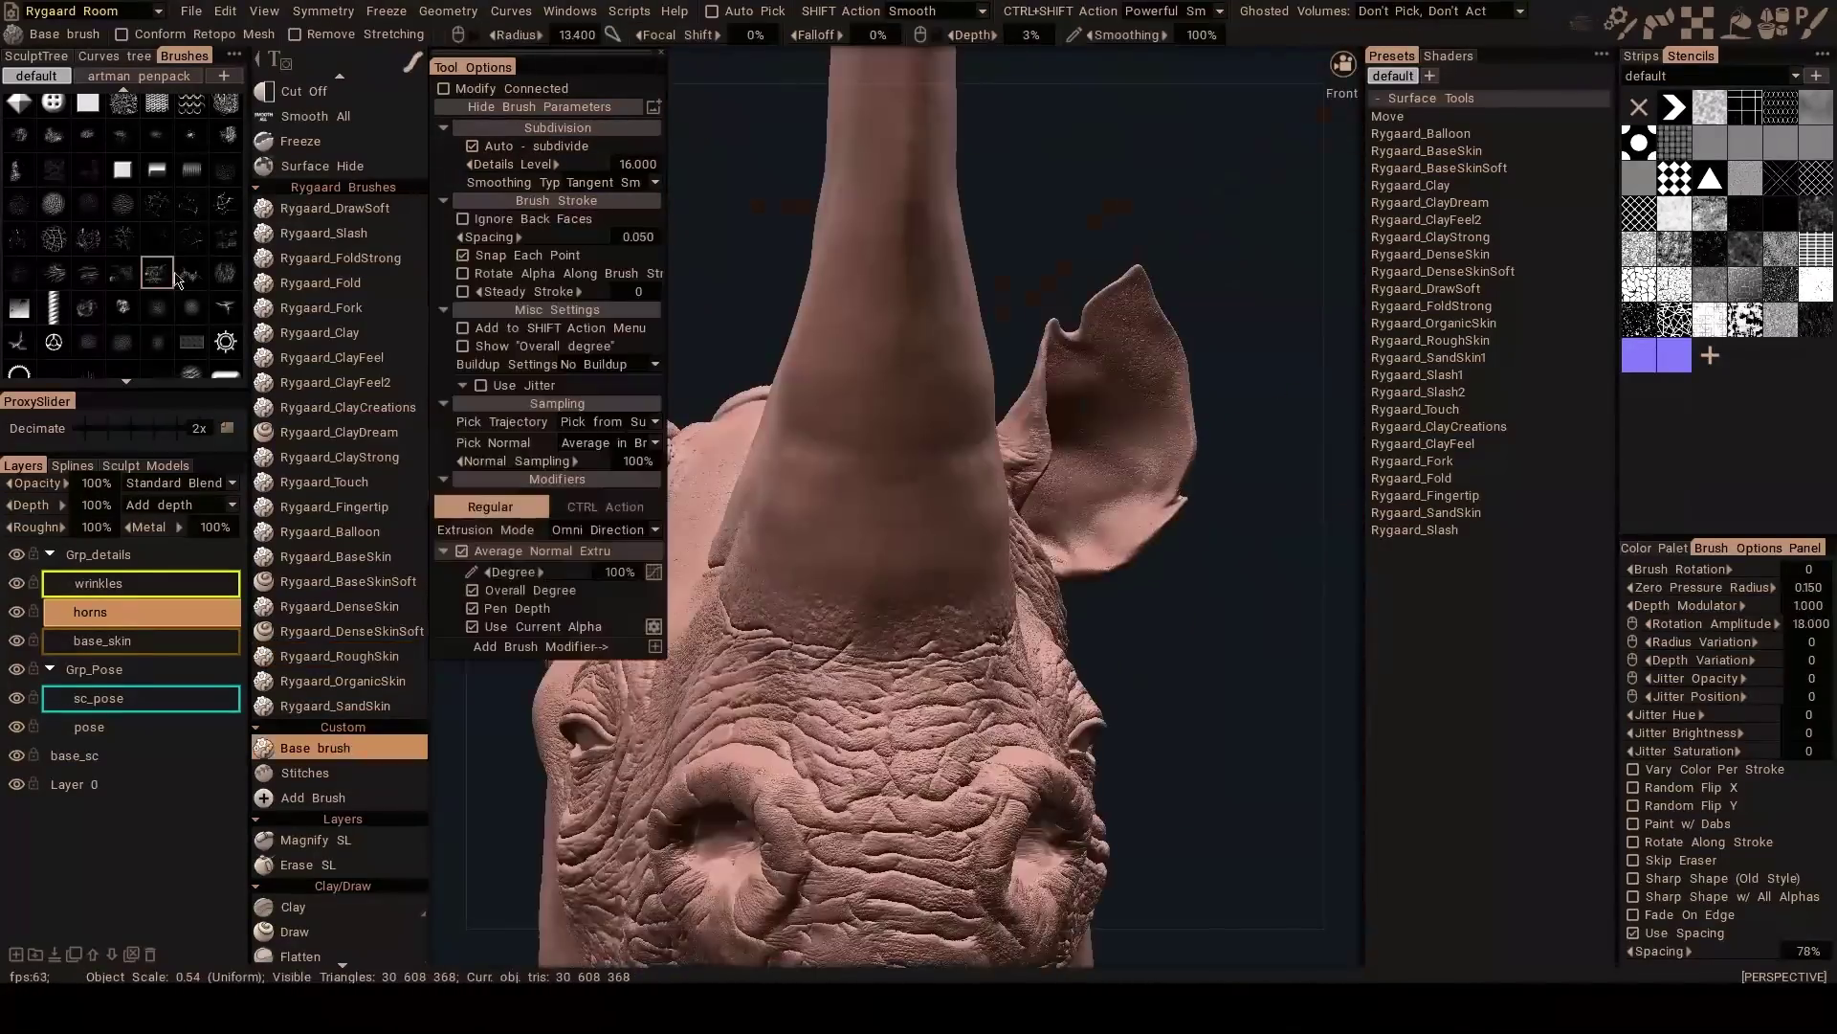
{"action": "left_click", "coordinate": [546, 405]}
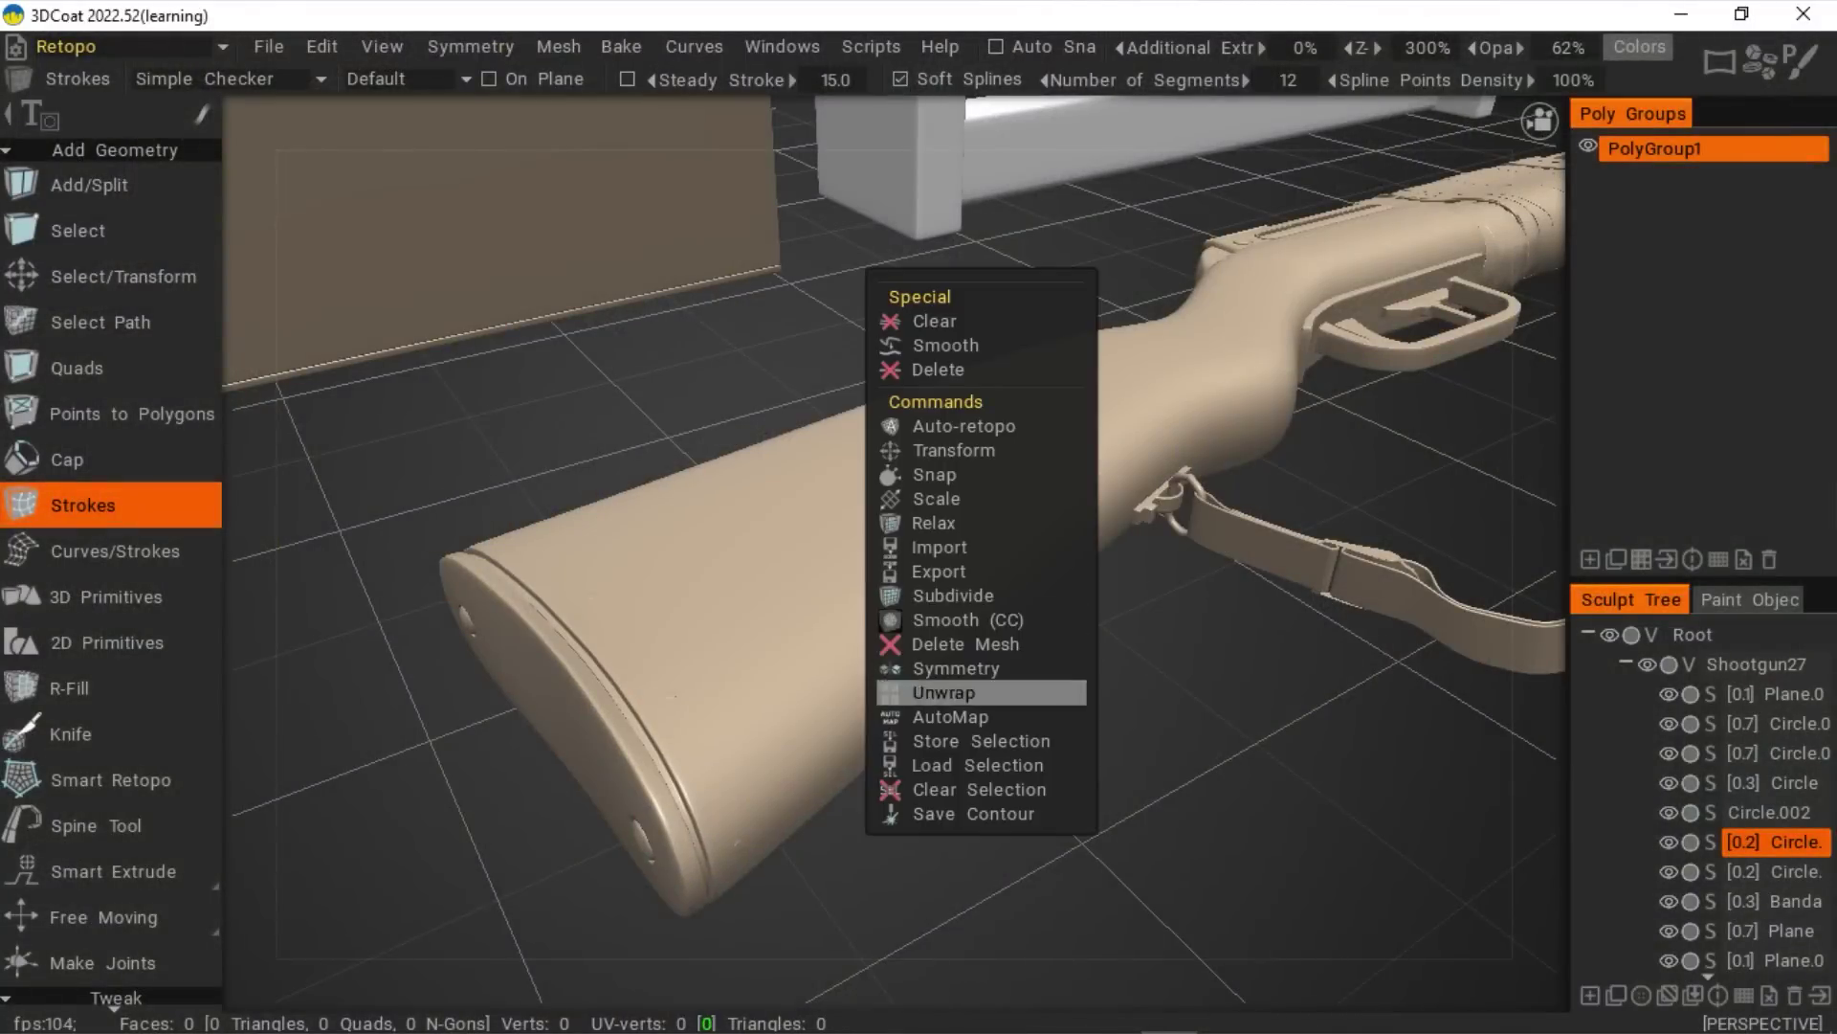
- Auto-retopologize the shotgun to 5000 polygons using hard-surface, best-quality settings
{"action": "left_click", "coordinate": [964, 426]}
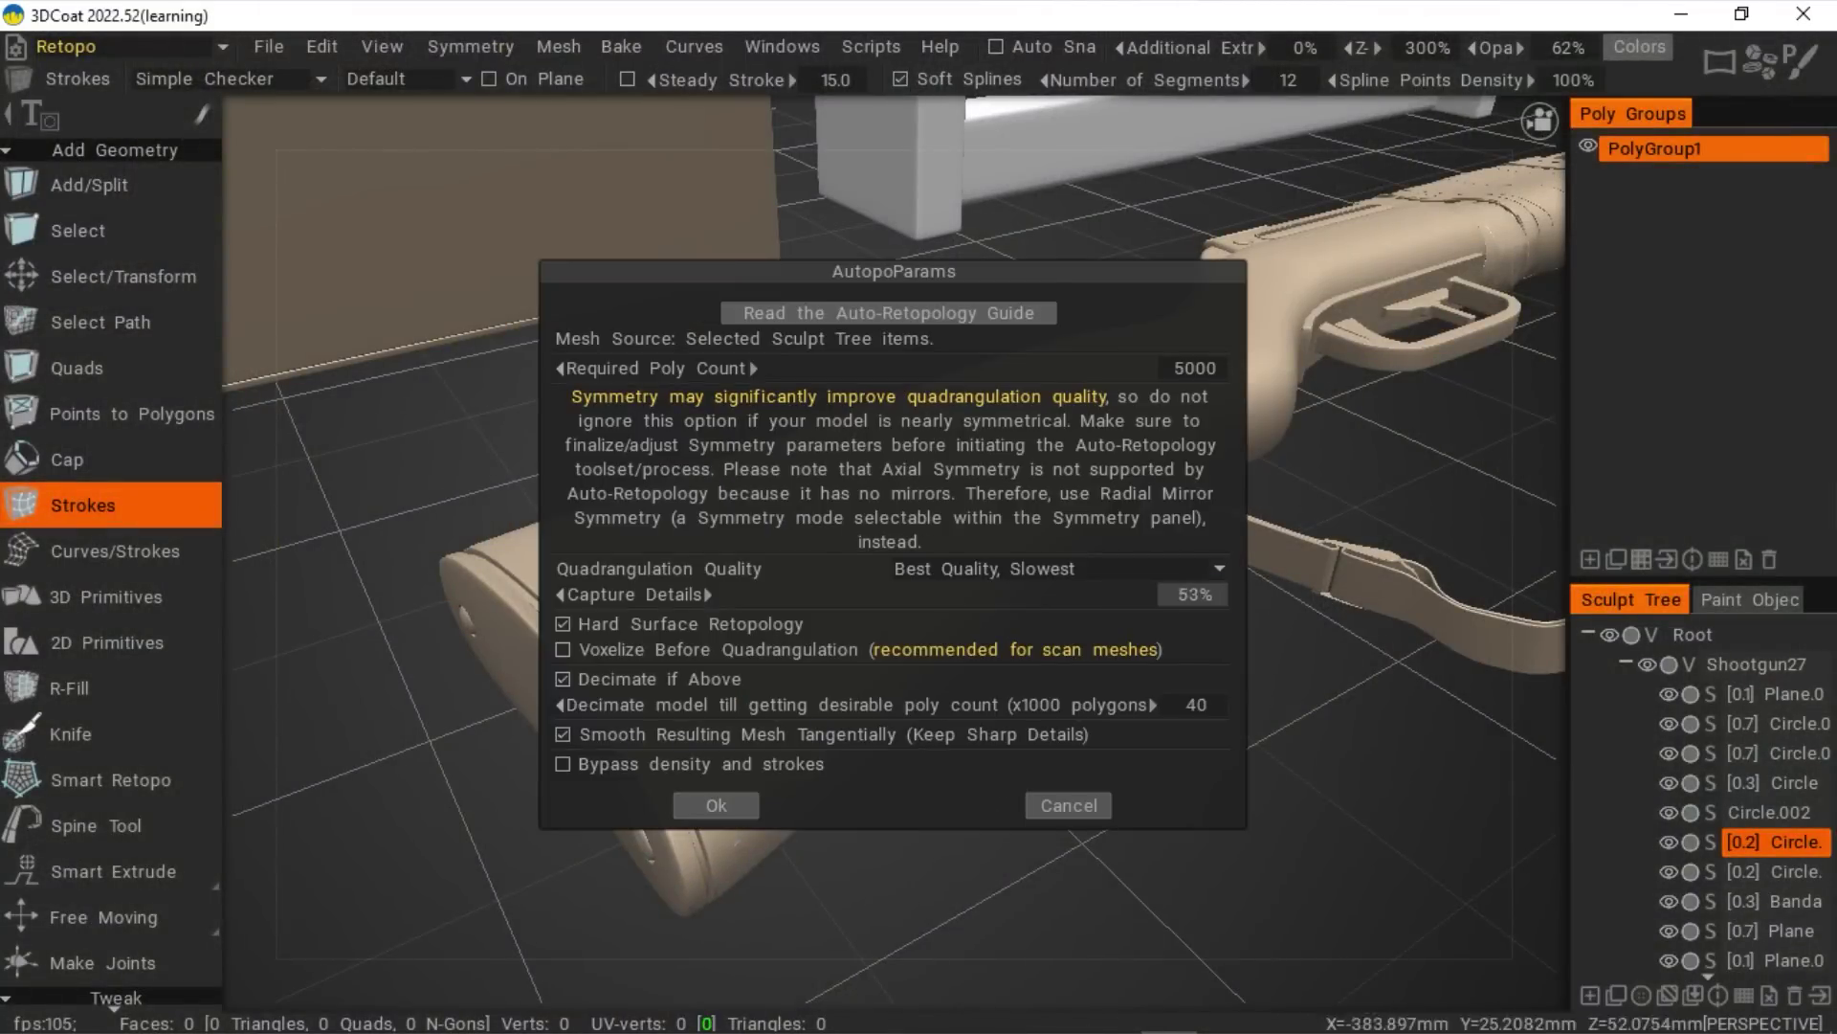
{"action": "key", "text": "Return"}
{"action": "key", "text": "Return"}
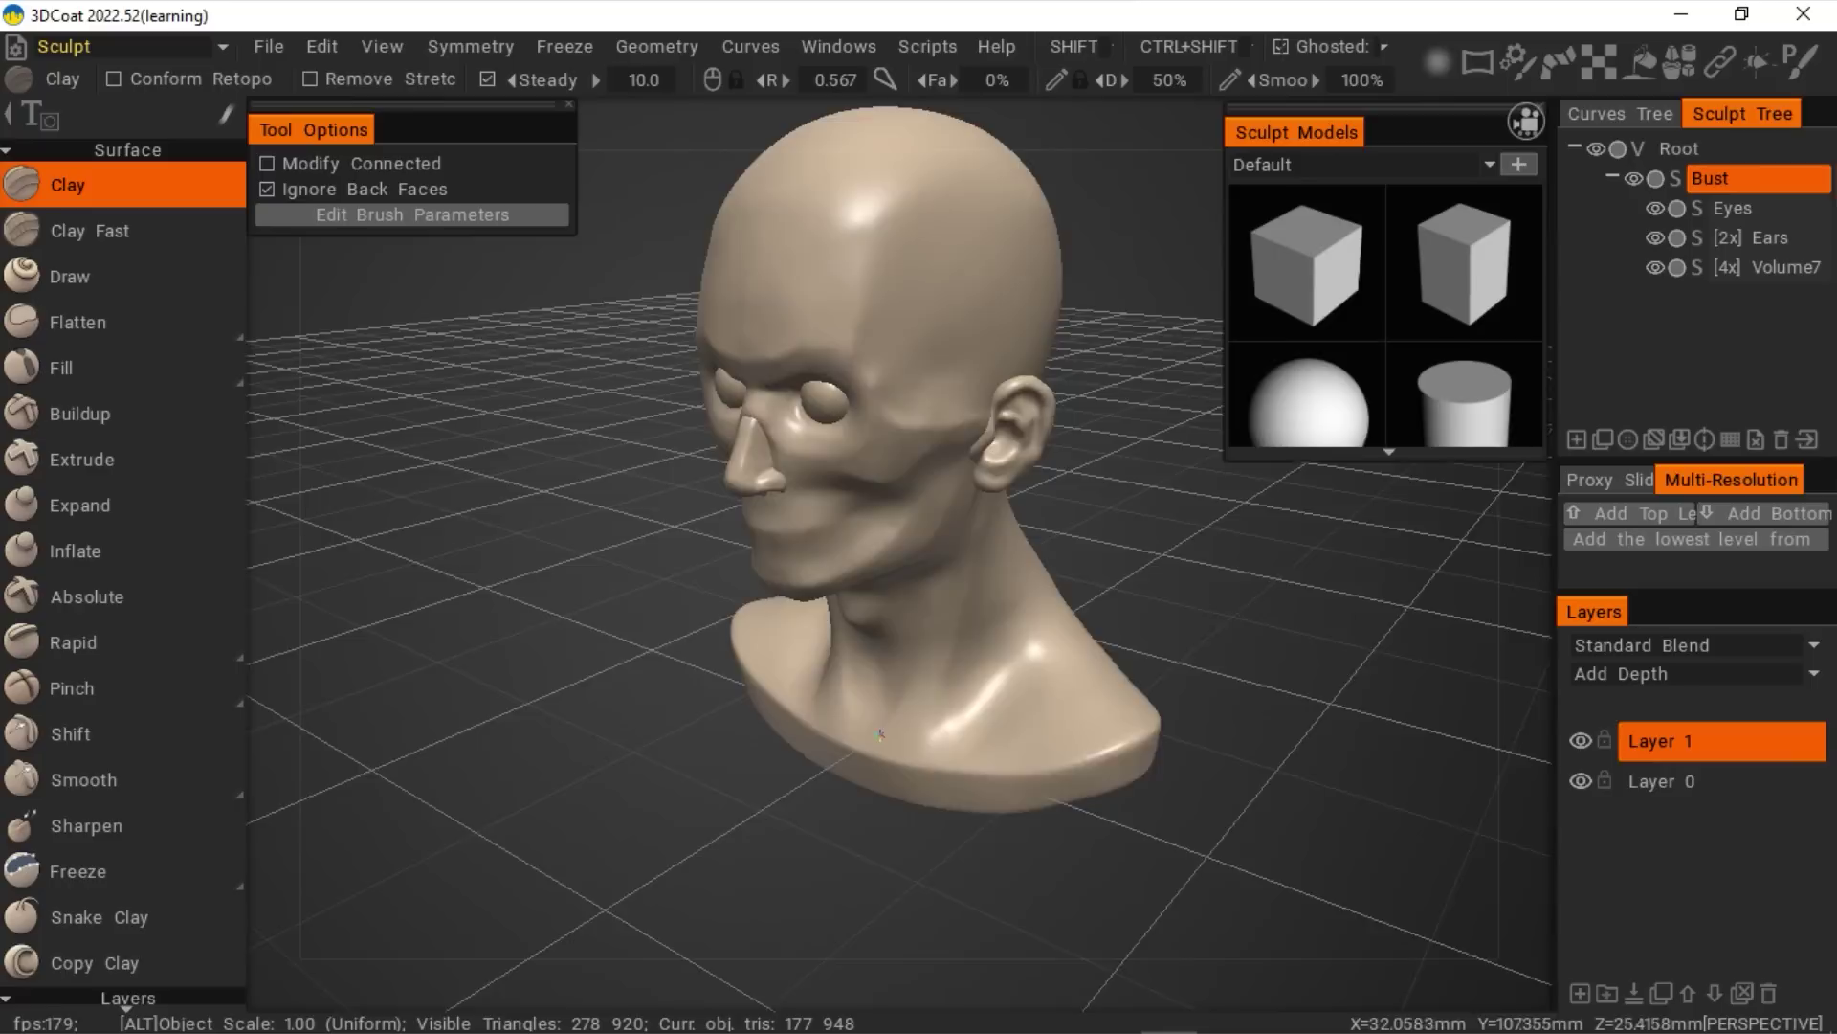
- Enlarge the Clay brush to radius 2.64 and add a Relax brush modifier
{"action": "scroll", "coordinate": [879, 735], "scroll_direction": "up", "scroll_amount": 6}
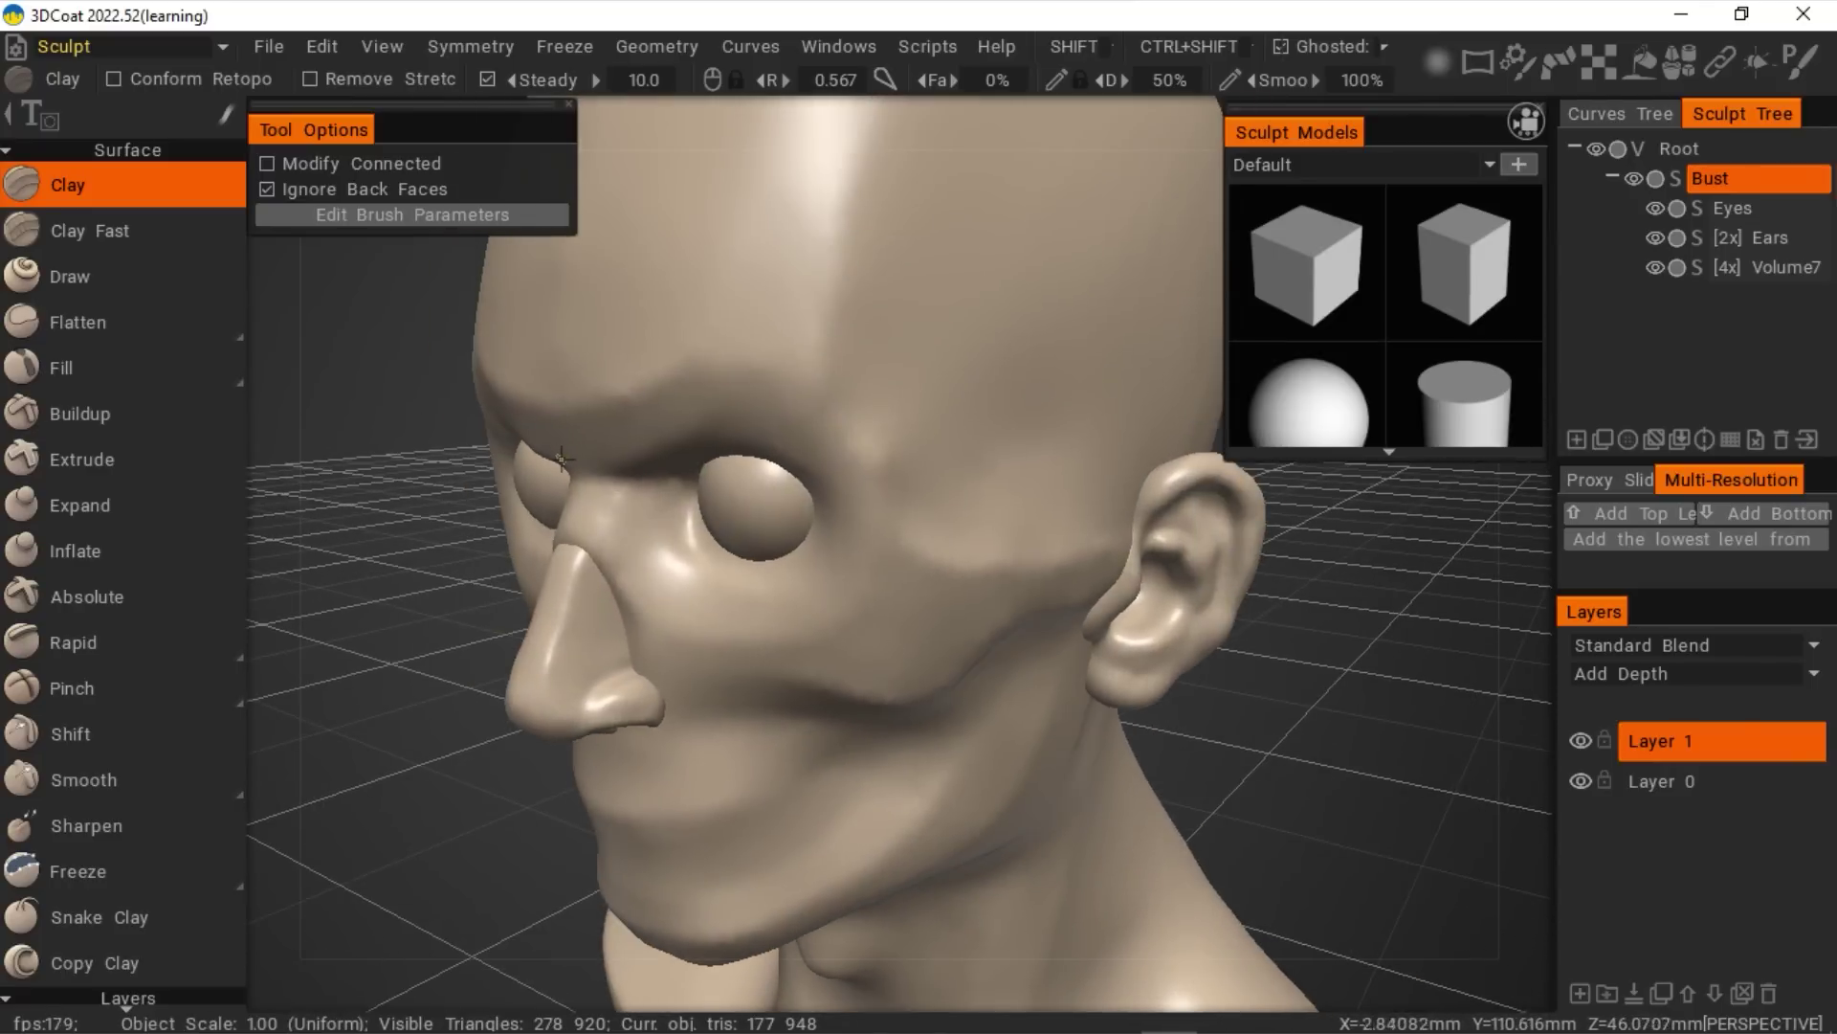
{"action": "right_click_drag", "start_coordinate": [673, 395], "coordinate": [713, 394]}
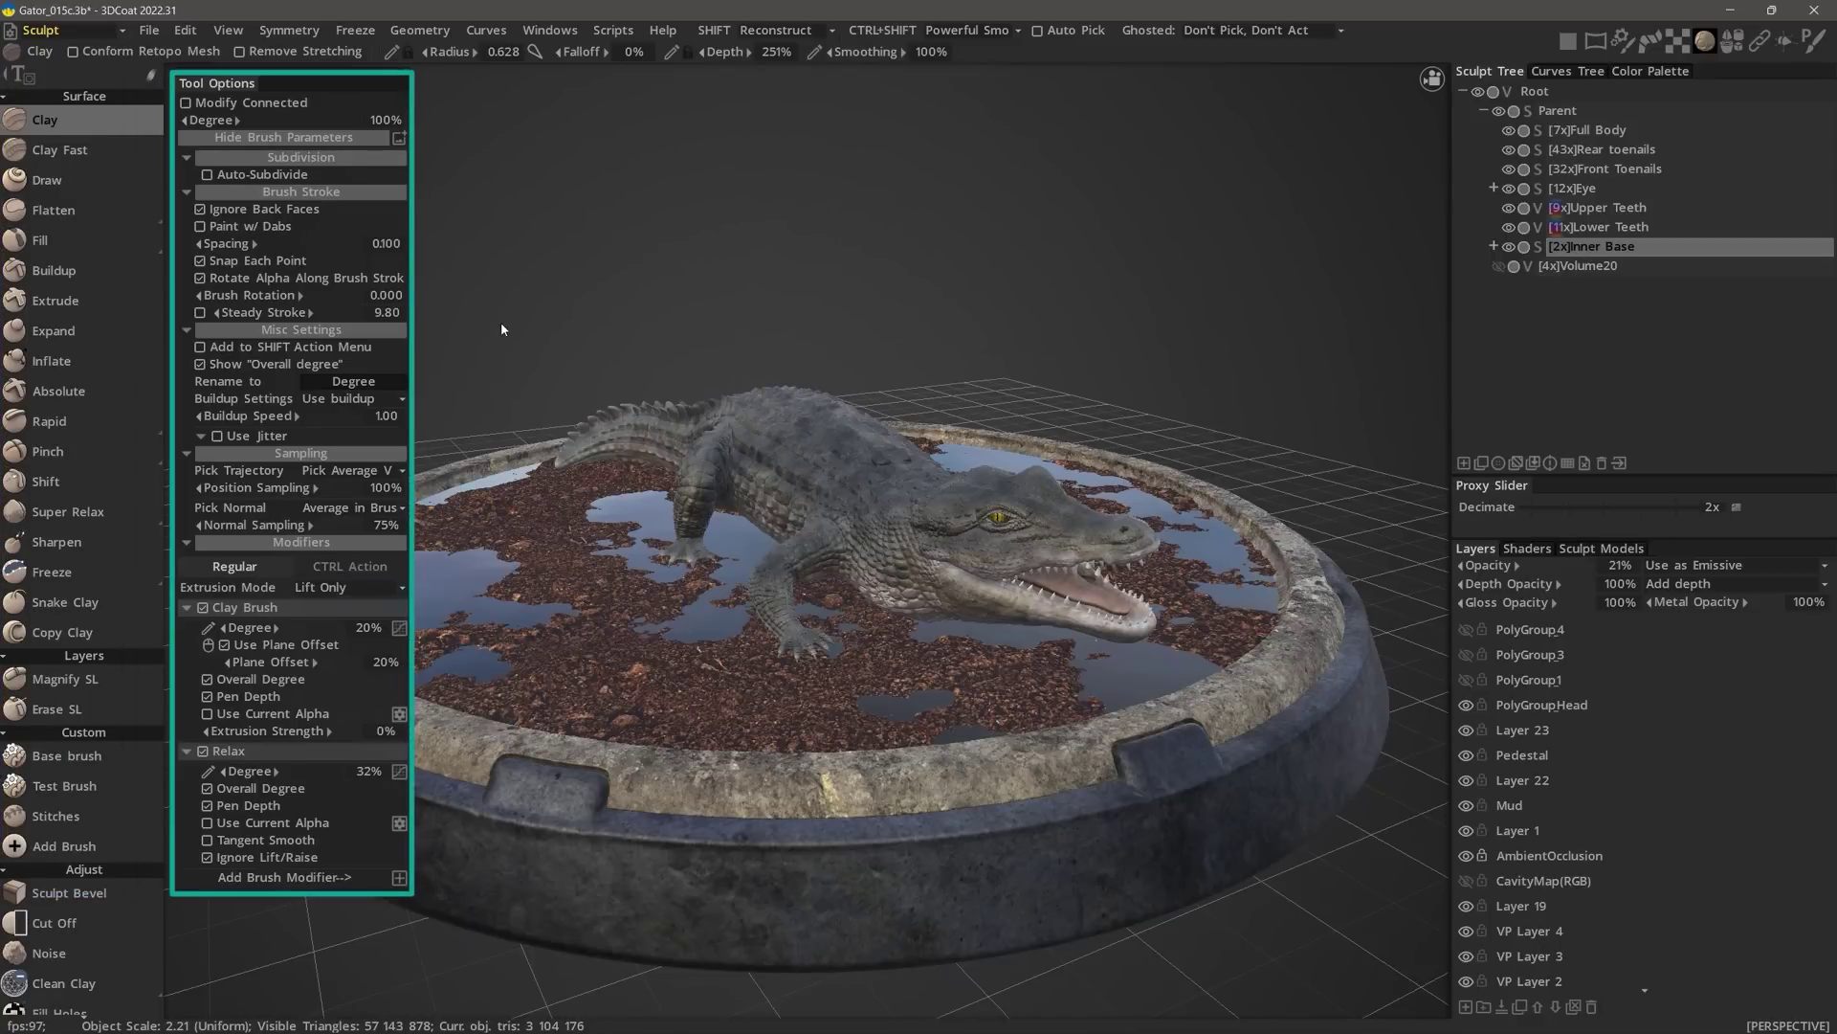
{"action": "left_click", "coordinate": [399, 877]}
{"action": "left_click", "coordinate": [401, 992]}
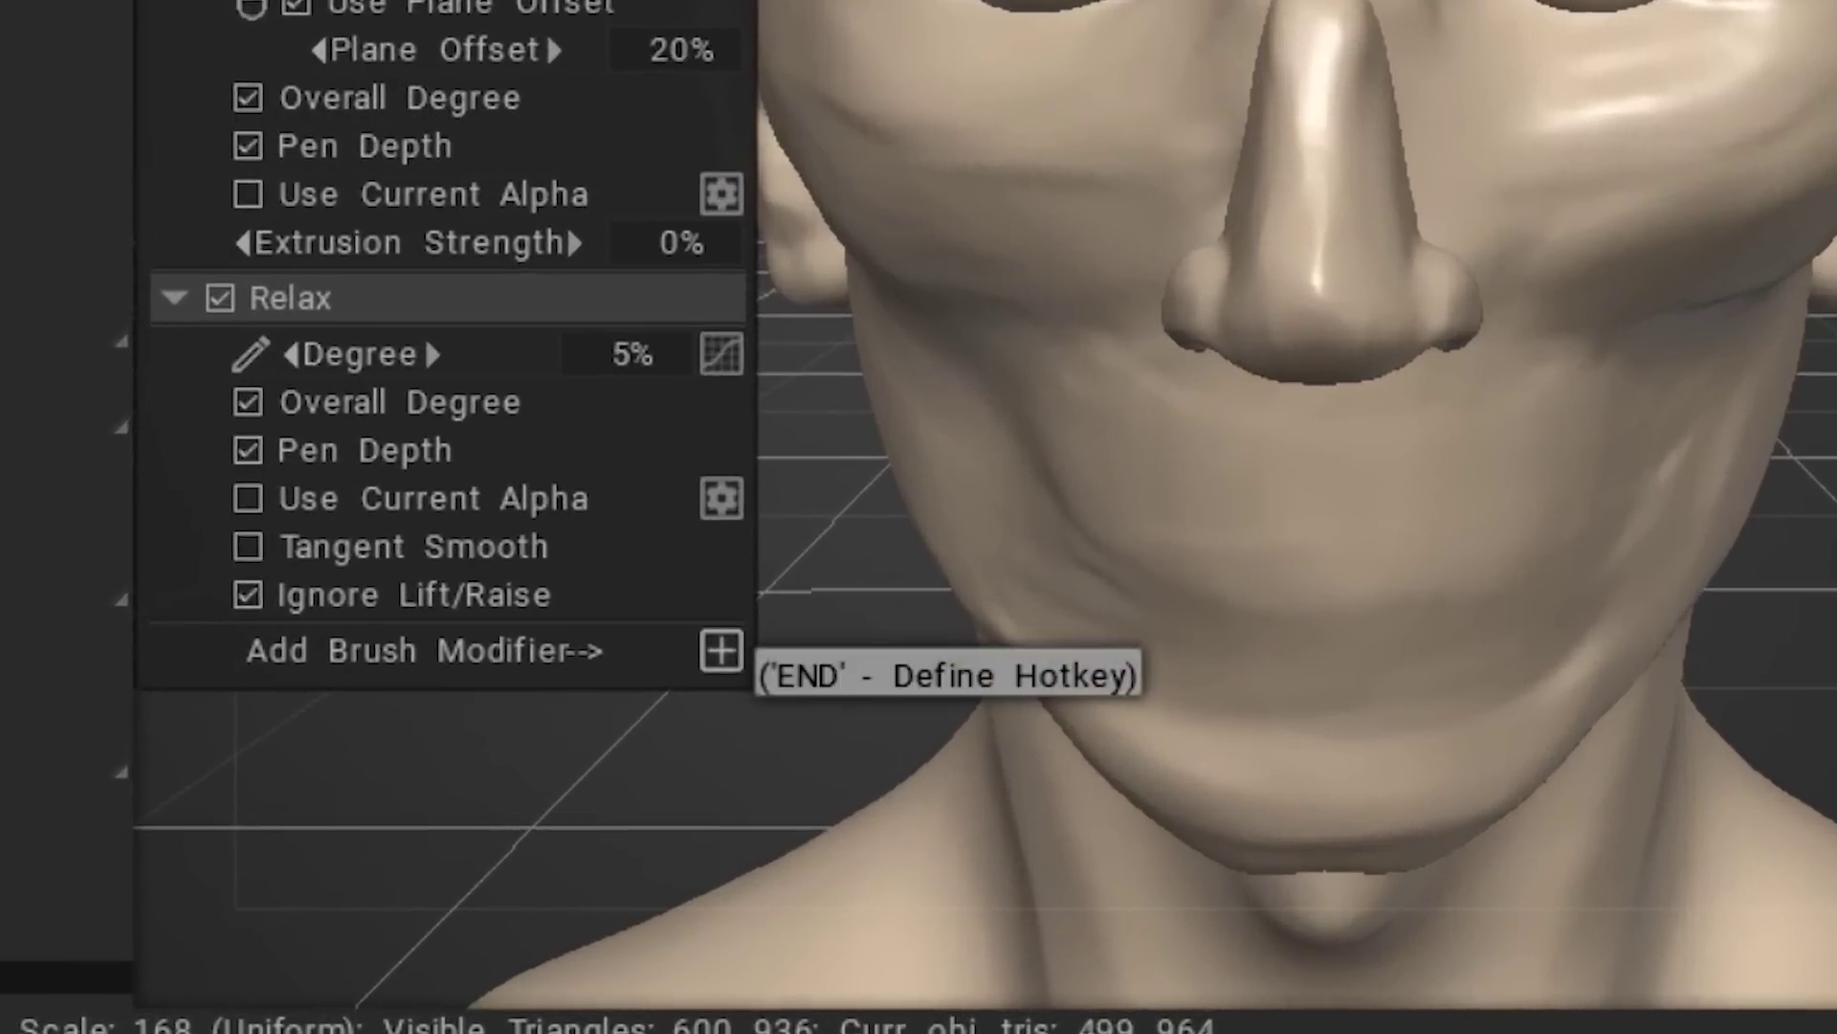
{"action": "left_click", "coordinate": [559, 821]}
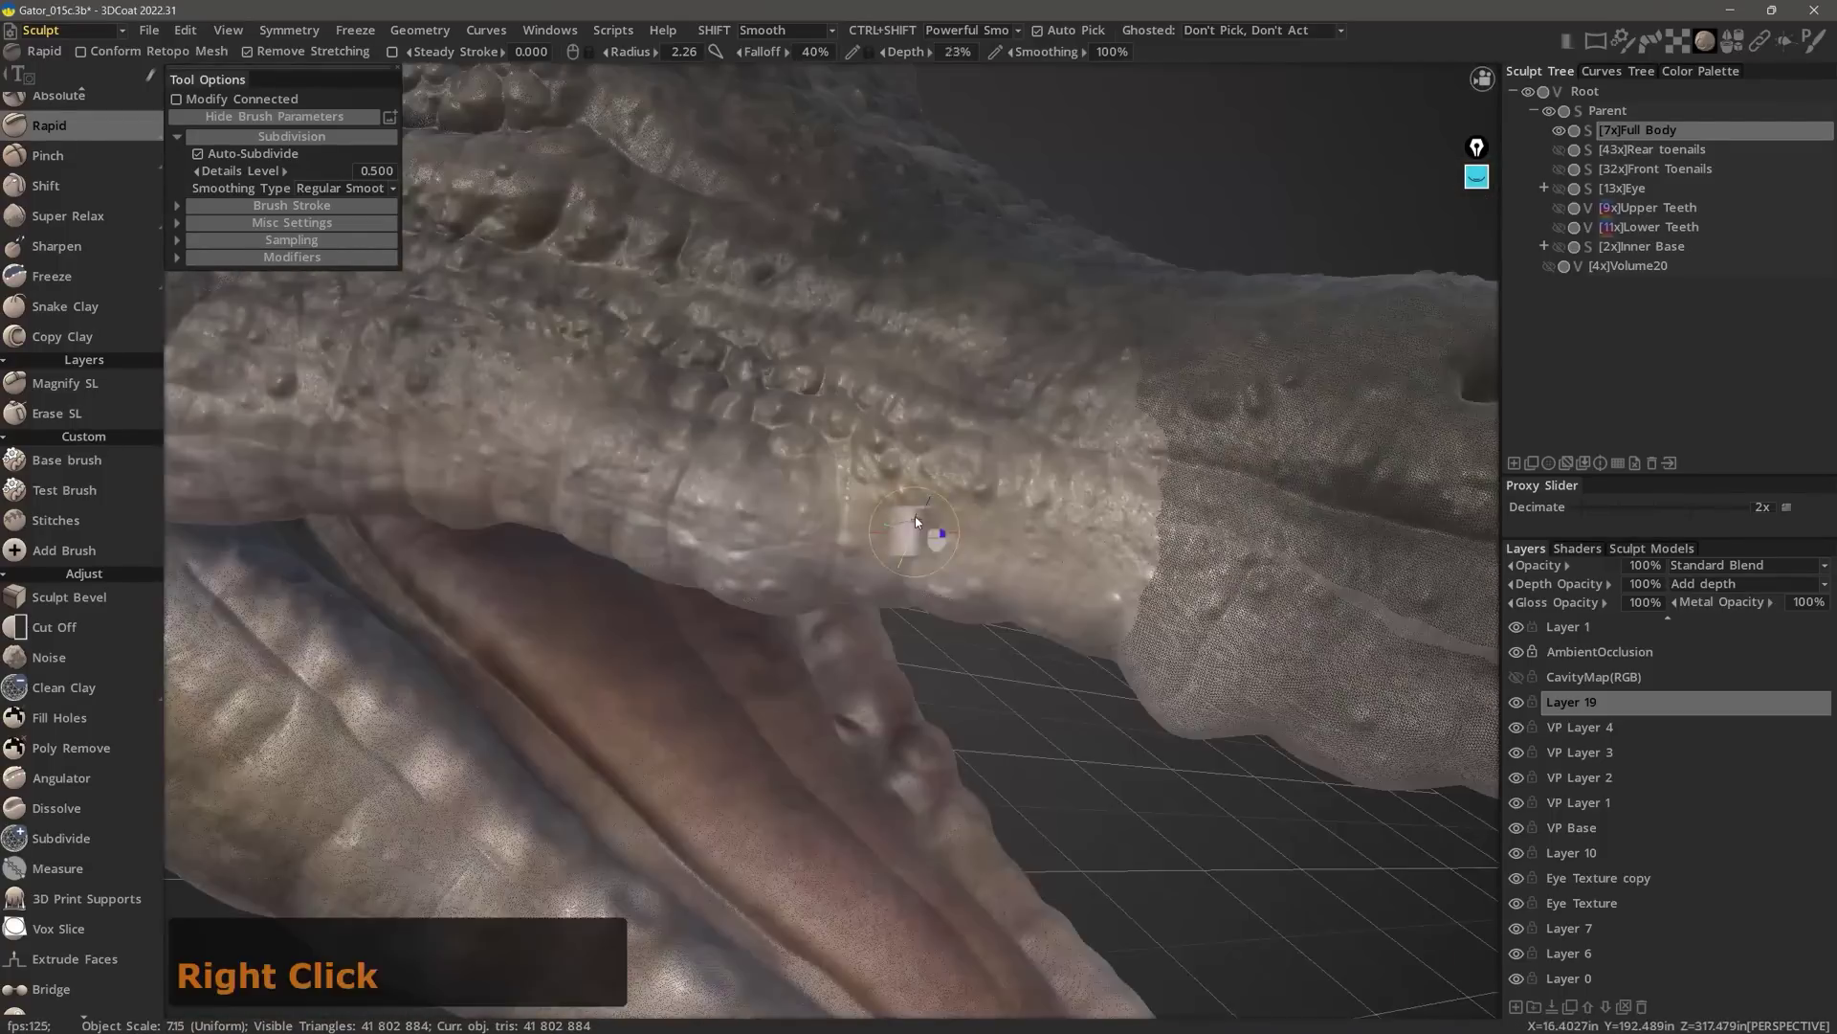
- Sculpt the gator's lower jaw on new Layer 30, then drop its Depth Opacity to 60%
{"action": "left_click", "coordinate": [330, 170]}
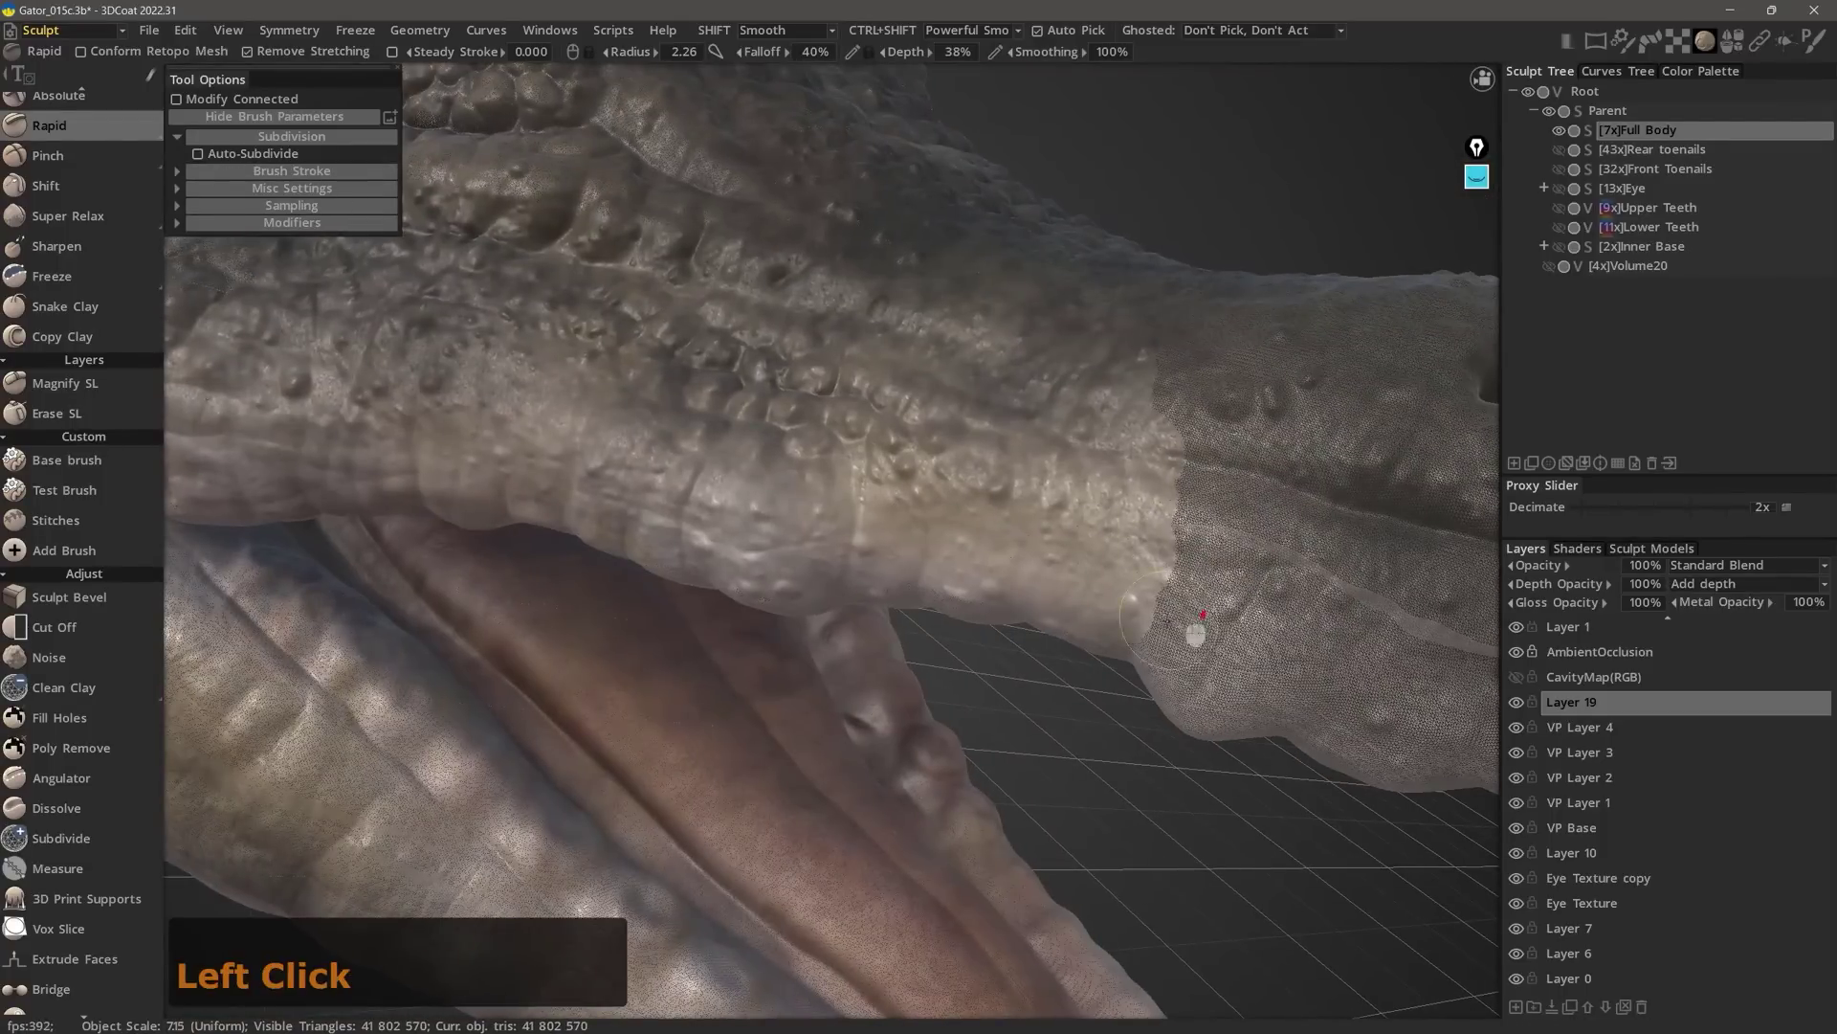
{"action": "double_click", "coordinate": [1206, 574]}
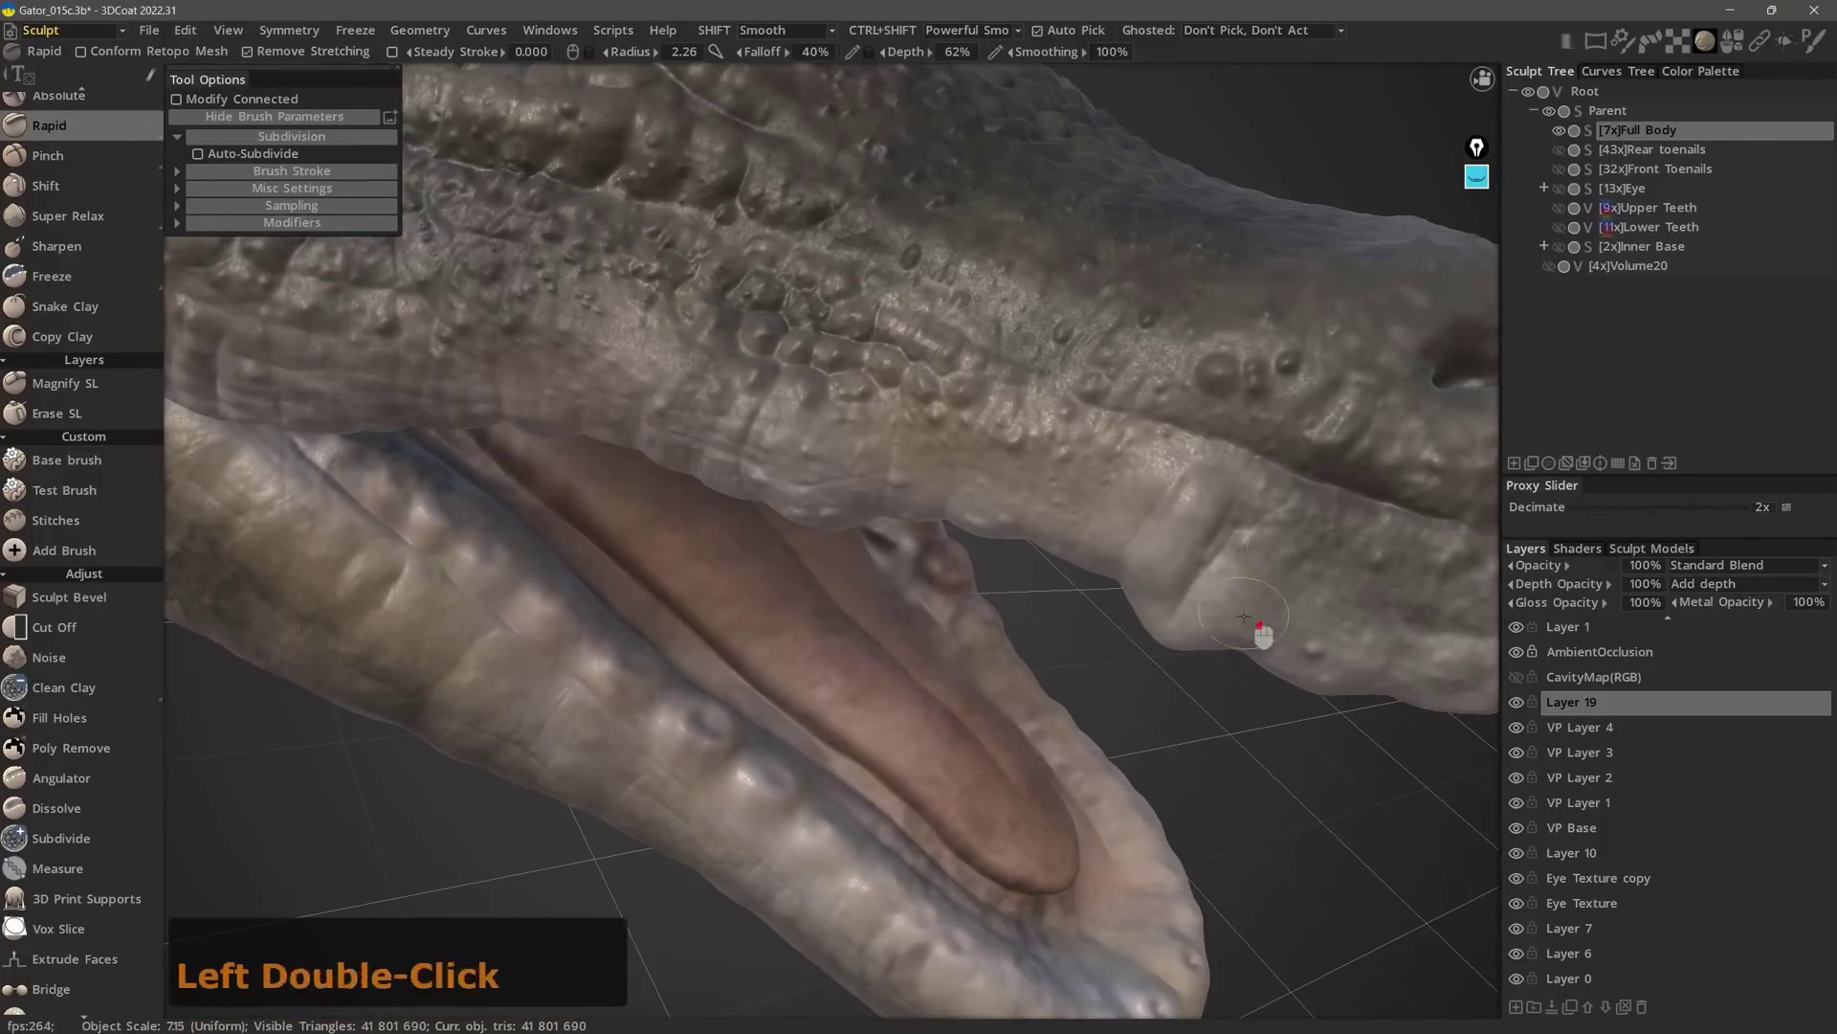
{"action": "left_click", "coordinate": [1244, 618]}
{"action": "left_click_drag", "start_coordinate": [957, 507], "coordinate": [955, 502]}
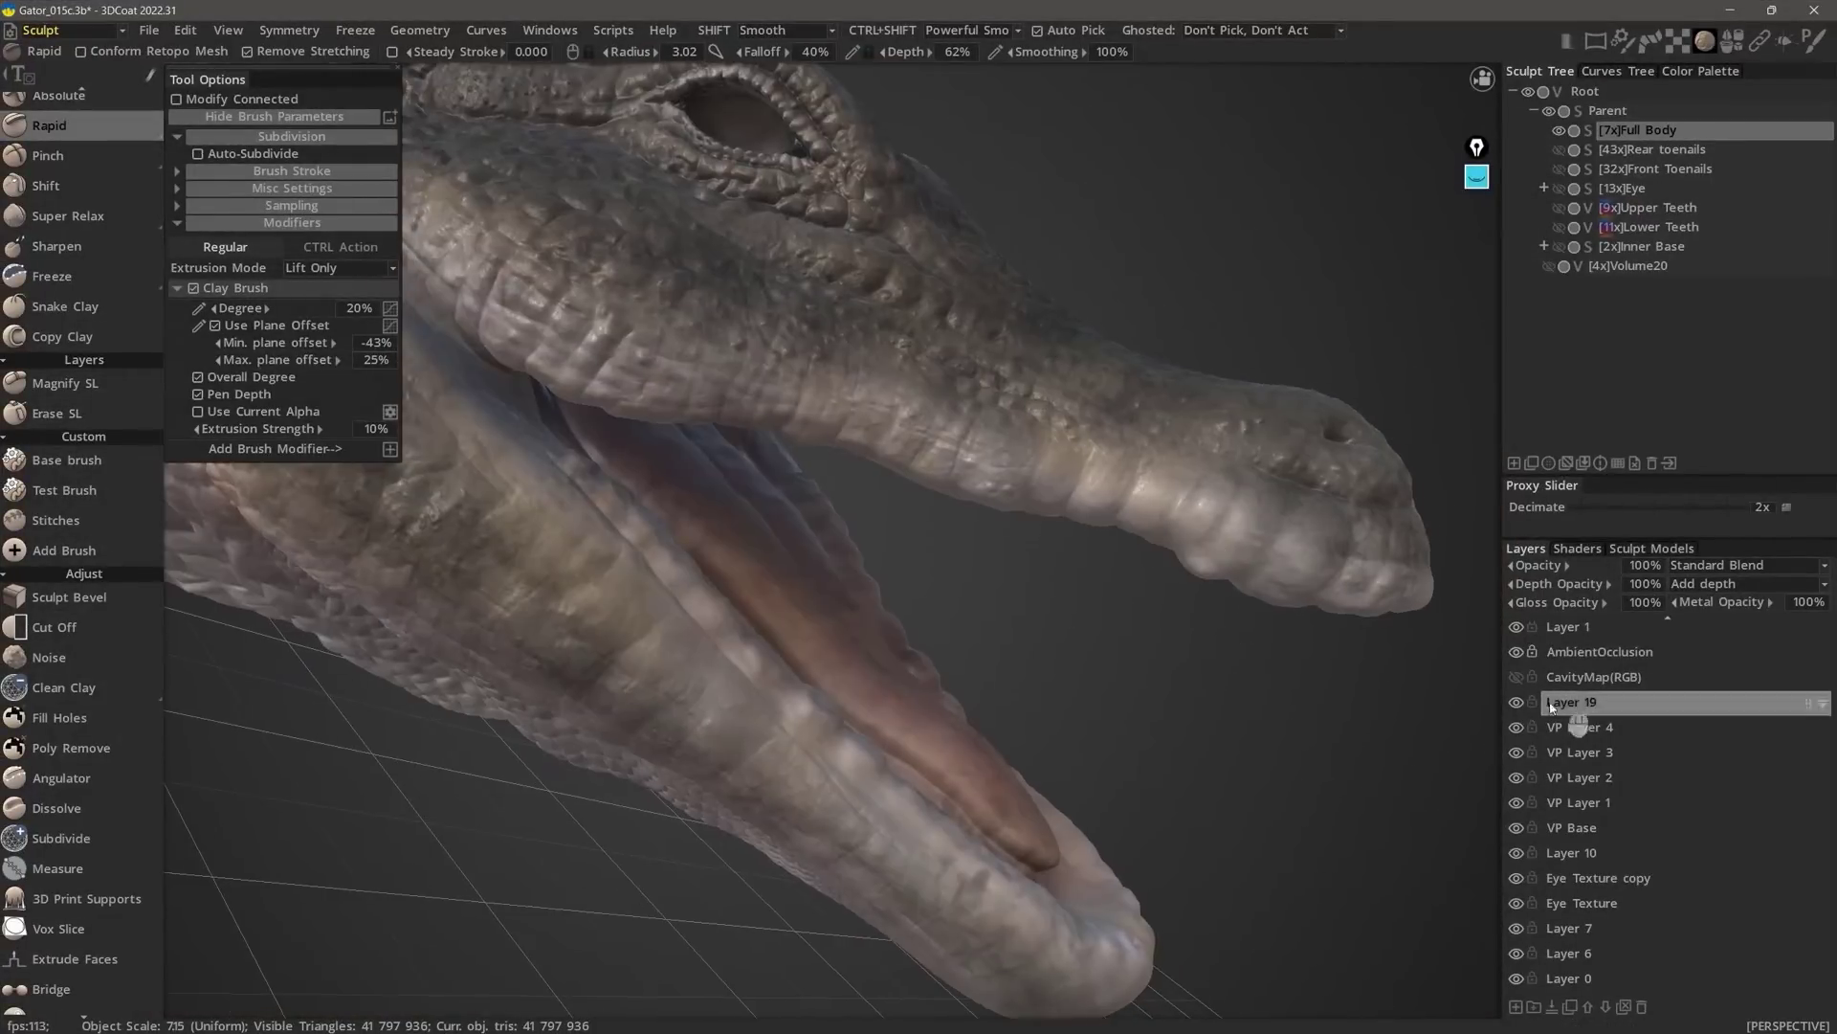
{"action": "left_click_drag", "start_coordinate": [1569, 584], "coordinate": [1577, 605]}
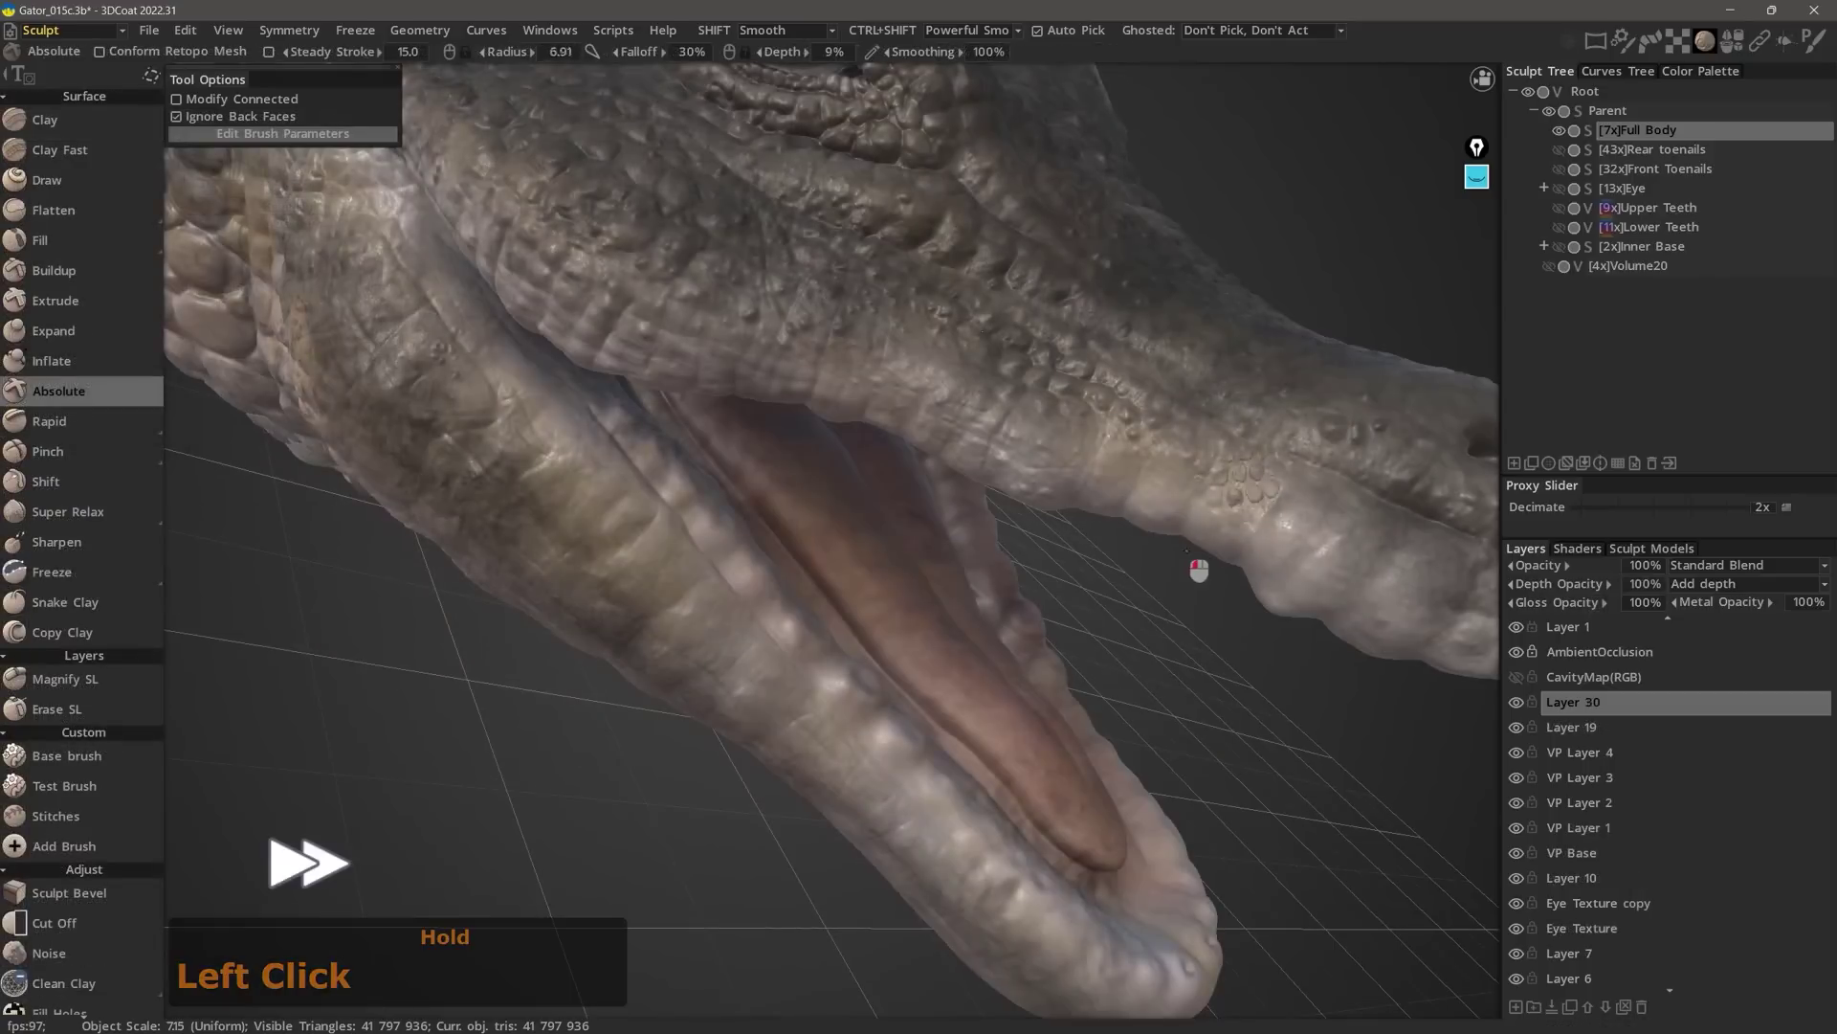
{"action": "left_click", "coordinate": [65, 678]}
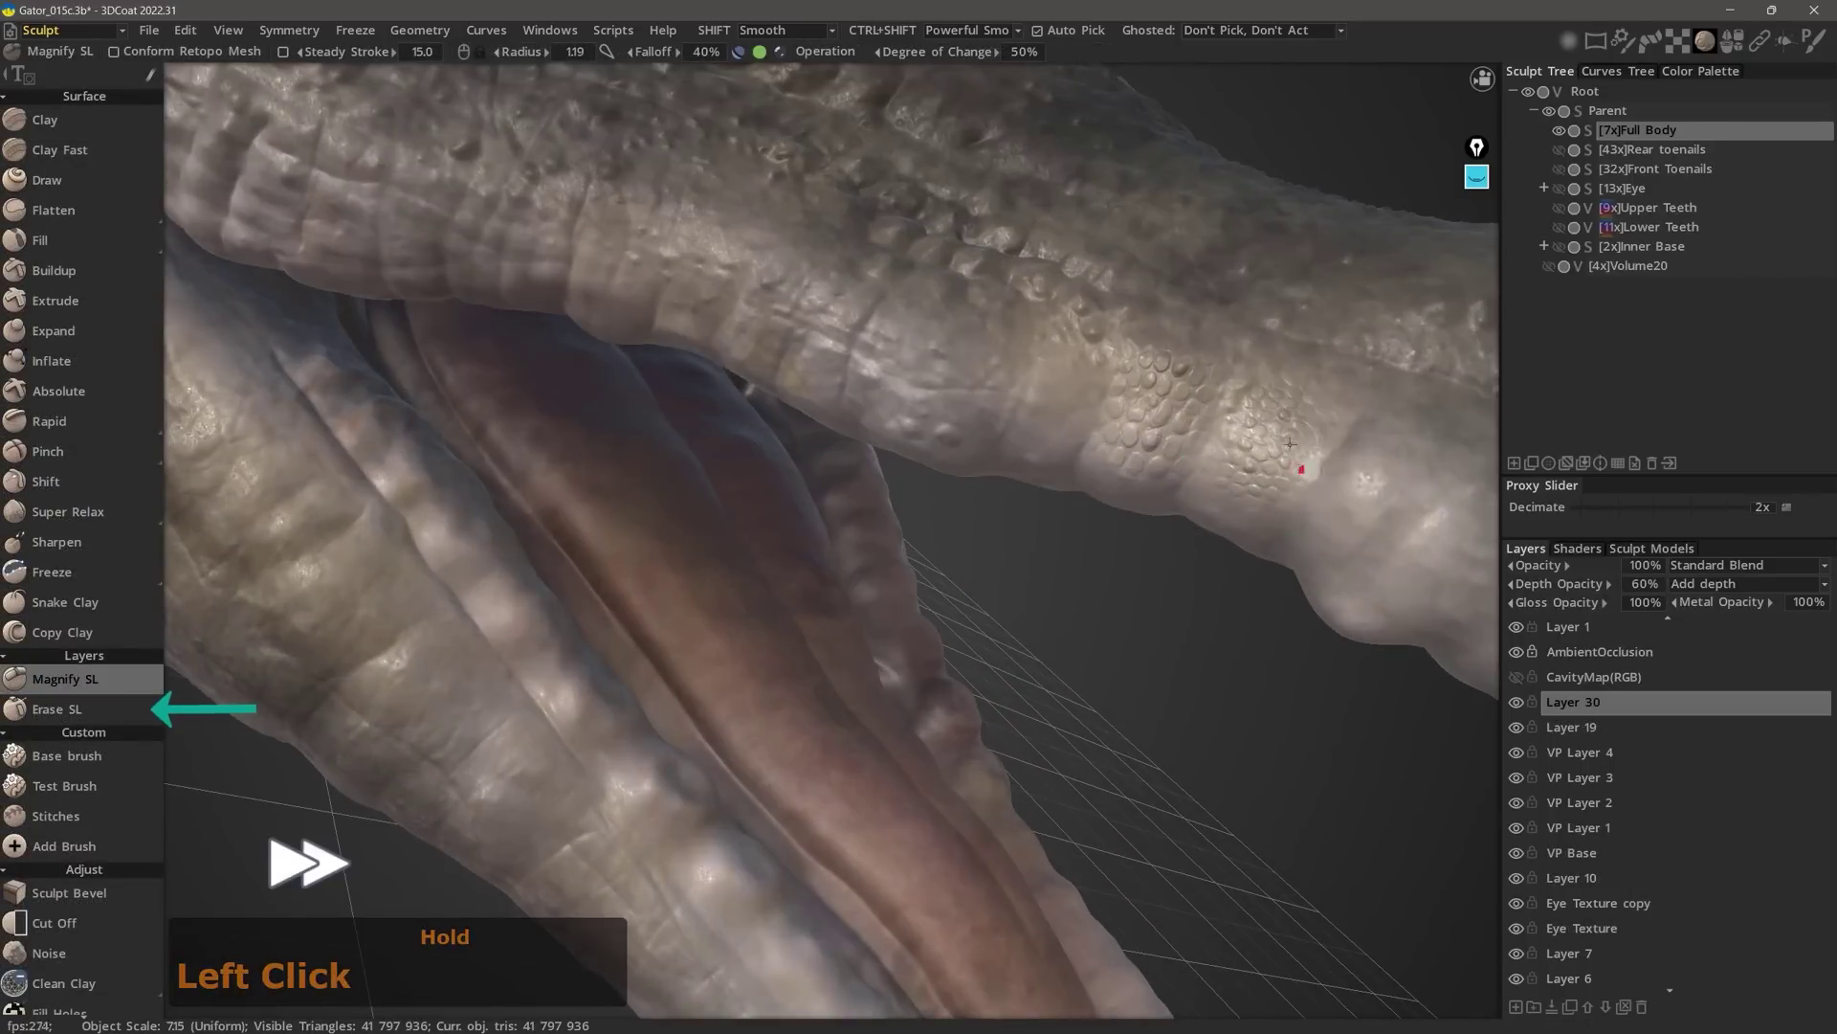
{"action": "left_click_drag", "start_coordinate": [1290, 443], "coordinate": [1100, 447], "text": "ctrl"}
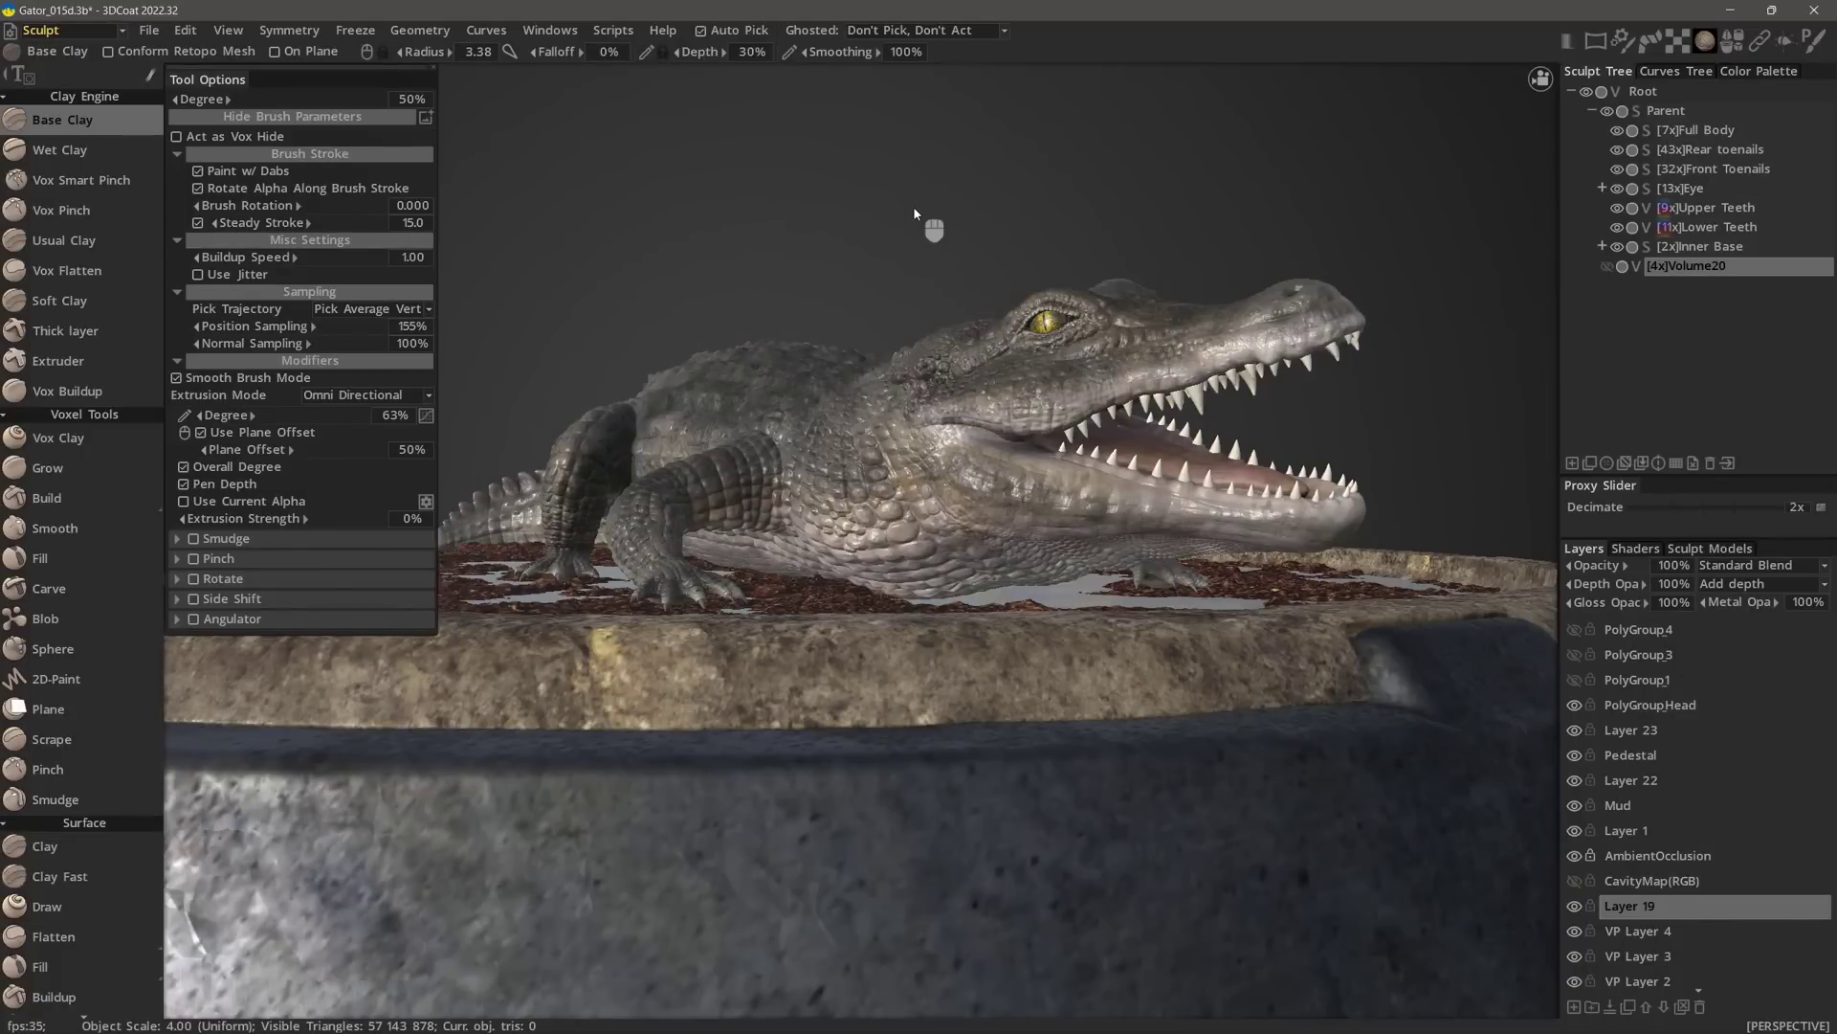
- Isolate the Volume20 sculpt, hiding all other volumes
{"action": "left_click", "coordinate": [1607, 267], "text": "alt"}
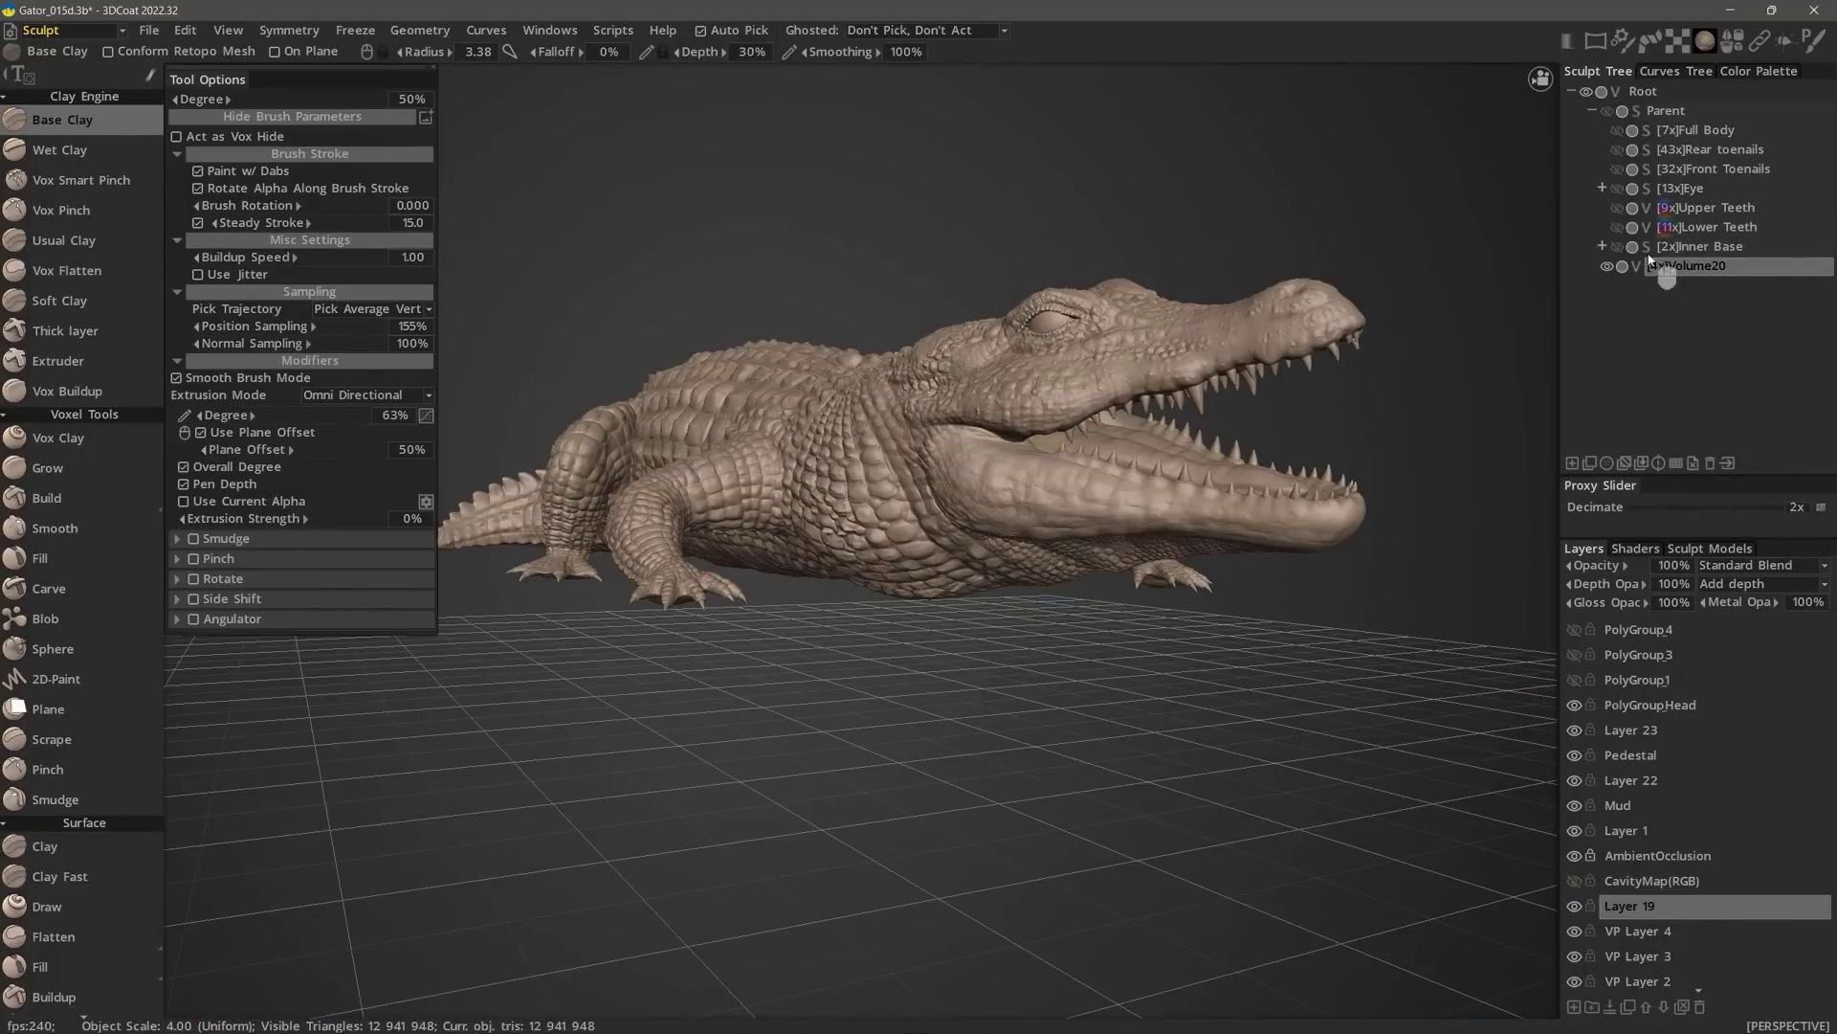
{"action": "right_click", "coordinate": [1627, 267]}
{"action": "left_click", "coordinate": [1703, 536]}
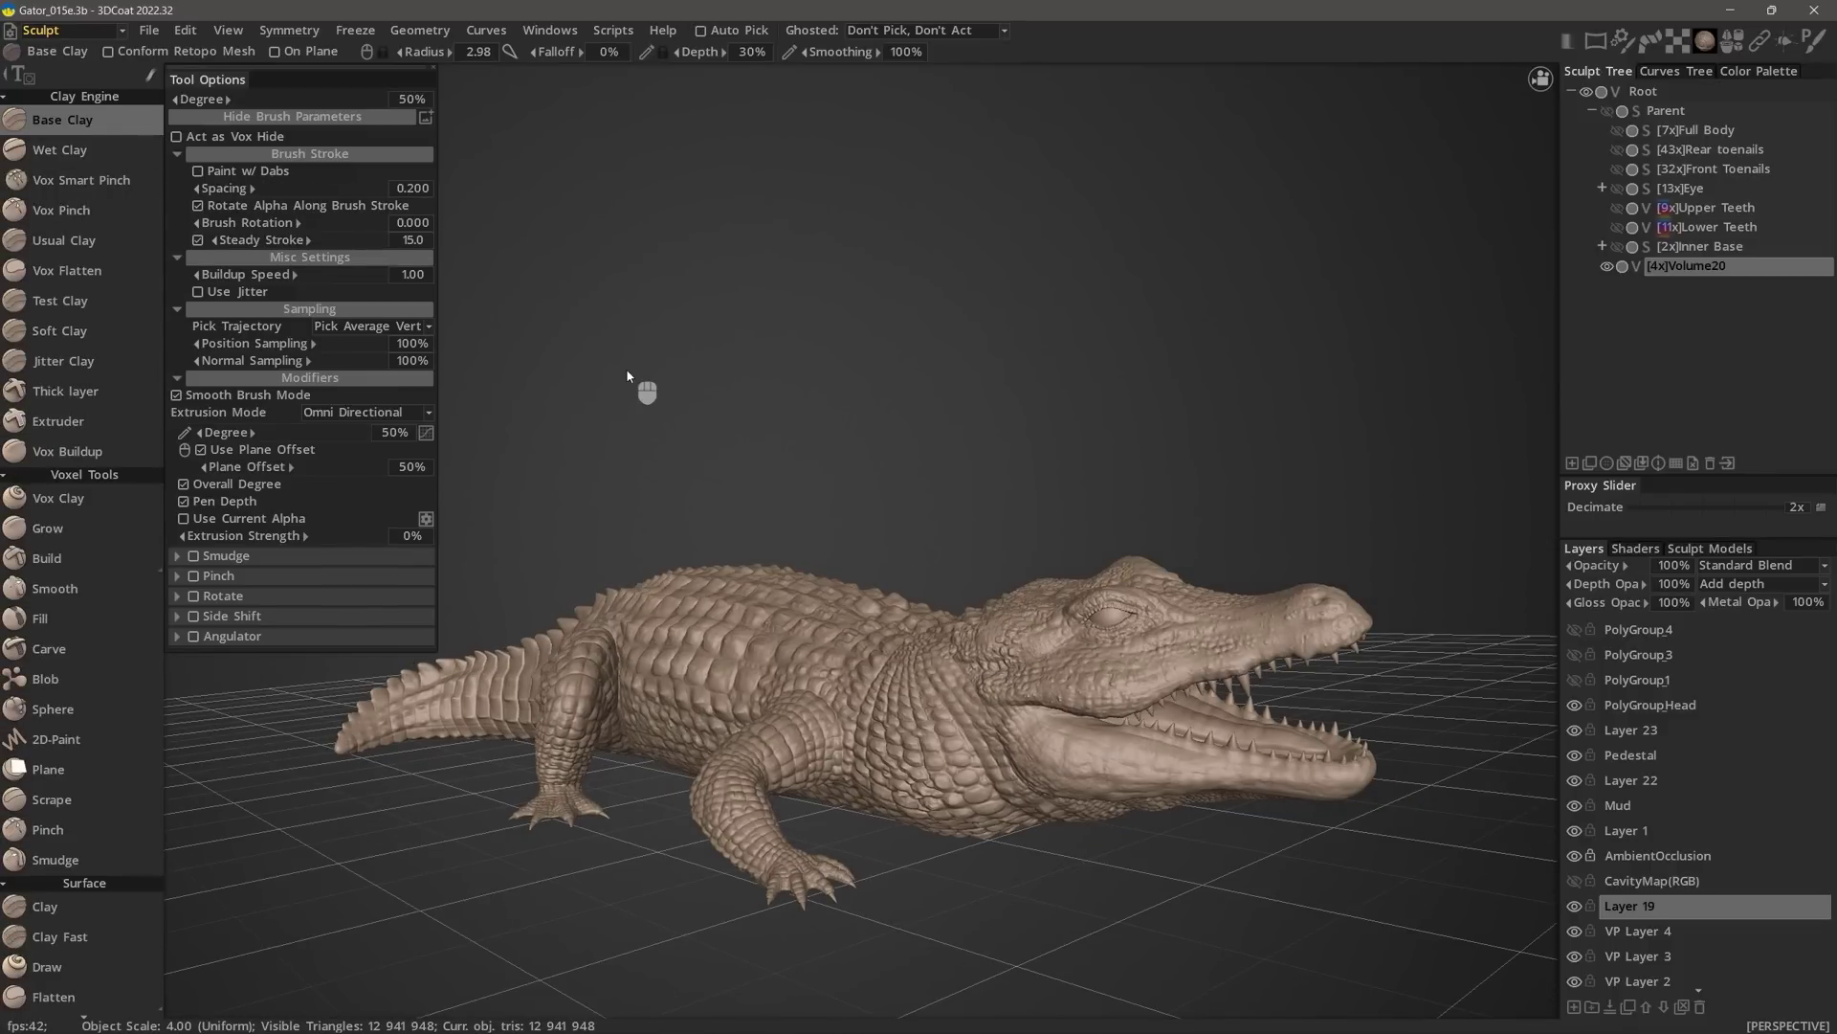
- Duplicate the Base Clay brush as 'Jitter Clay' and move it to the Vox Smart Pinch position
{"action": "right_click", "coordinate": [85, 122]}
{"action": "left_click", "coordinate": [57, 147]}
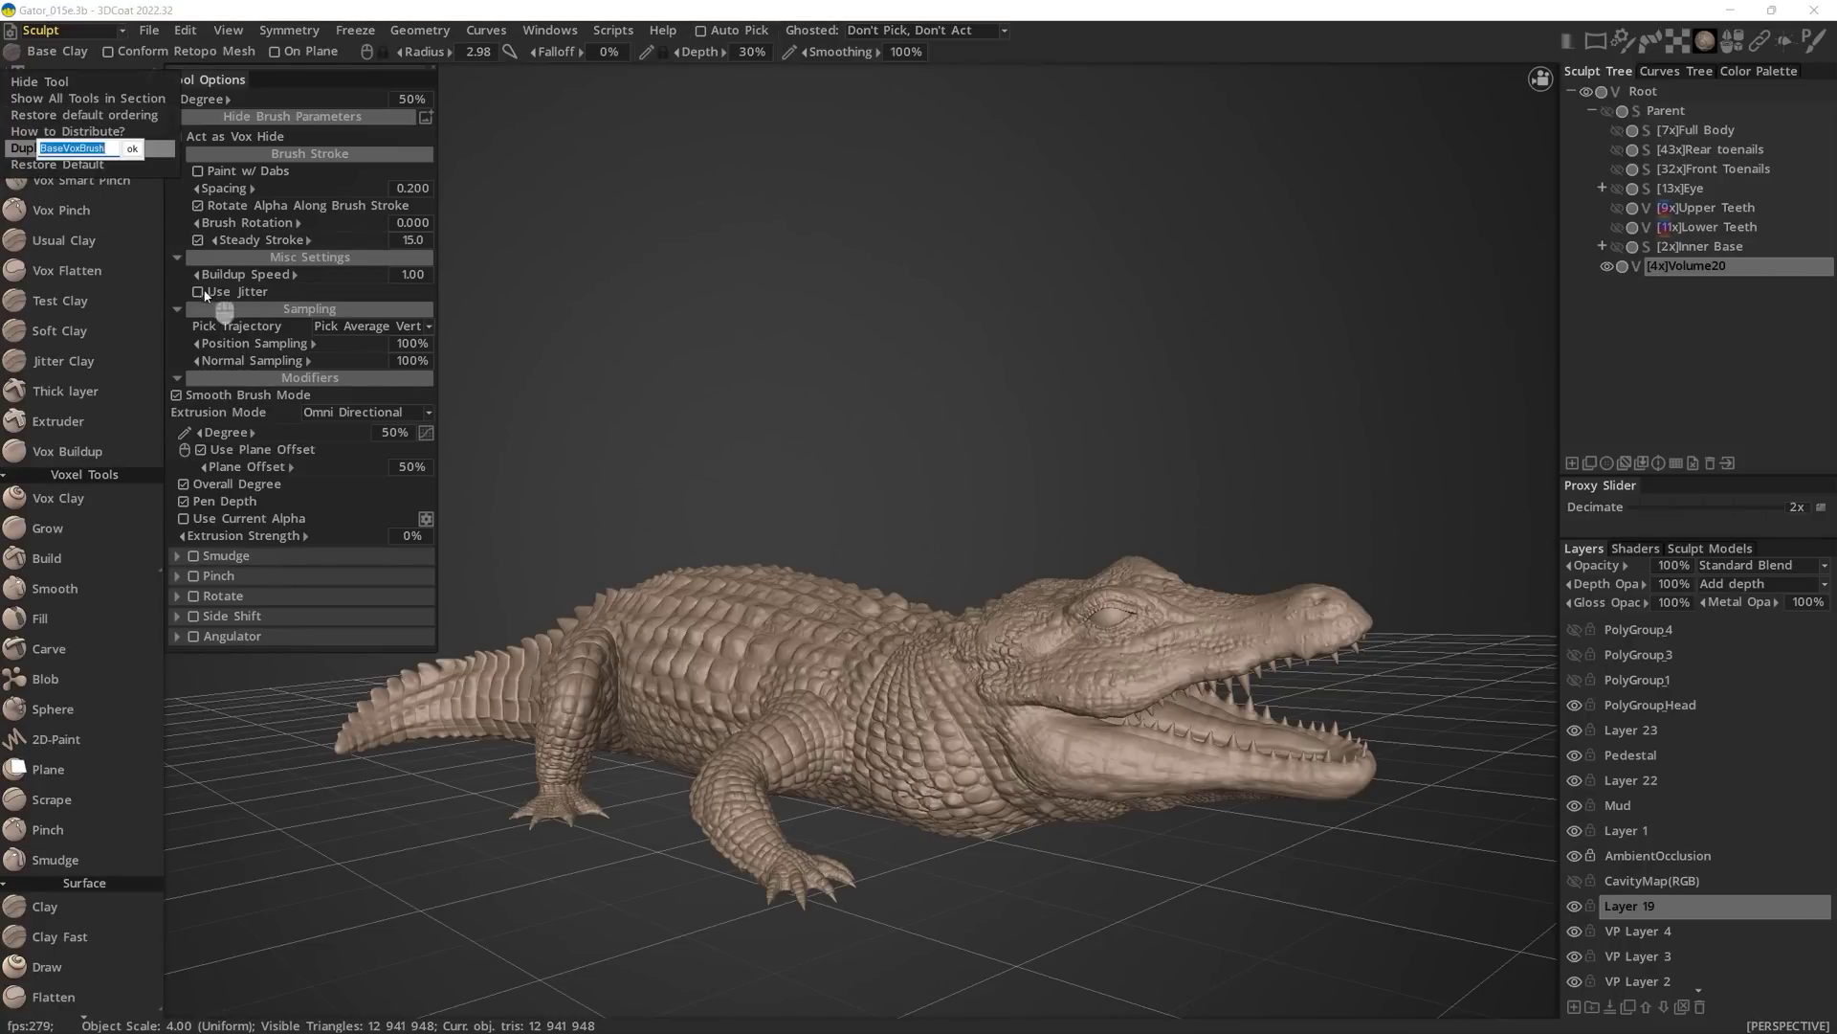
{"action": "type", "text": "Jitter Clay"}
{"action": "key", "text": "Return"}
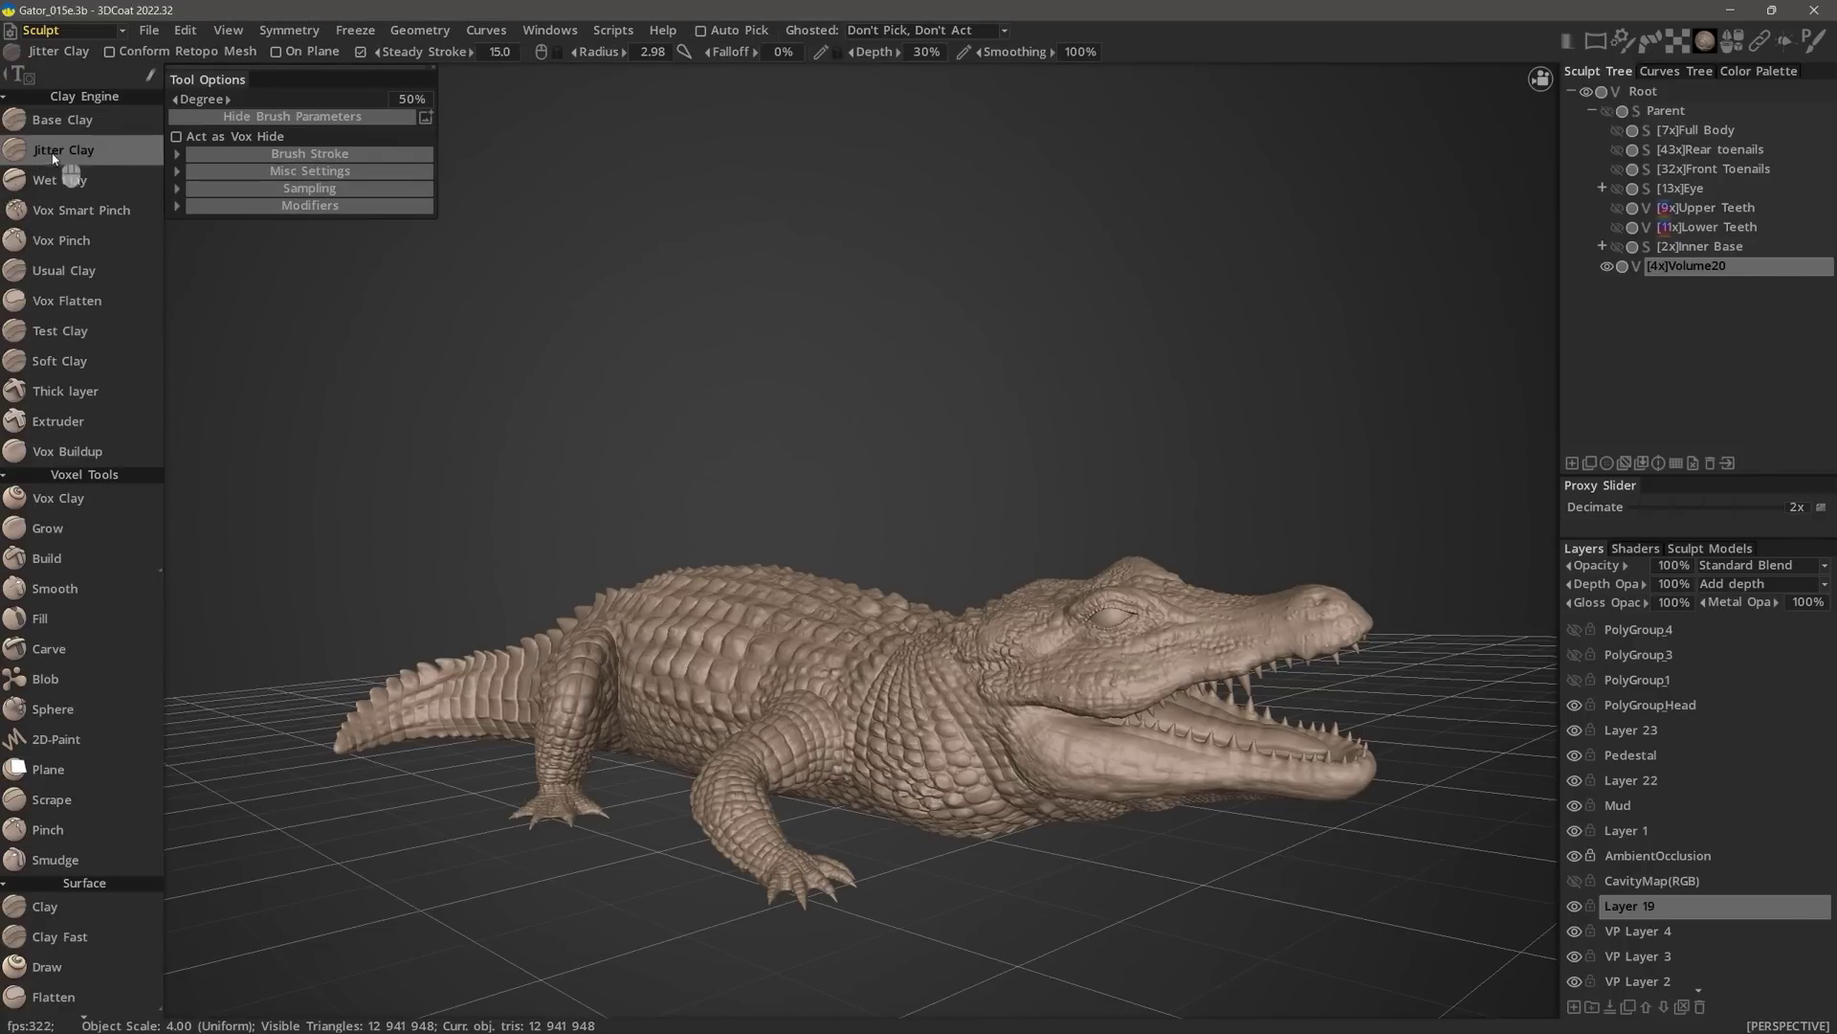
{"action": "left_click_drag", "start_coordinate": [53, 157], "coordinate": [69, 183]}
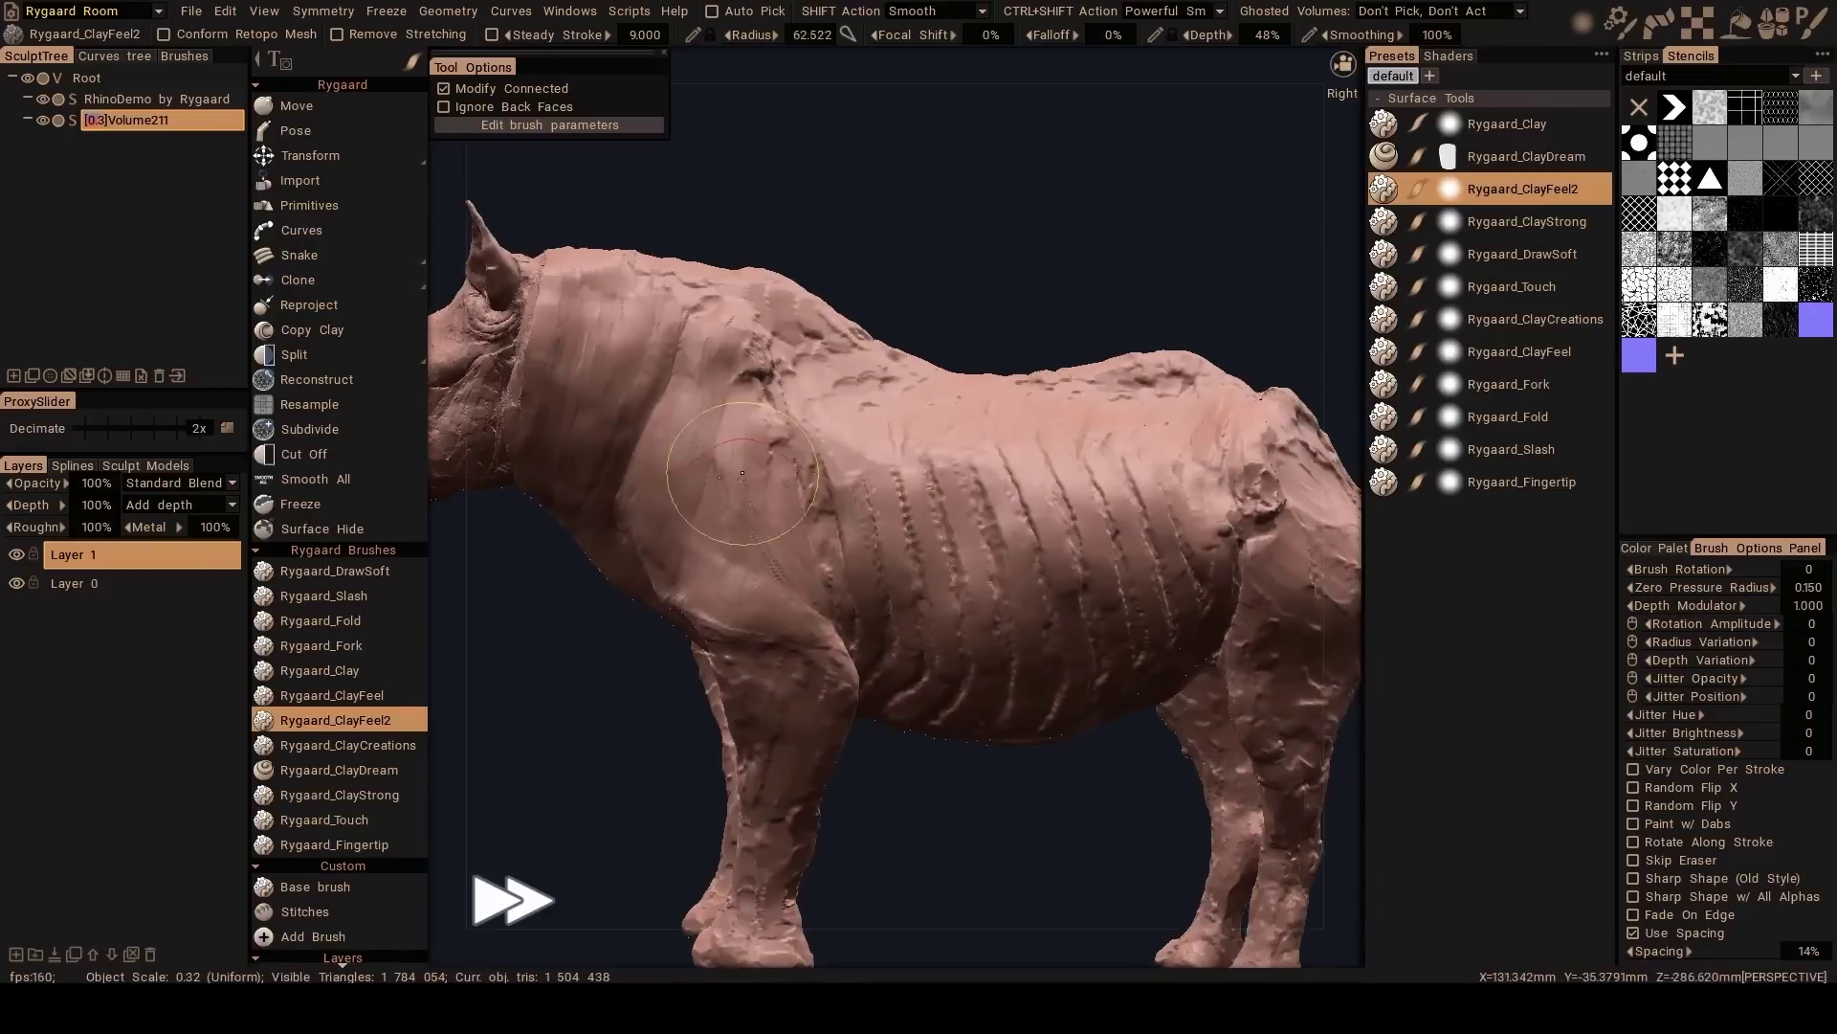
{"action": "mouse_move", "coordinate": [741, 472]}
{"action": "left_mouse_down", "text": "alt"}
{"action": "mouse_move", "coordinate": [715, 552]}
{"action": "mouse_move", "coordinate": [735, 478]}
{"action": "mouse_move", "coordinate": [719, 409]}
{"action": "mouse_move", "coordinate": [673, 502]}
{"action": "left_mouse_up", "text": "alt"}
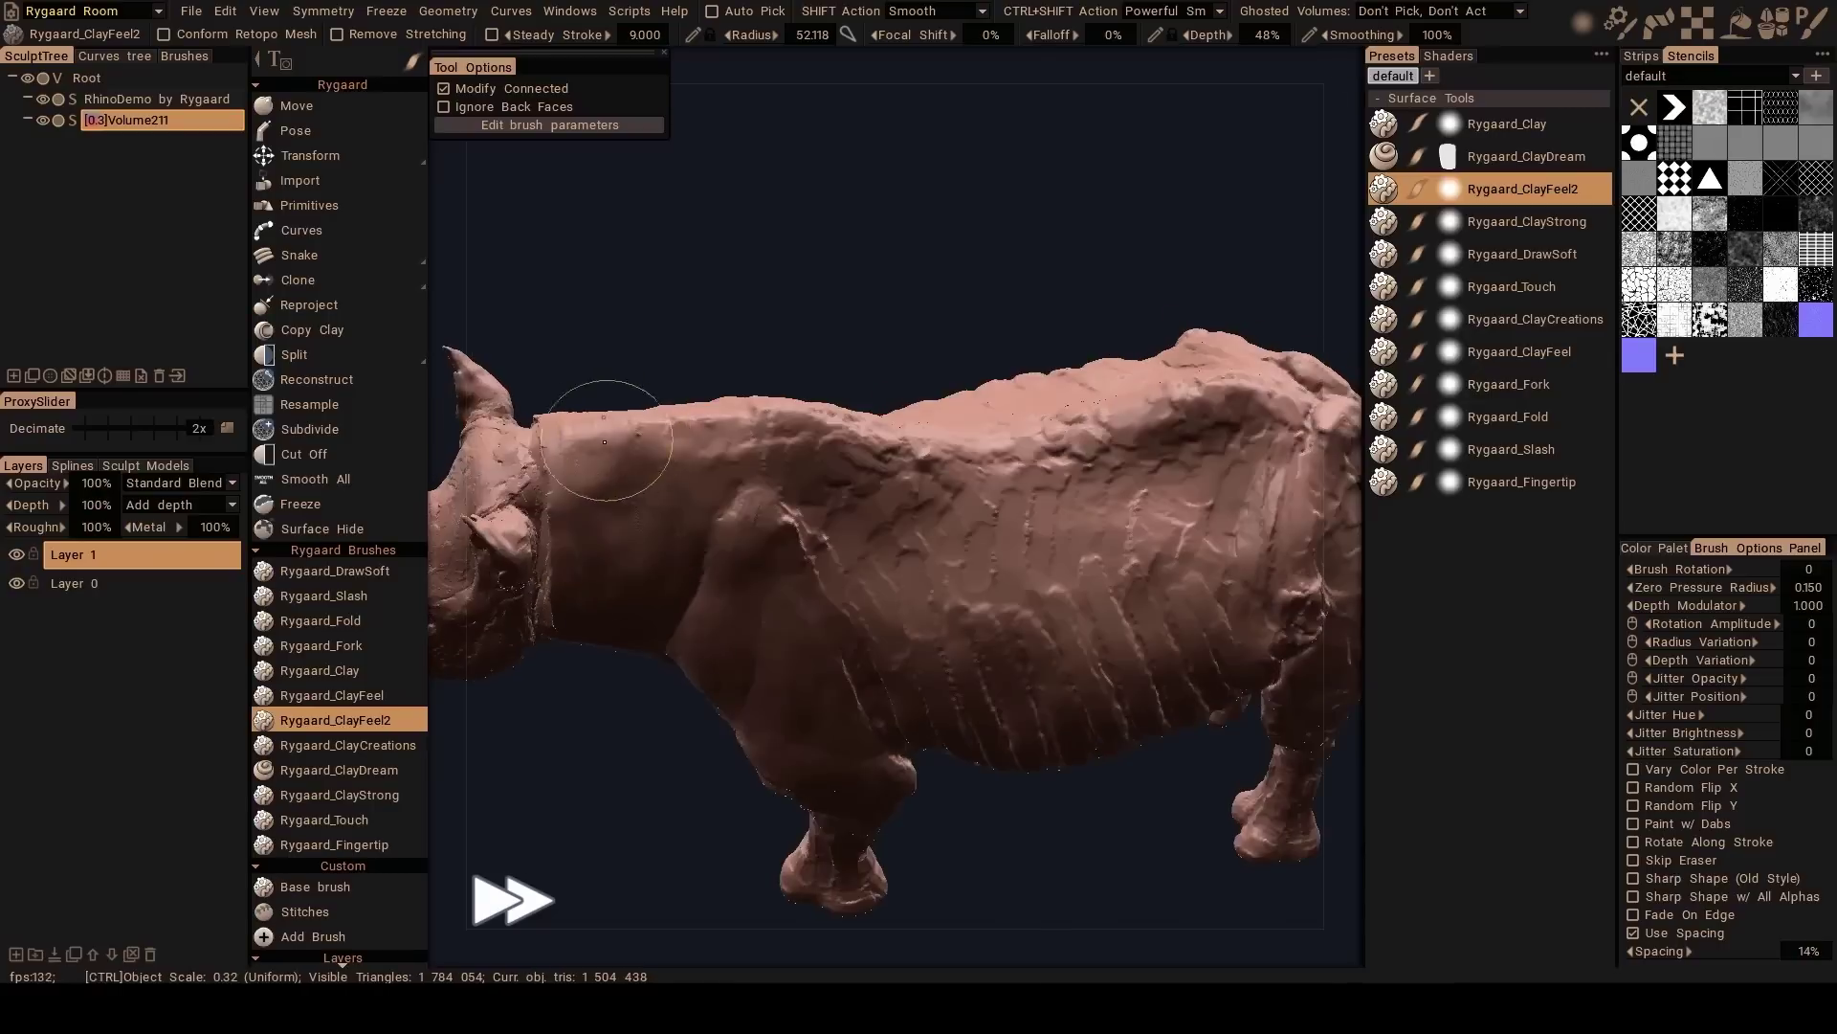
- Orbit around the rhino and scroll through every section of the sculpt tool panel
{"action": "left_click_drag", "start_coordinate": [703, 403], "coordinate": [696, 483], "text": "alt"}
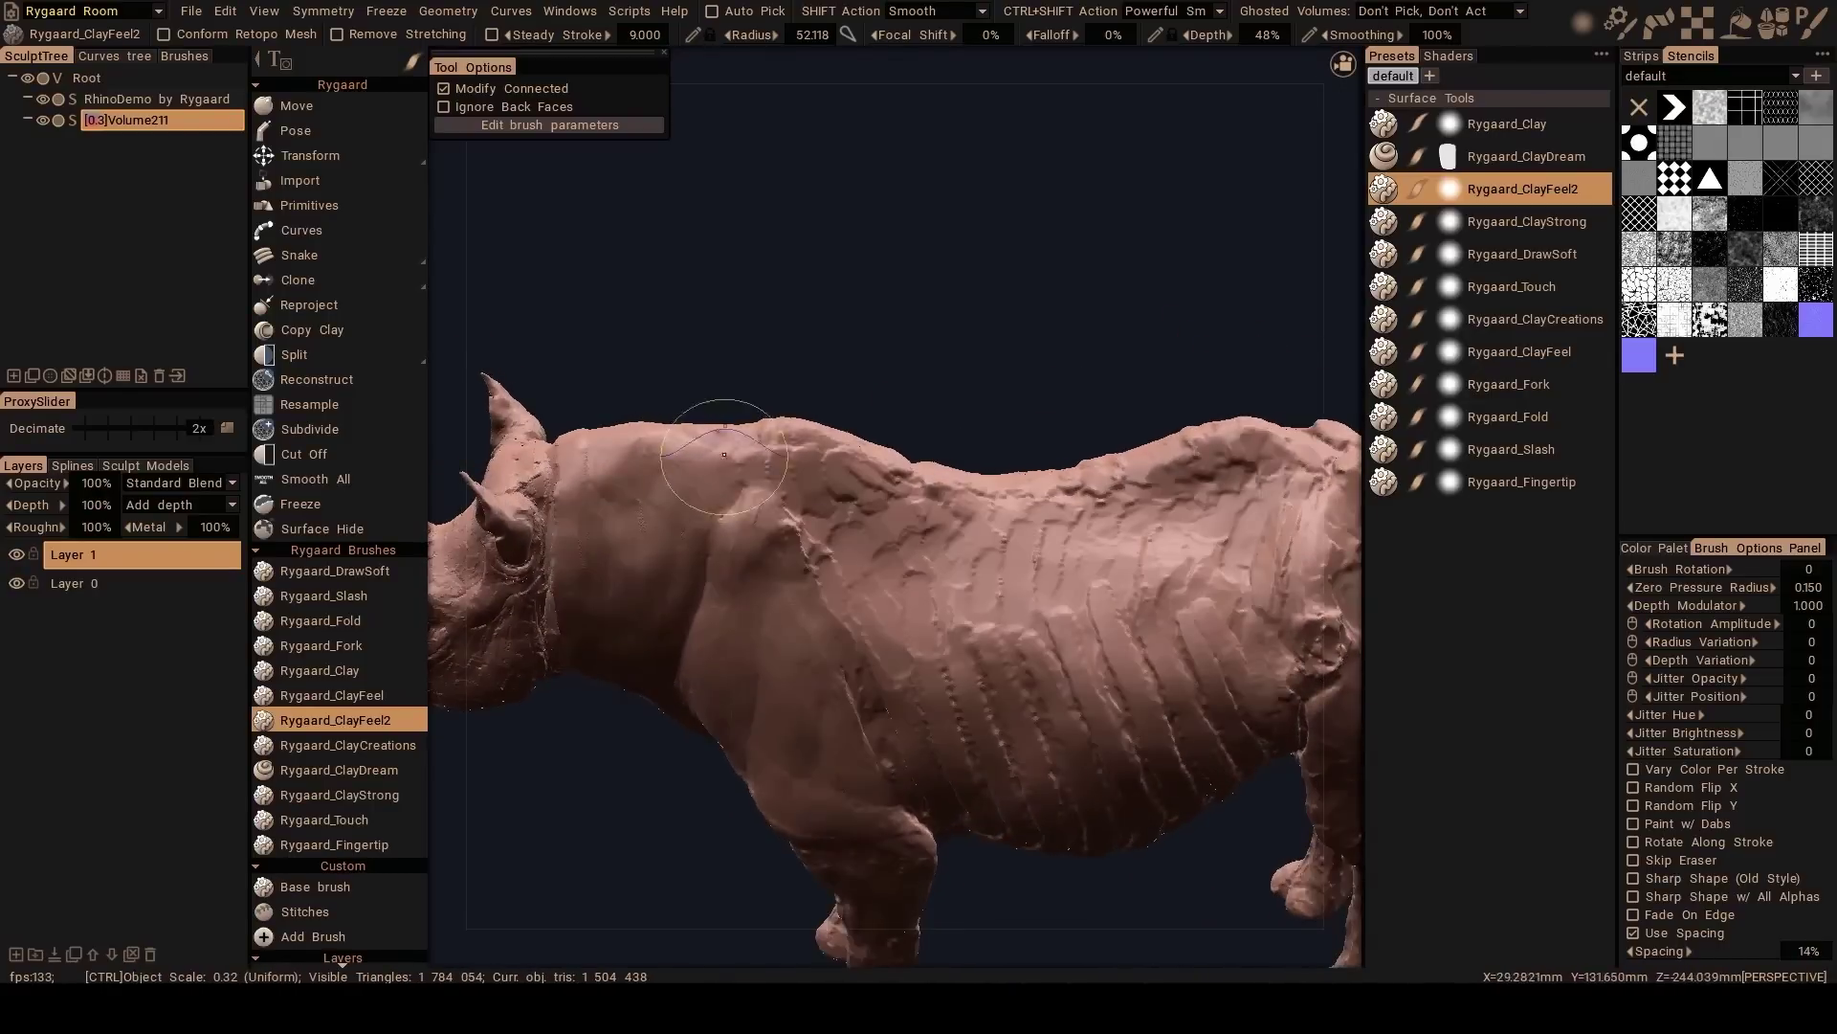
{"action": "mouse_move", "coordinate": [751, 458]}
{"action": "right_mouse_down"}
{"action": "mouse_move", "coordinate": [784, 409]}
{"action": "mouse_move", "coordinate": [874, 533]}
{"action": "mouse_move", "coordinate": [886, 485]}
{"action": "mouse_move", "coordinate": [833, 466]}
{"action": "mouse_move", "coordinate": [845, 504]}
{"action": "mouse_move", "coordinate": [842, 411]}
{"action": "mouse_move", "coordinate": [930, 477]}
{"action": "mouse_move", "coordinate": [848, 497]}
{"action": "mouse_move", "coordinate": [820, 461]}
{"action": "right_mouse_up"}
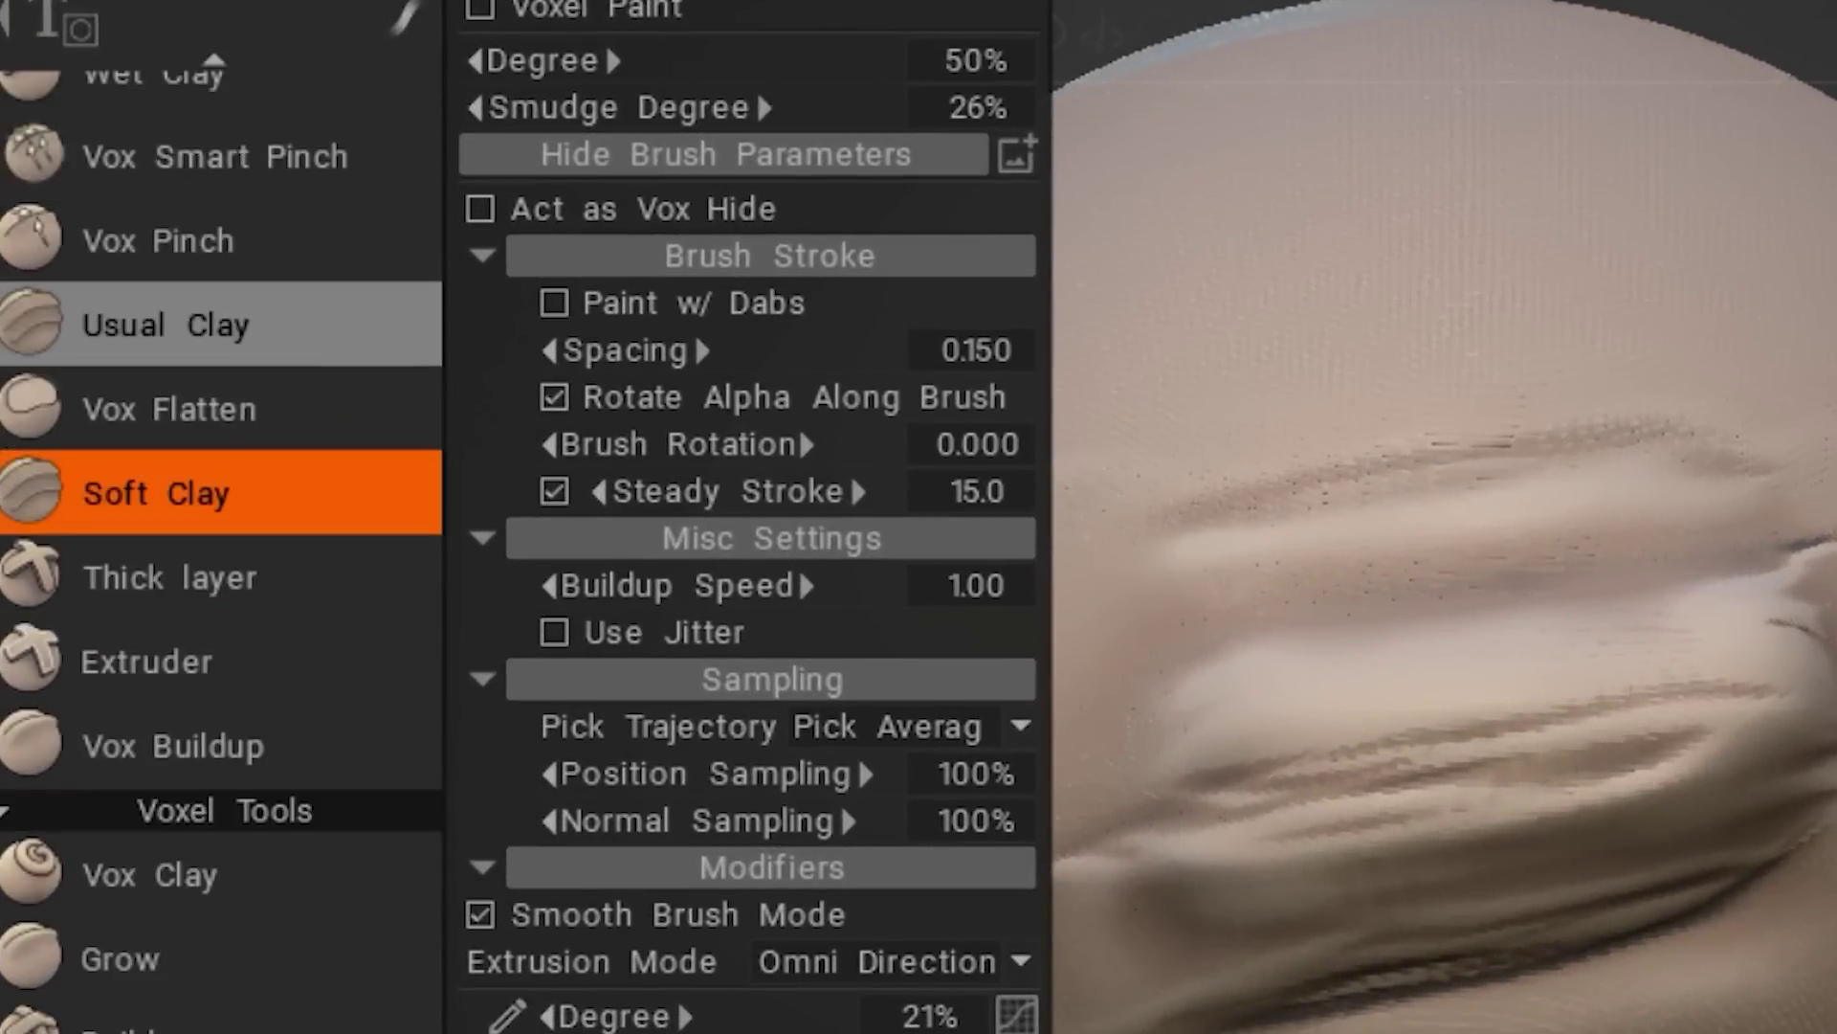
{"action": "scroll", "coordinate": [220, 325], "scroll_direction": "down", "scroll_amount": 5}
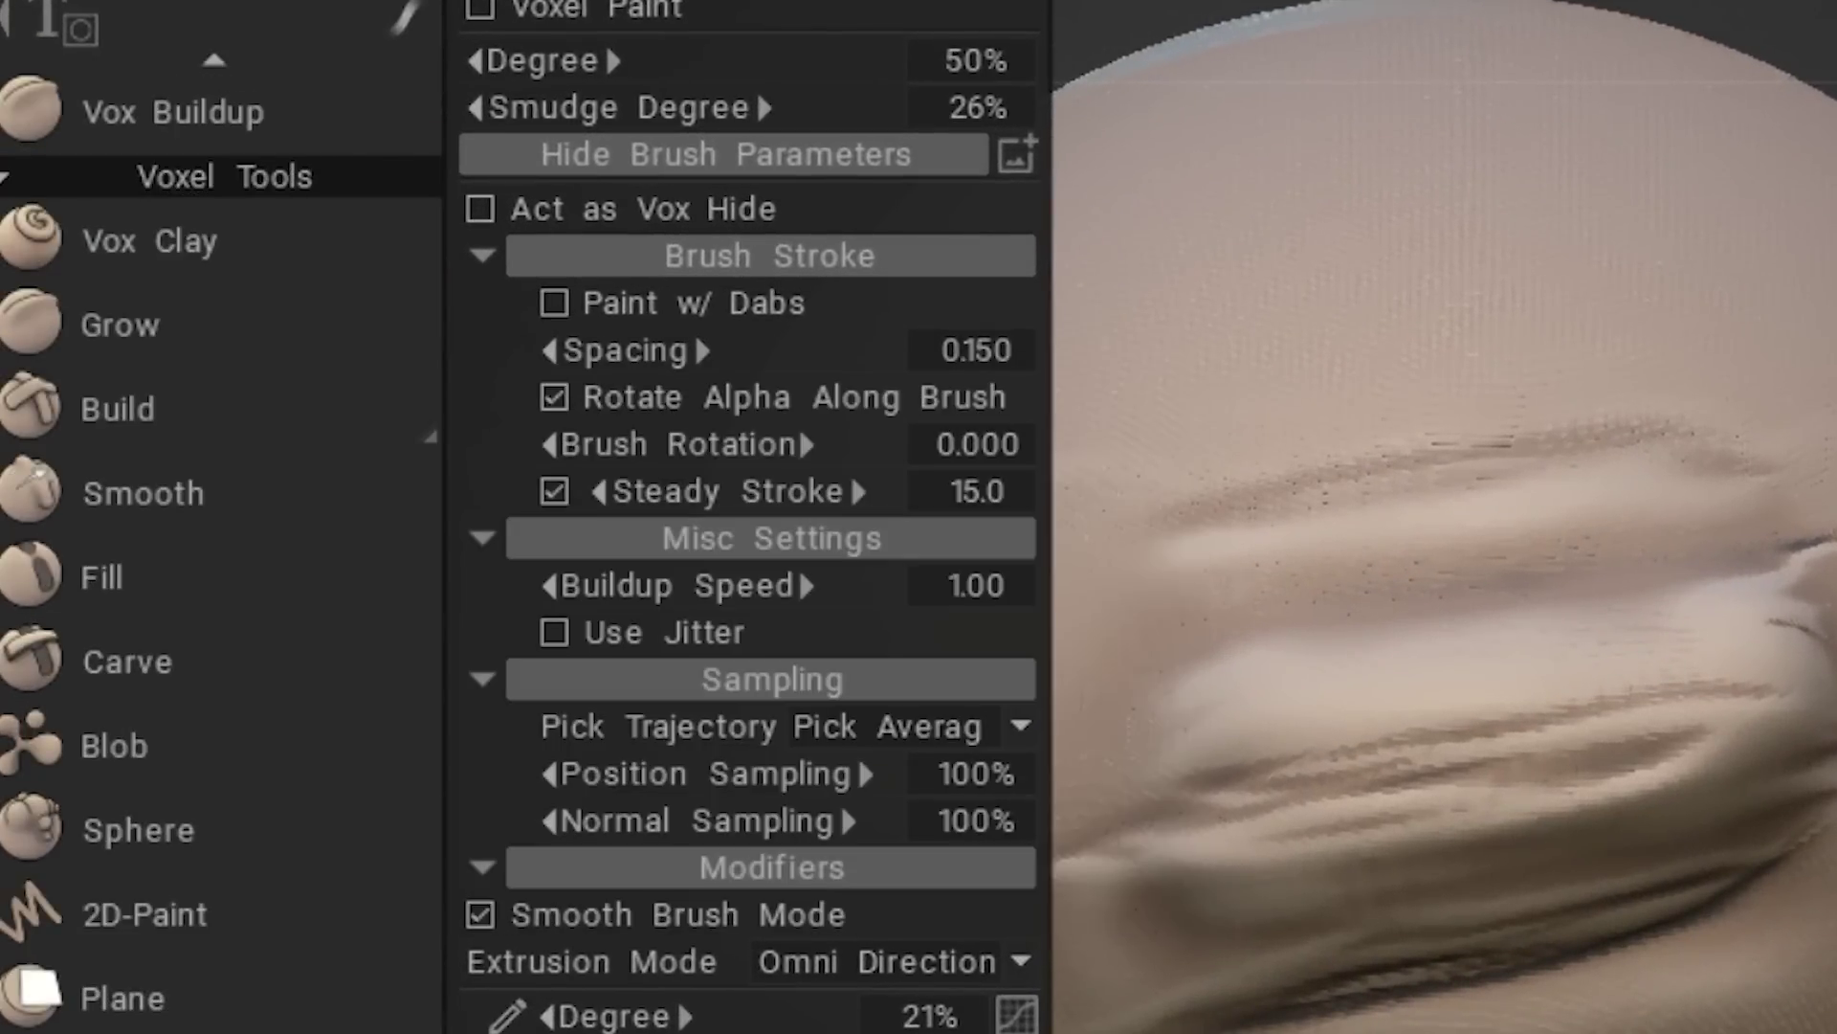
{"action": "scroll", "coordinate": [220, 766], "scroll_direction": "down", "scroll_amount": 10}
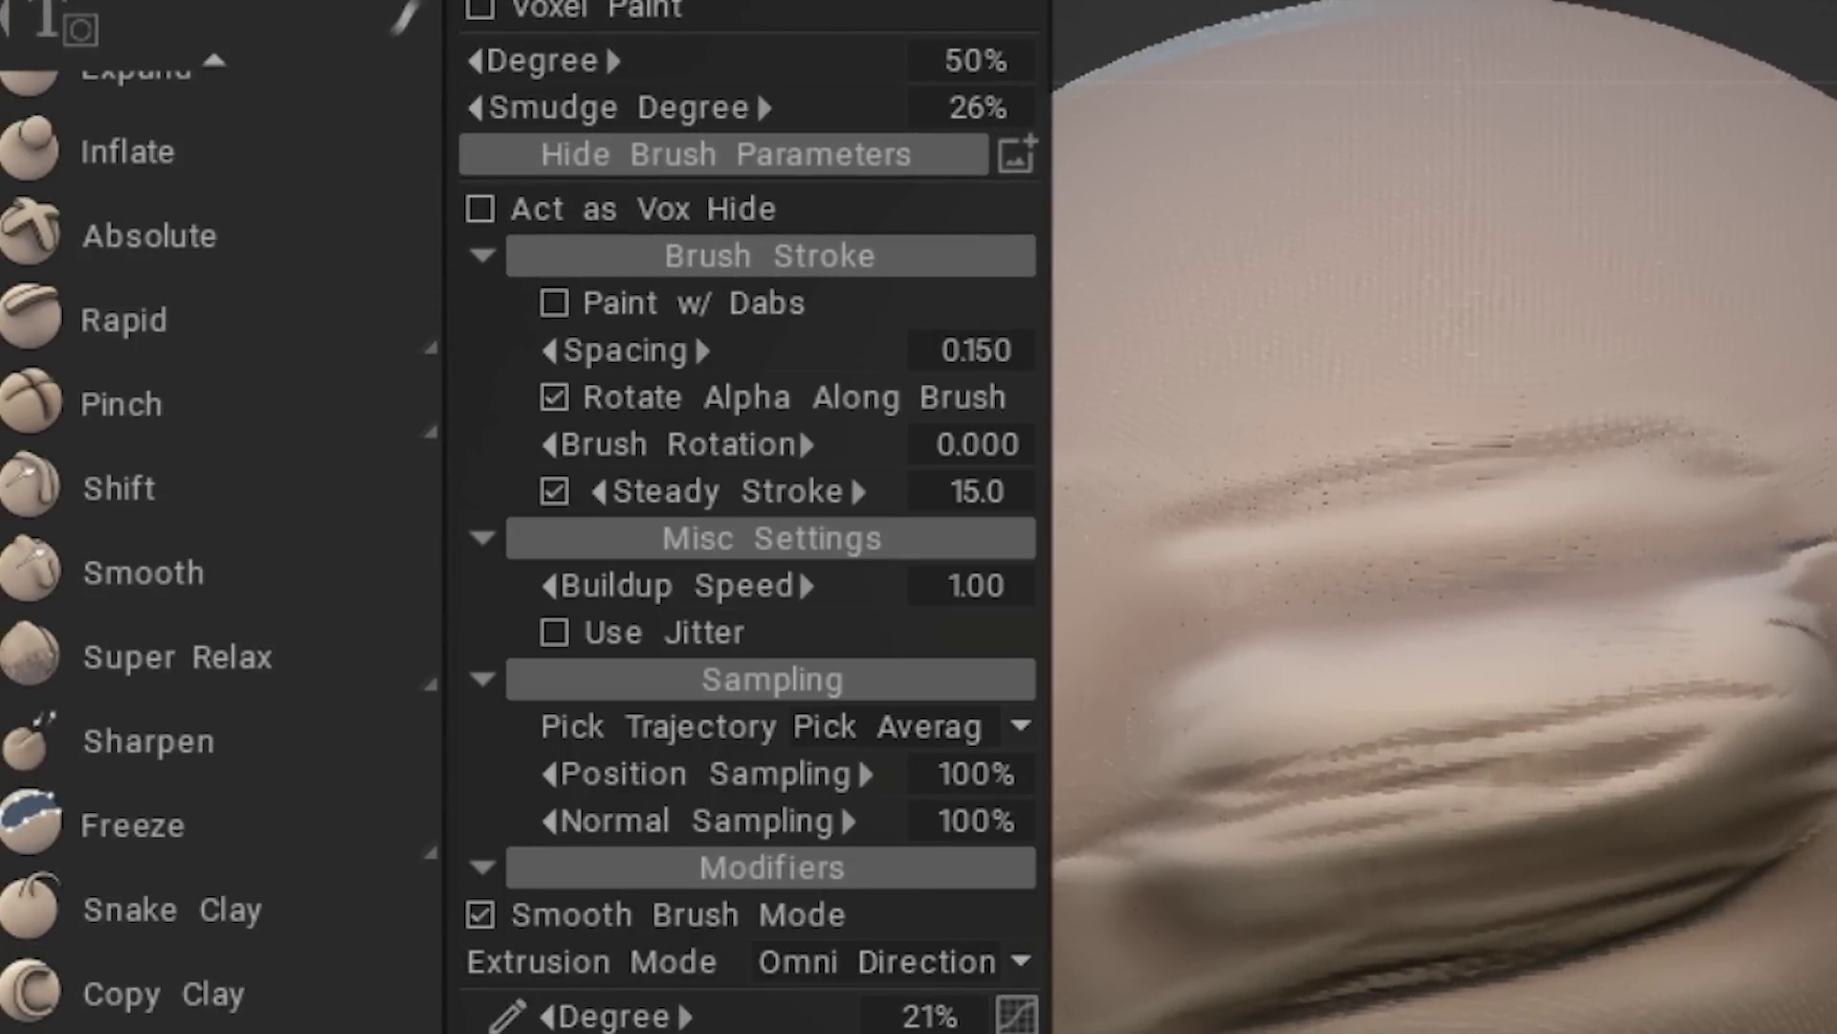
{"action": "scroll", "coordinate": [220, 814], "scroll_direction": "down", "scroll_amount": 10}
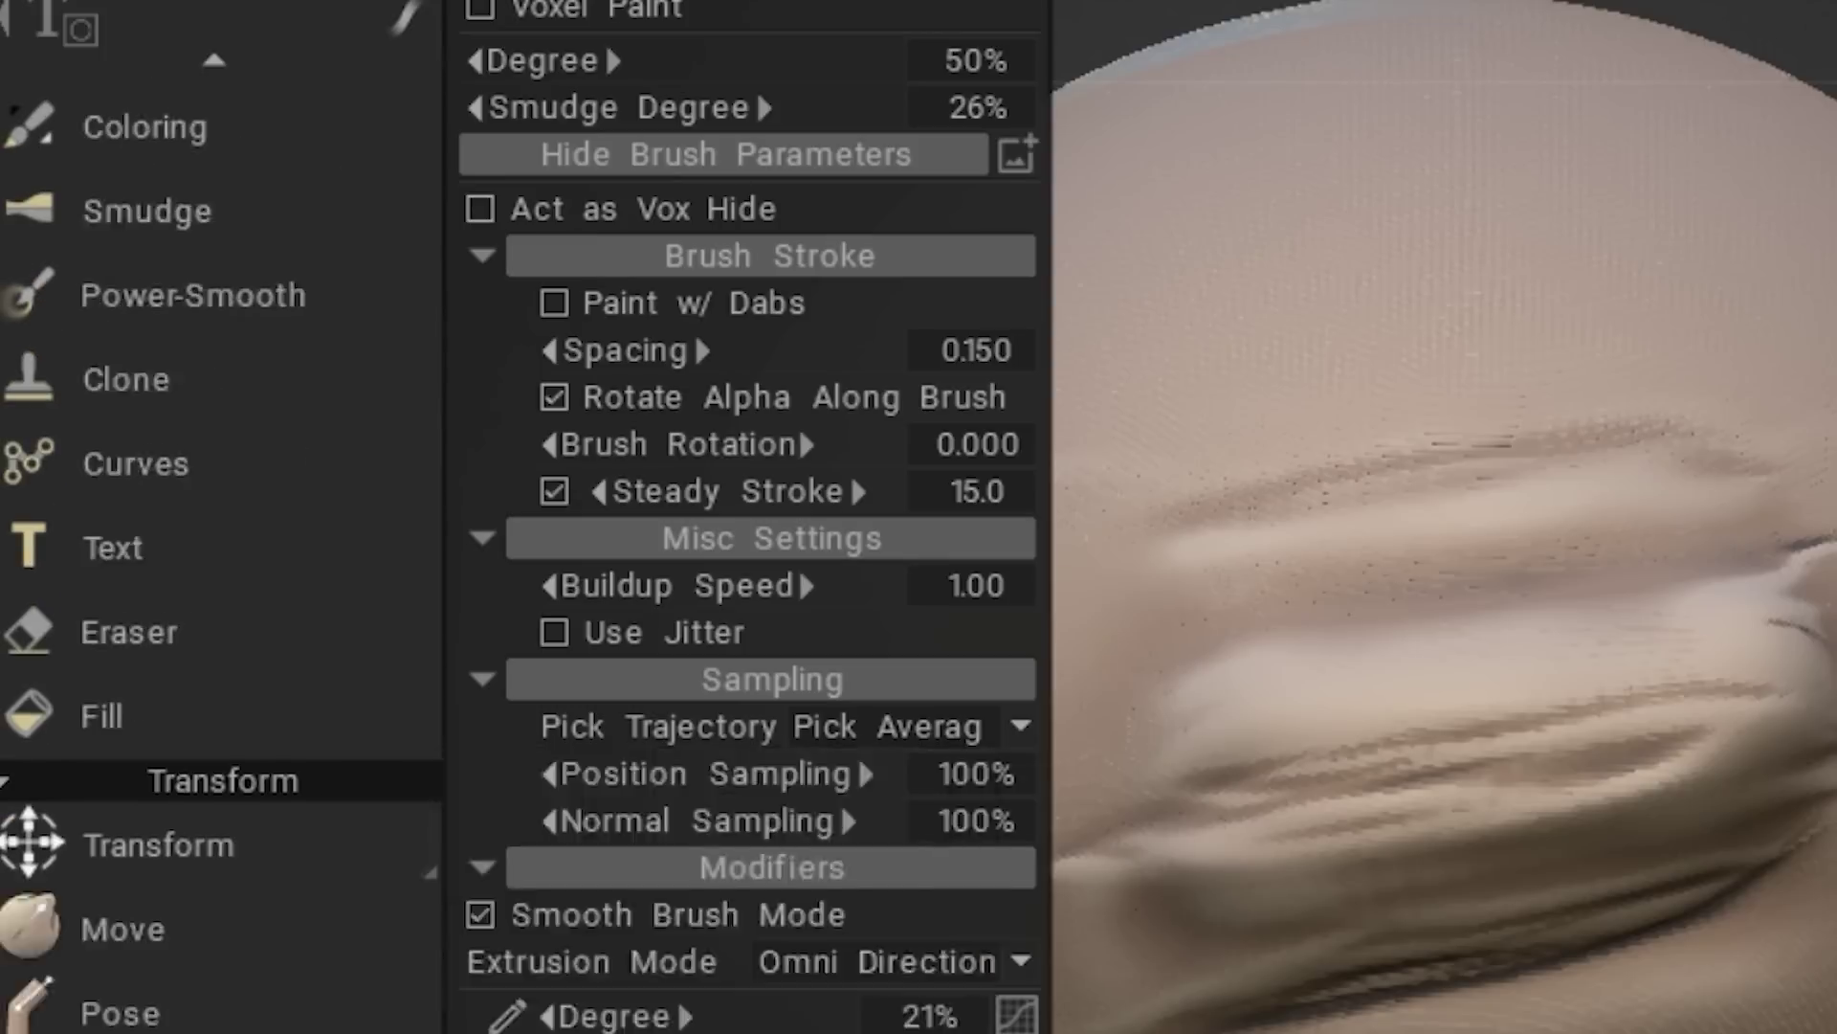
{"action": "scroll", "coordinate": [220, 957], "scroll_direction": "down", "scroll_amount": 12}
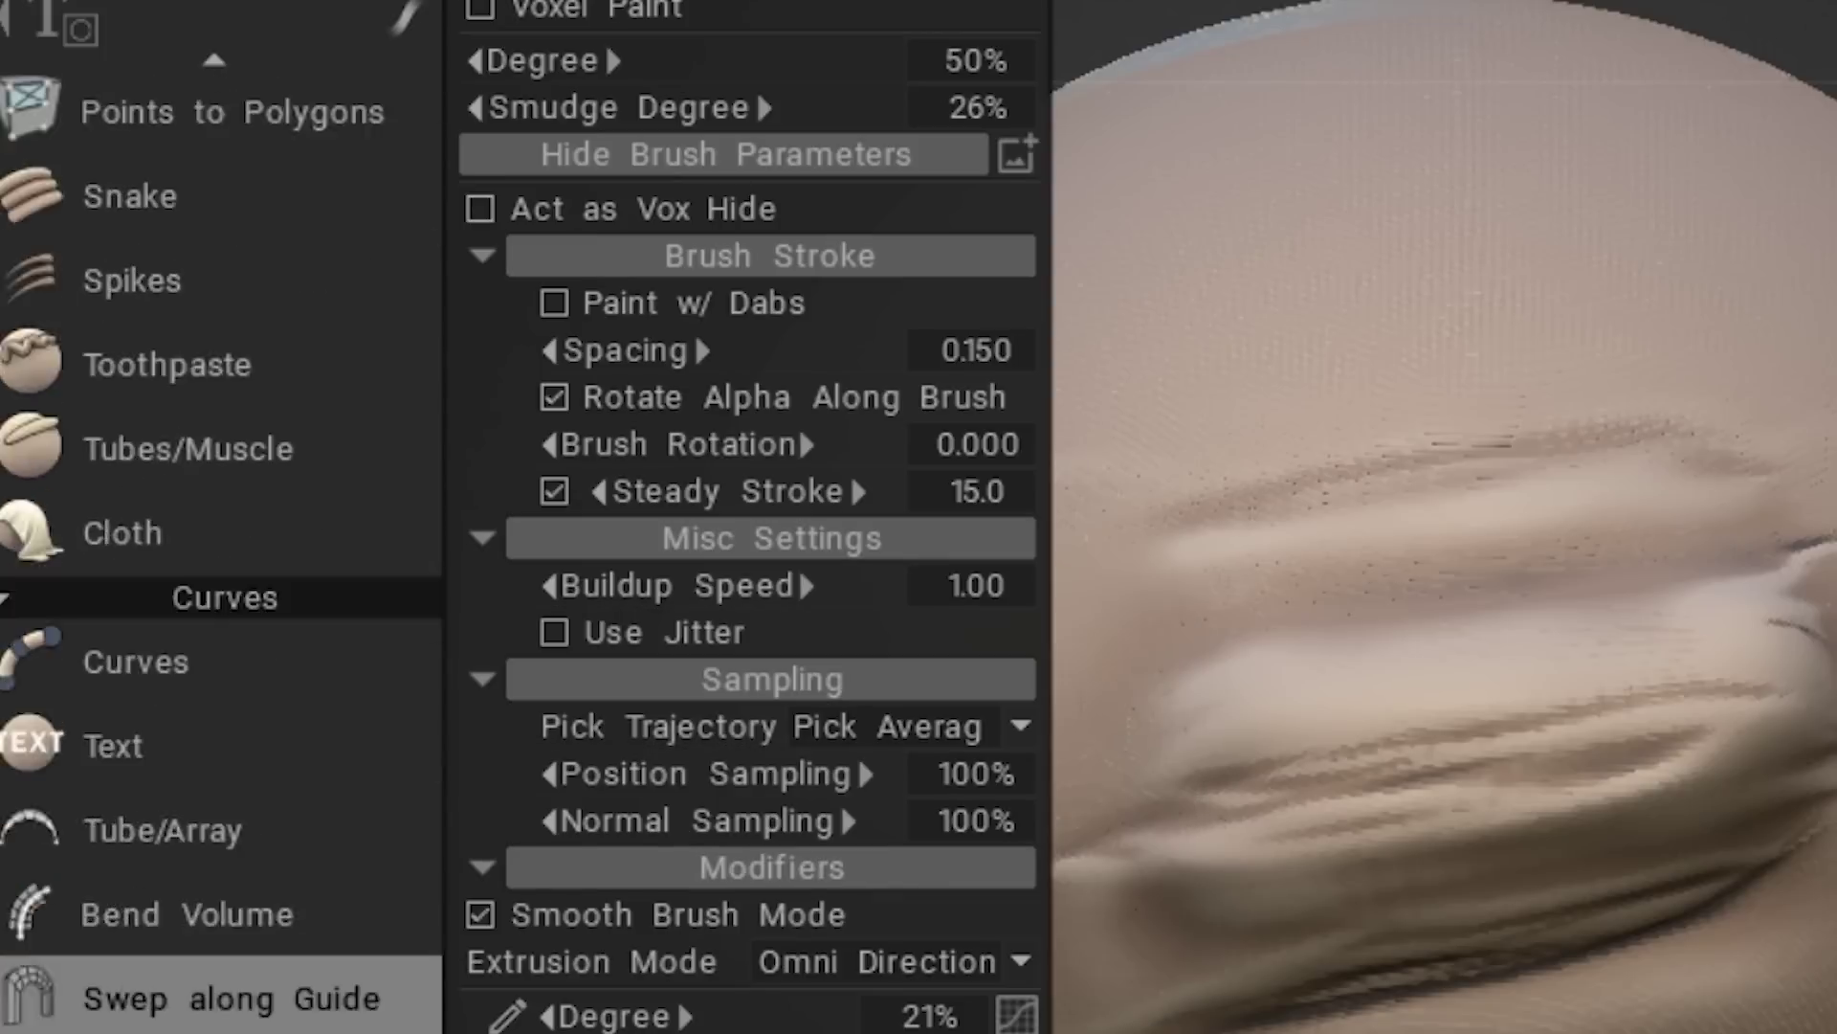
{"action": "scroll", "coordinate": [220, 517], "scroll_direction": "down", "scroll_amount": 3}
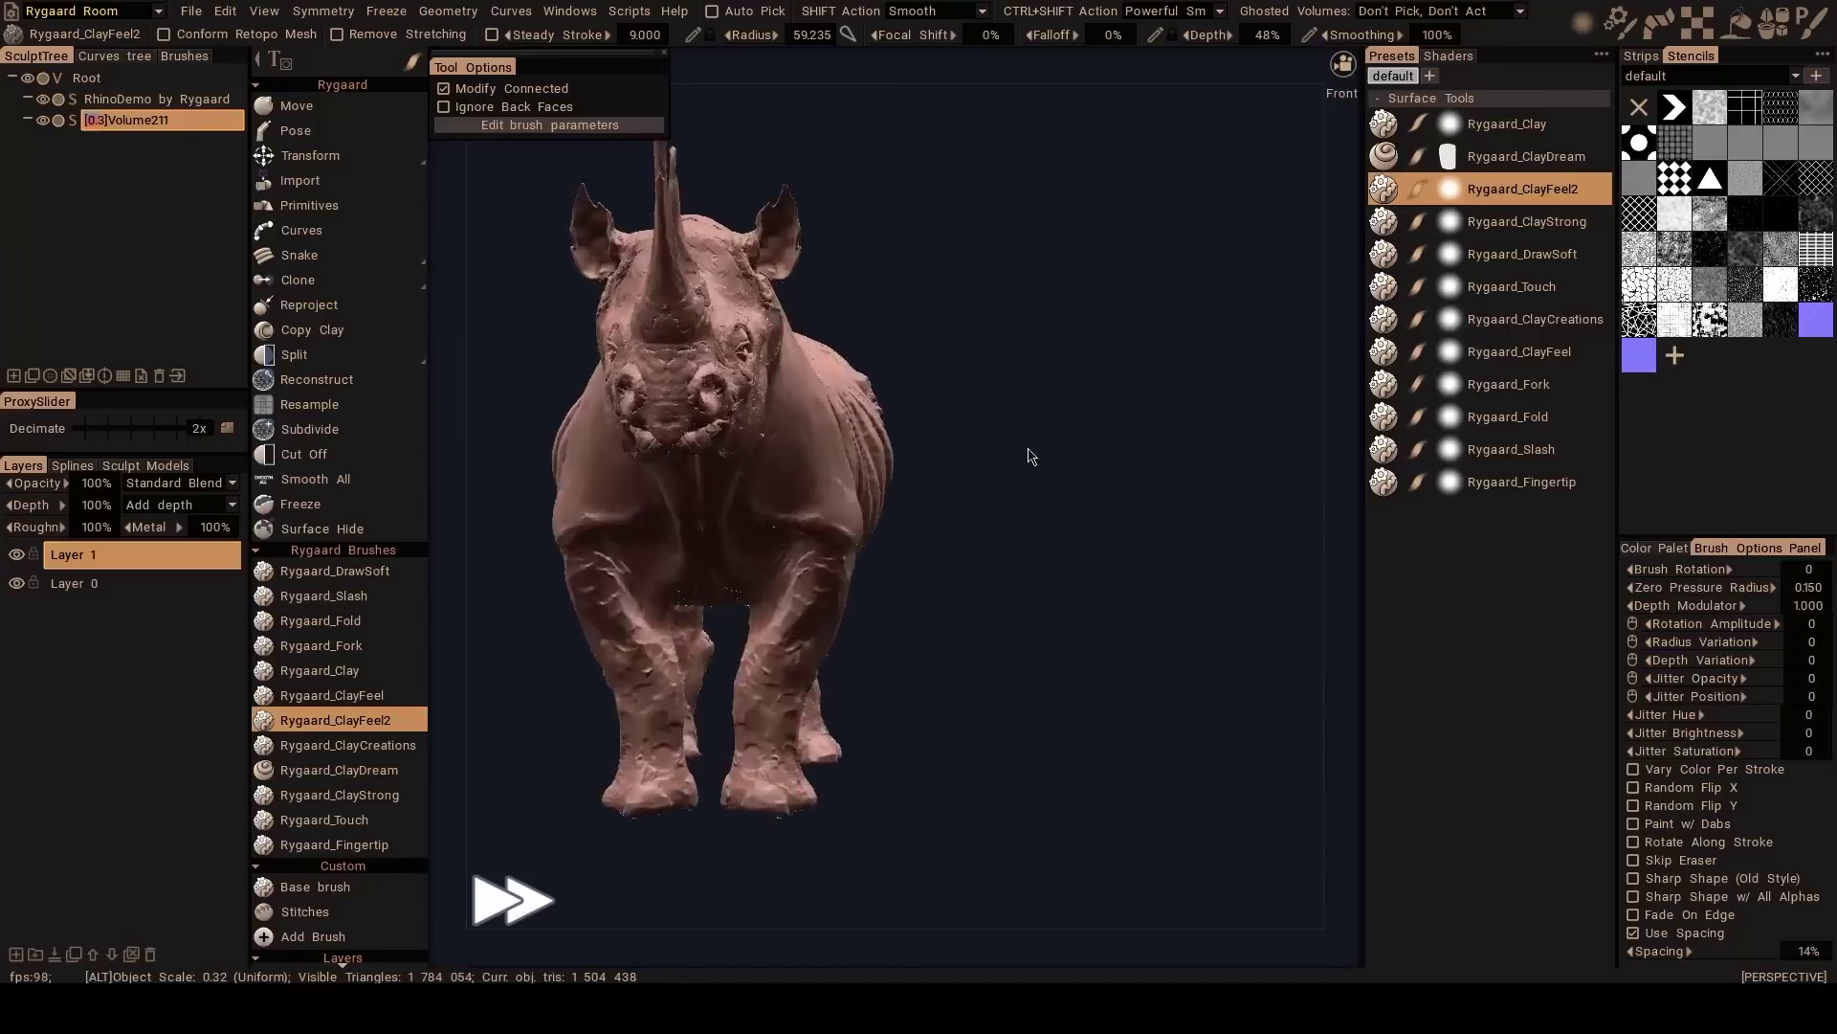
- Apply the Rygaard_Fold brush preset and frame the rhino's head and legs
{"action": "left_click_drag", "start_coordinate": [1030, 455], "coordinate": [957, 459]}
{"action": "left_click", "coordinate": [1508, 417]}
{"action": "scroll", "coordinate": [763, 455], "scroll_direction": "up", "scroll_amount": 8}
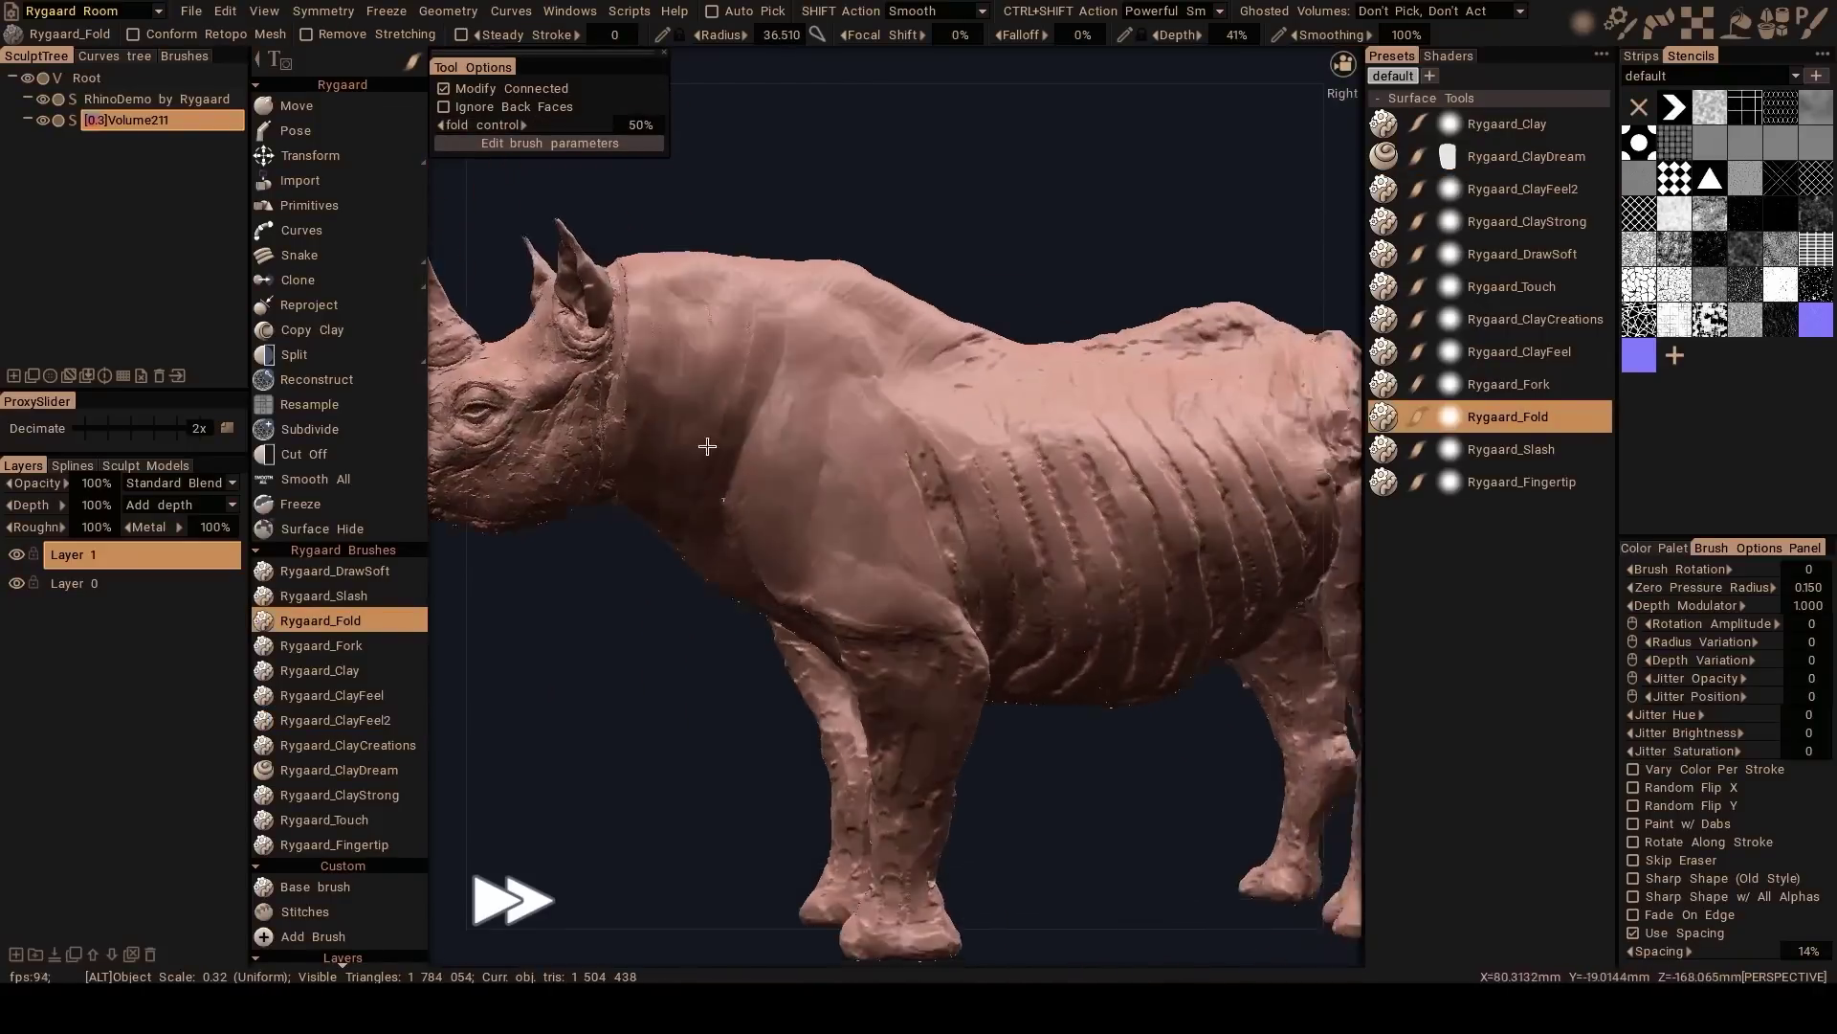
{"action": "mouse_move", "coordinate": [707, 445]}
{"action": "left_mouse_down", "text": "alt"}
{"action": "mouse_move", "coordinate": [768, 388]}
{"action": "mouse_move", "coordinate": [685, 574]}
{"action": "mouse_move", "coordinate": [711, 531]}
{"action": "mouse_move", "coordinate": [698, 513]}
{"action": "left_mouse_up", "text": "alt"}
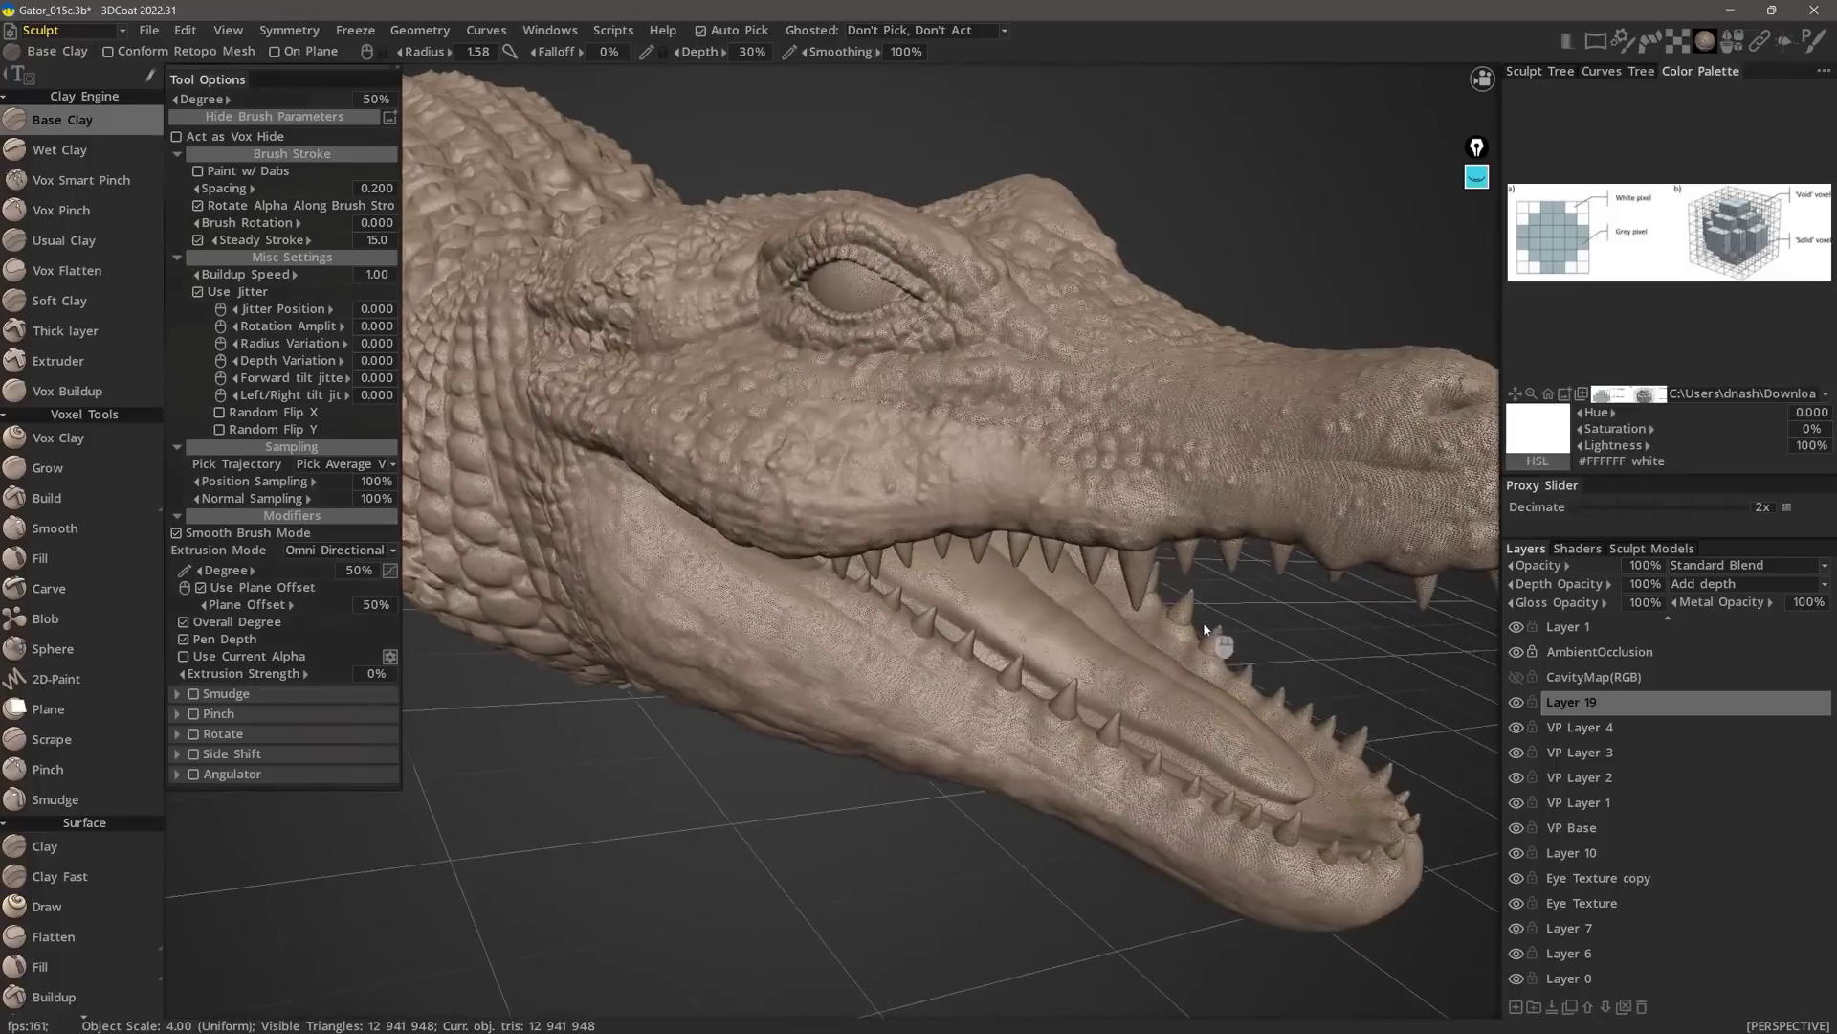
- Sculpt the gator's upper jaw with Clay and Wet Clay strokes, pressing a dent near the teeth
{"action": "left_click_drag", "start_coordinate": [937, 574], "coordinate": [1012, 481]}
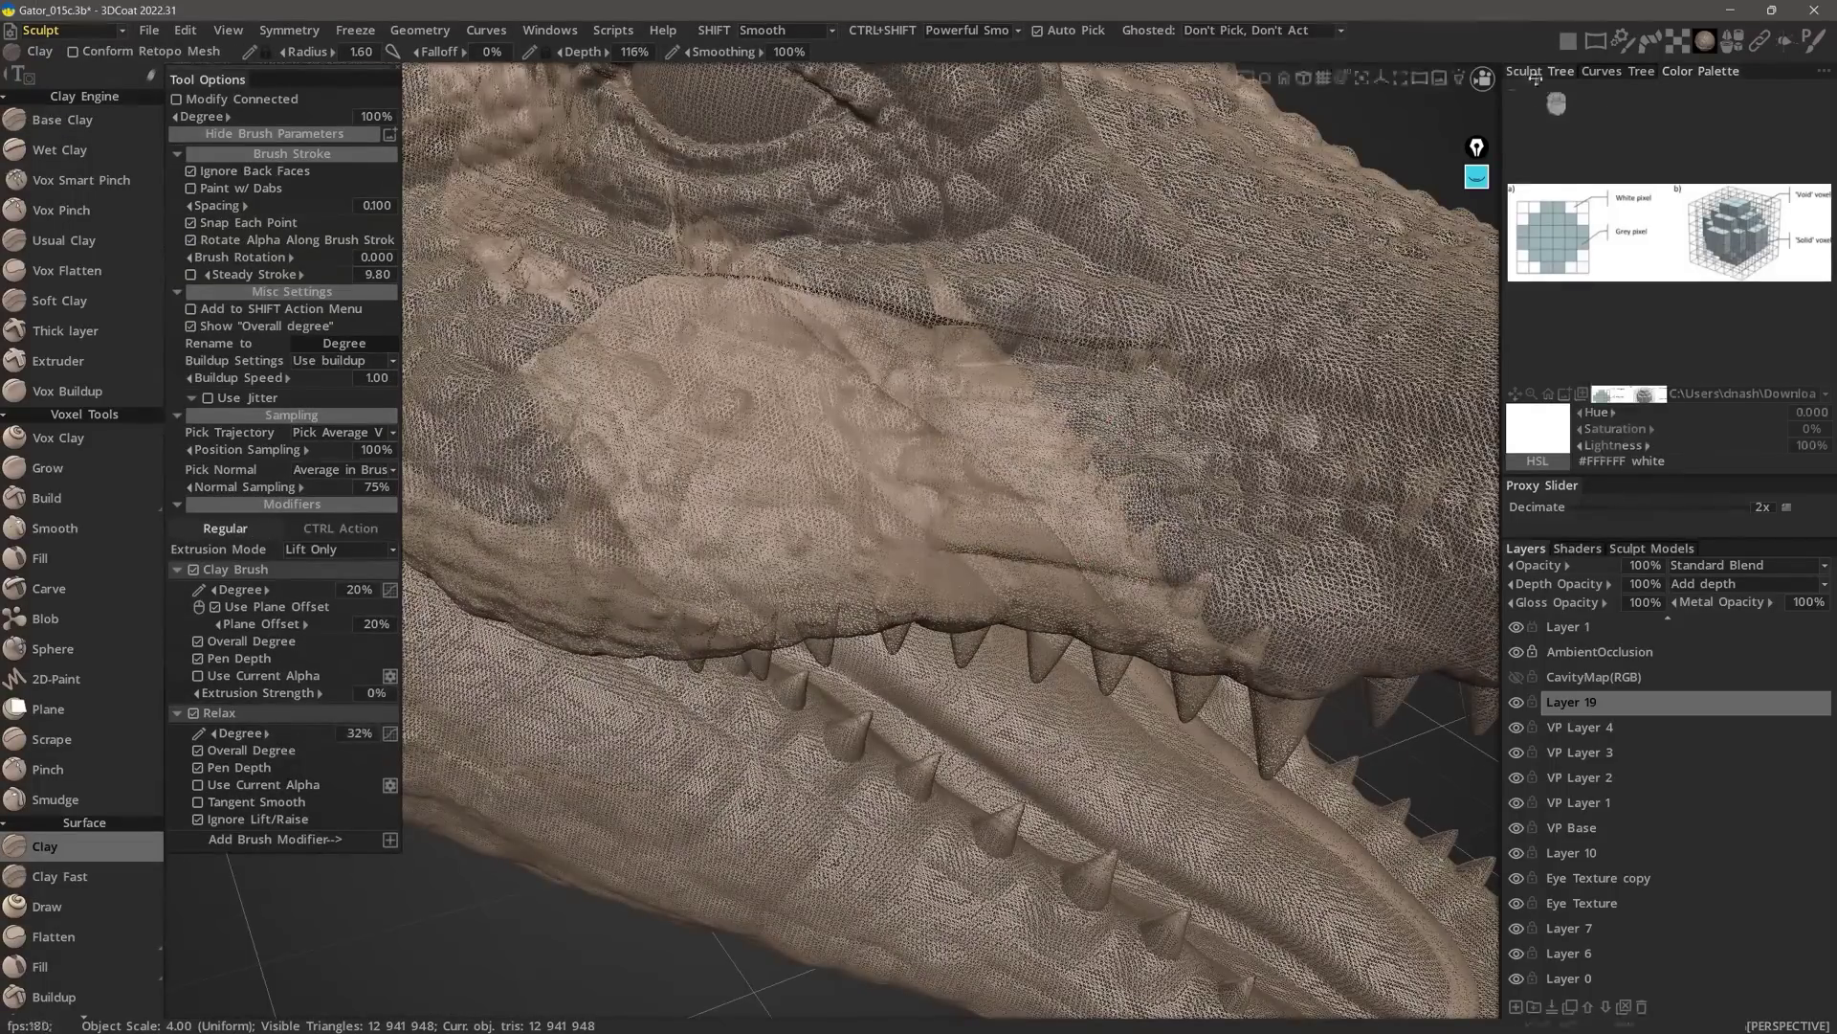
{"action": "left_click_drag", "start_coordinate": [1520, 584], "coordinate": [1600, 605]}
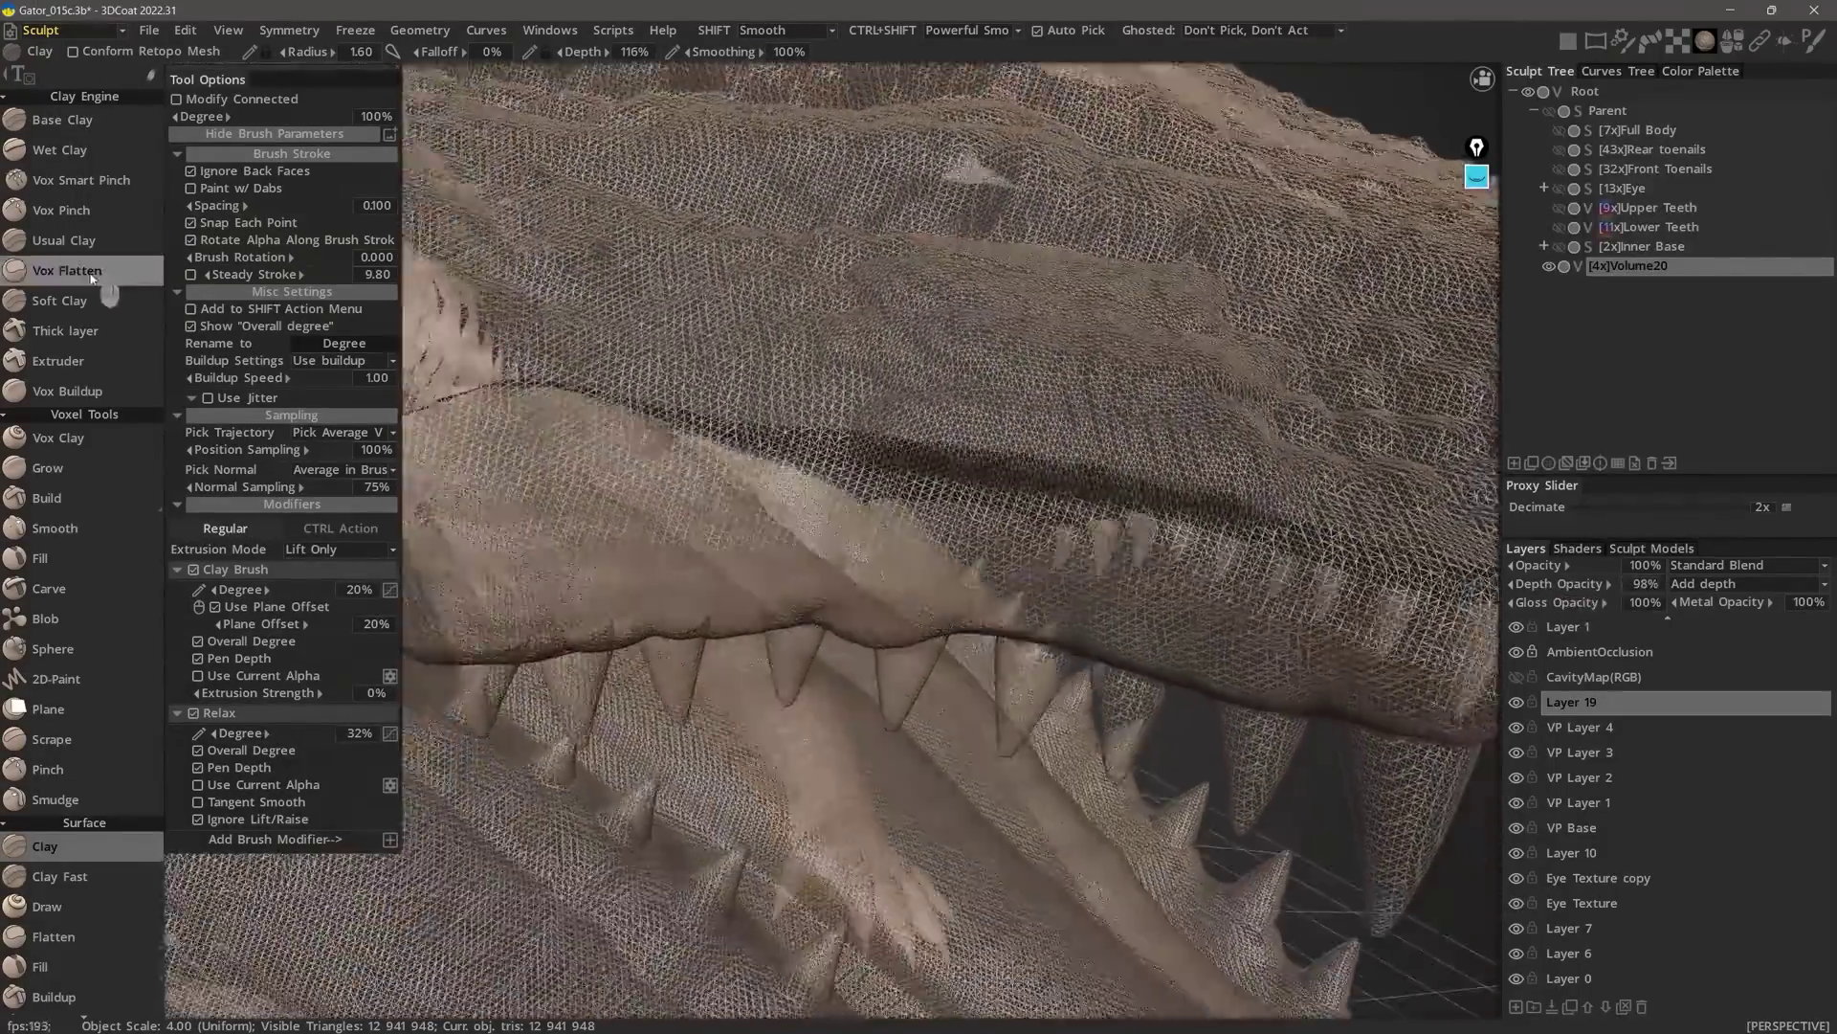
{"action": "left_click_drag", "start_coordinate": [1100, 459], "coordinate": [1020, 490], "text": "alt"}
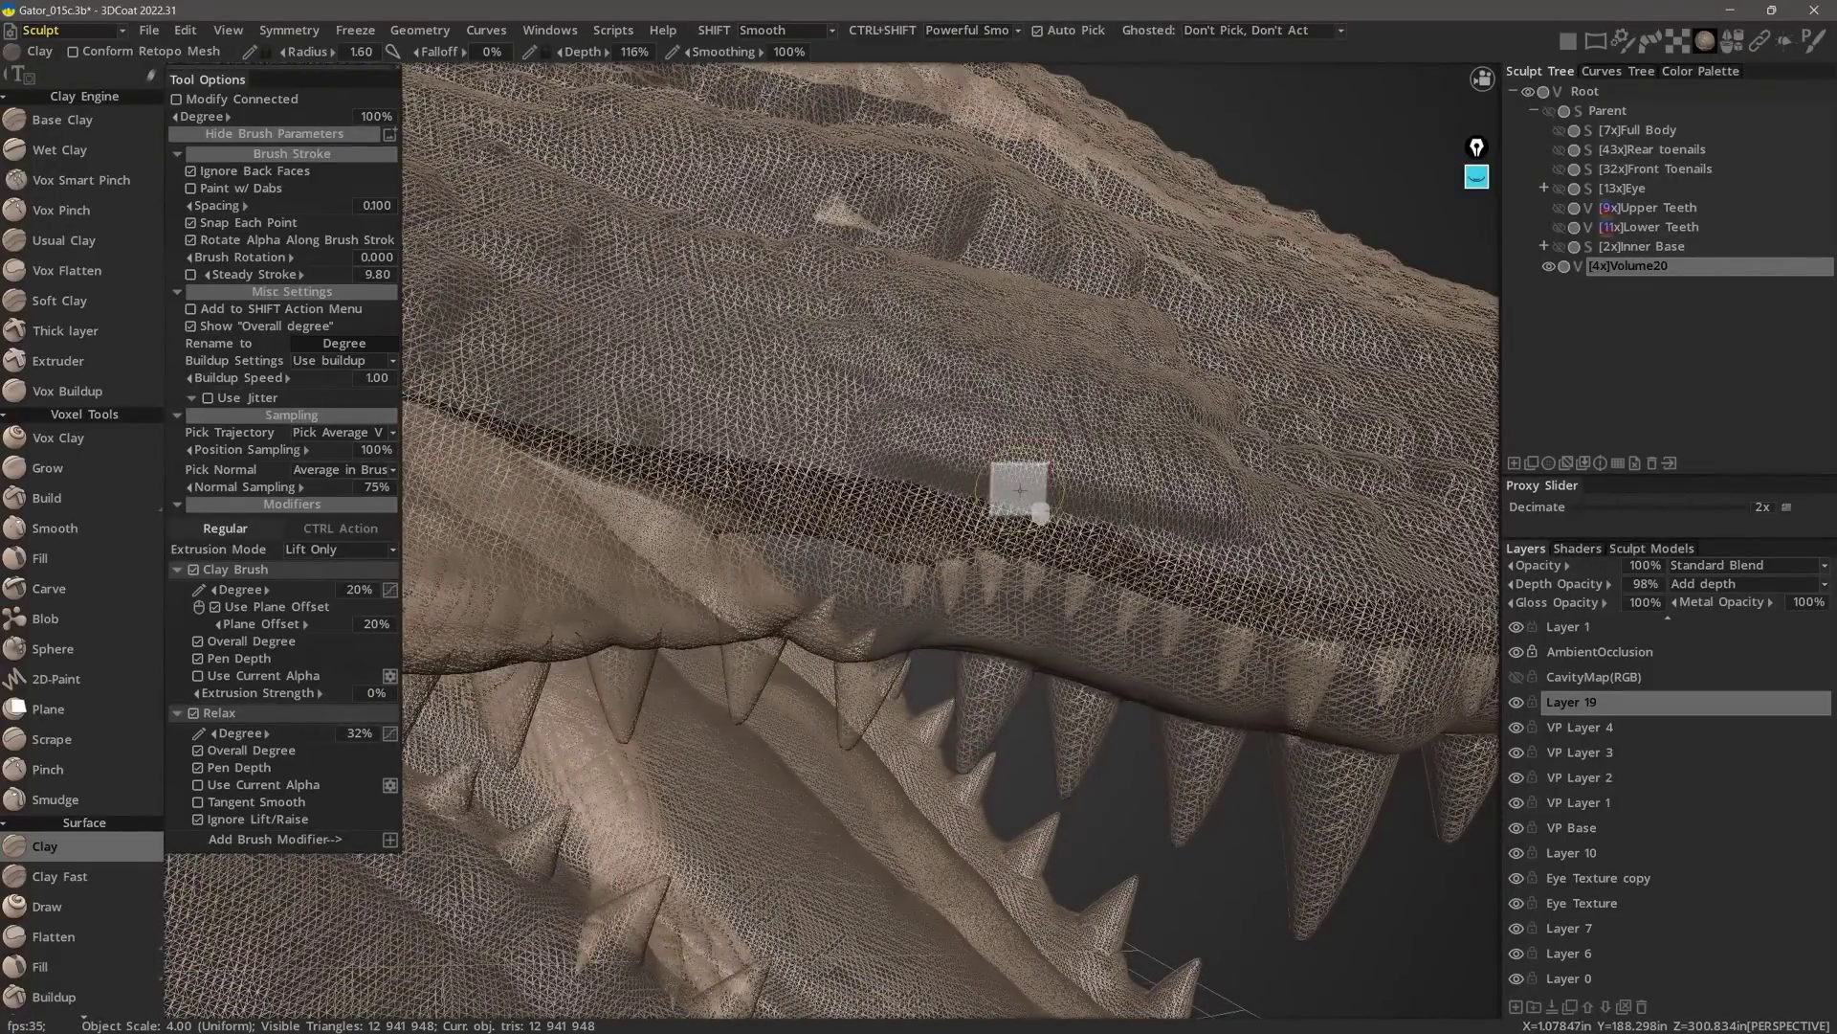
{"action": "right_click", "coordinate": [1139, 469]}
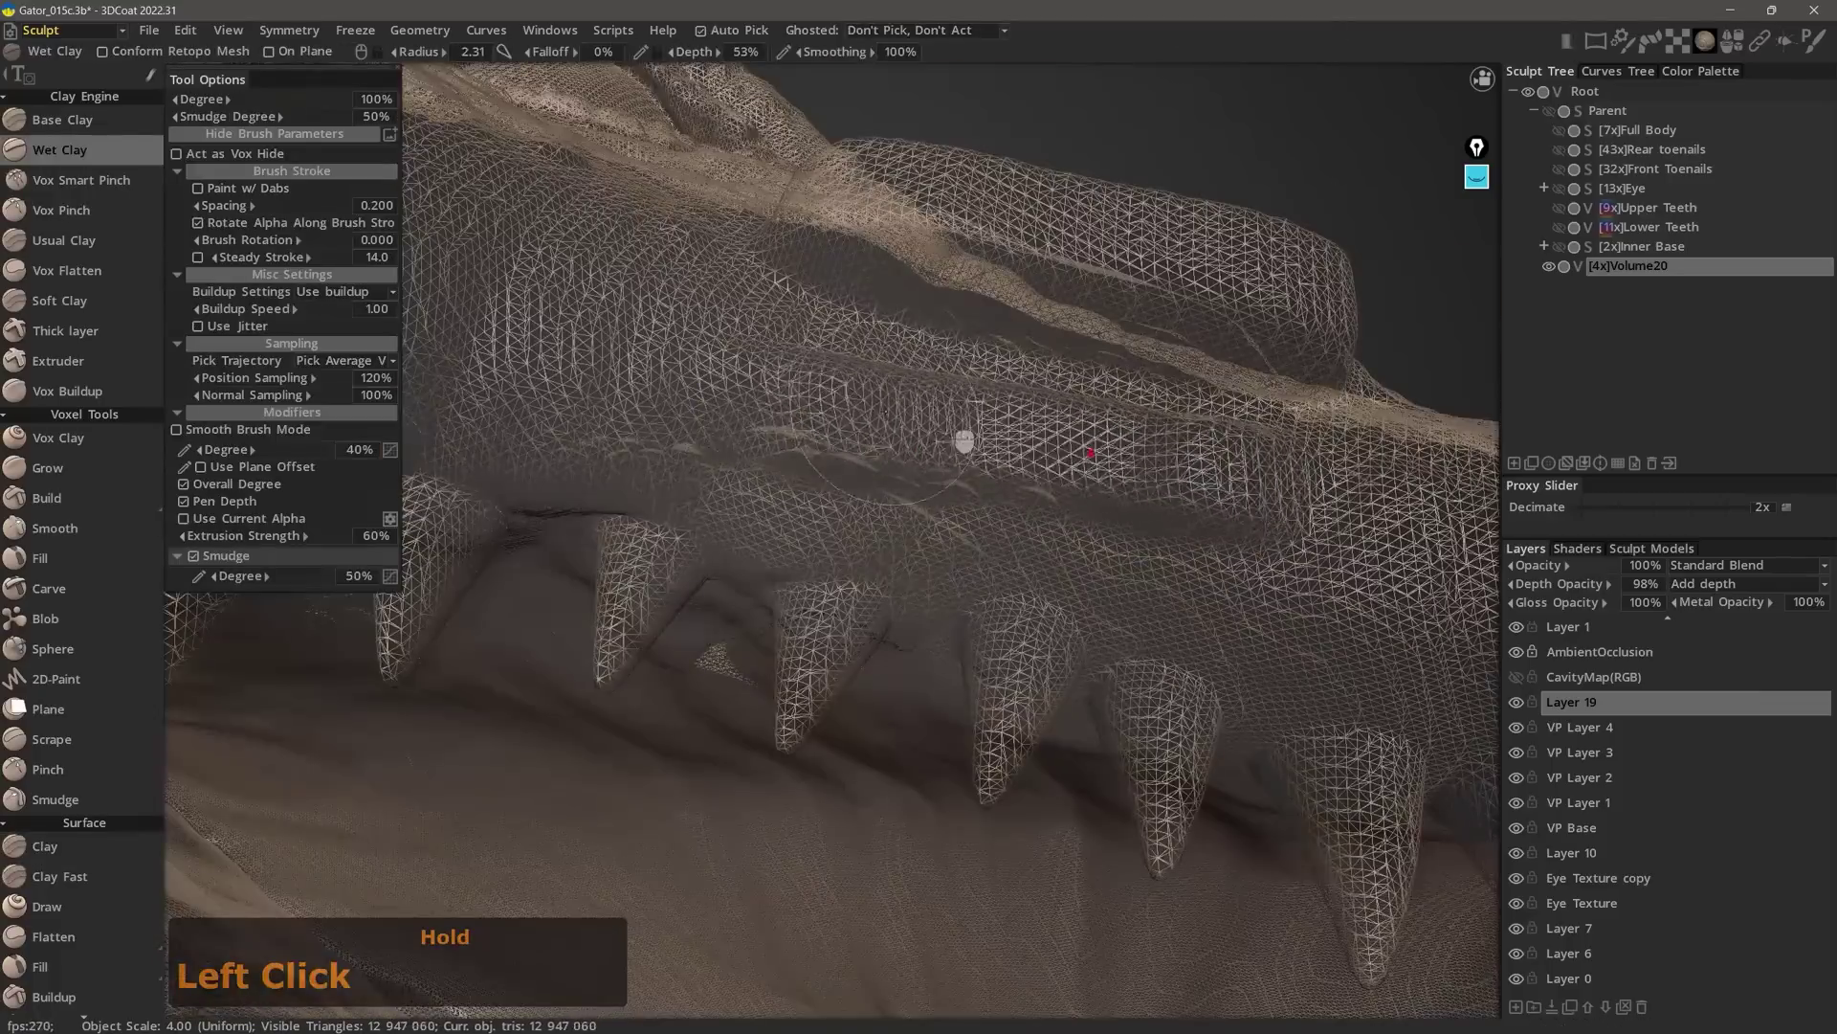
{"action": "mouse_move", "coordinate": [964, 441]}
{"action": "left_mouse_down"}
{"action": "mouse_move", "coordinate": [1074, 533]}
{"action": "mouse_move", "coordinate": [1382, 484]}
{"action": "mouse_move", "coordinate": [1193, 414]}
{"action": "mouse_move", "coordinate": [1338, 427]}
{"action": "left_mouse_up"}
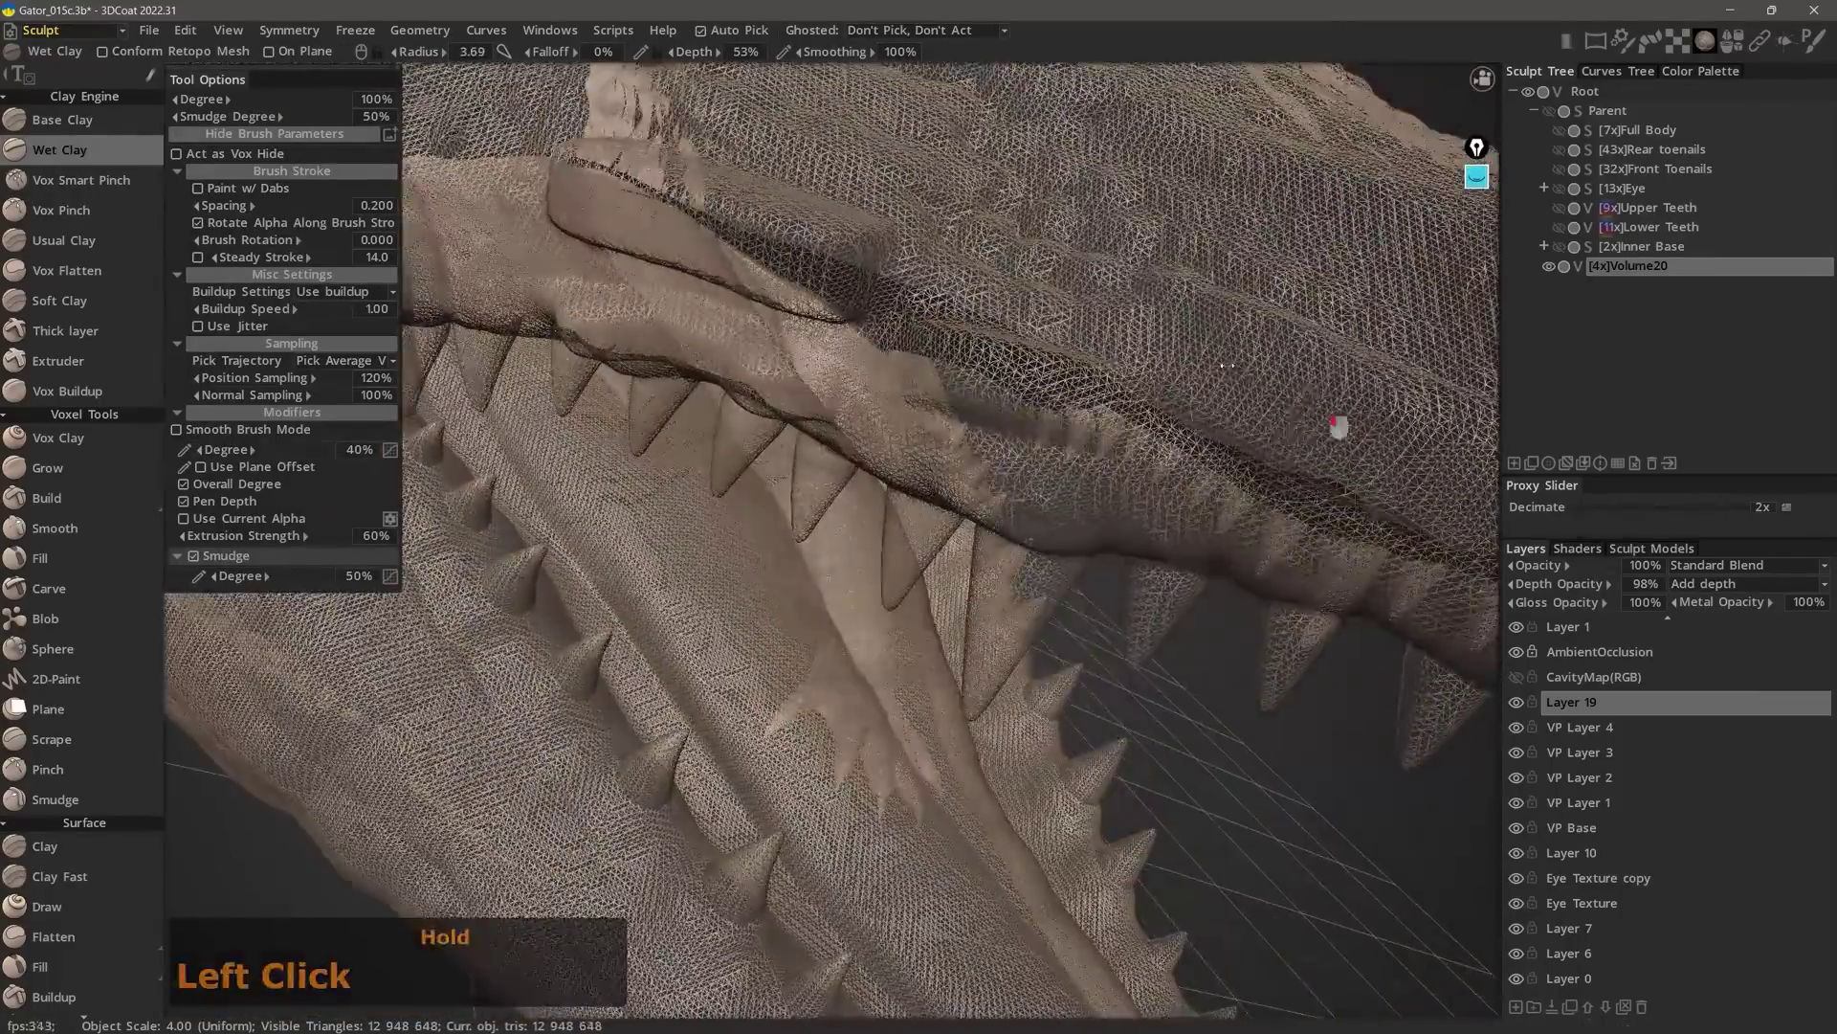
{"action": "right_click_drag", "start_coordinate": [1338, 427], "coordinate": [1099, 307]}
{"action": "left_click_drag", "start_coordinate": [1099, 307], "coordinate": [842, 478]}
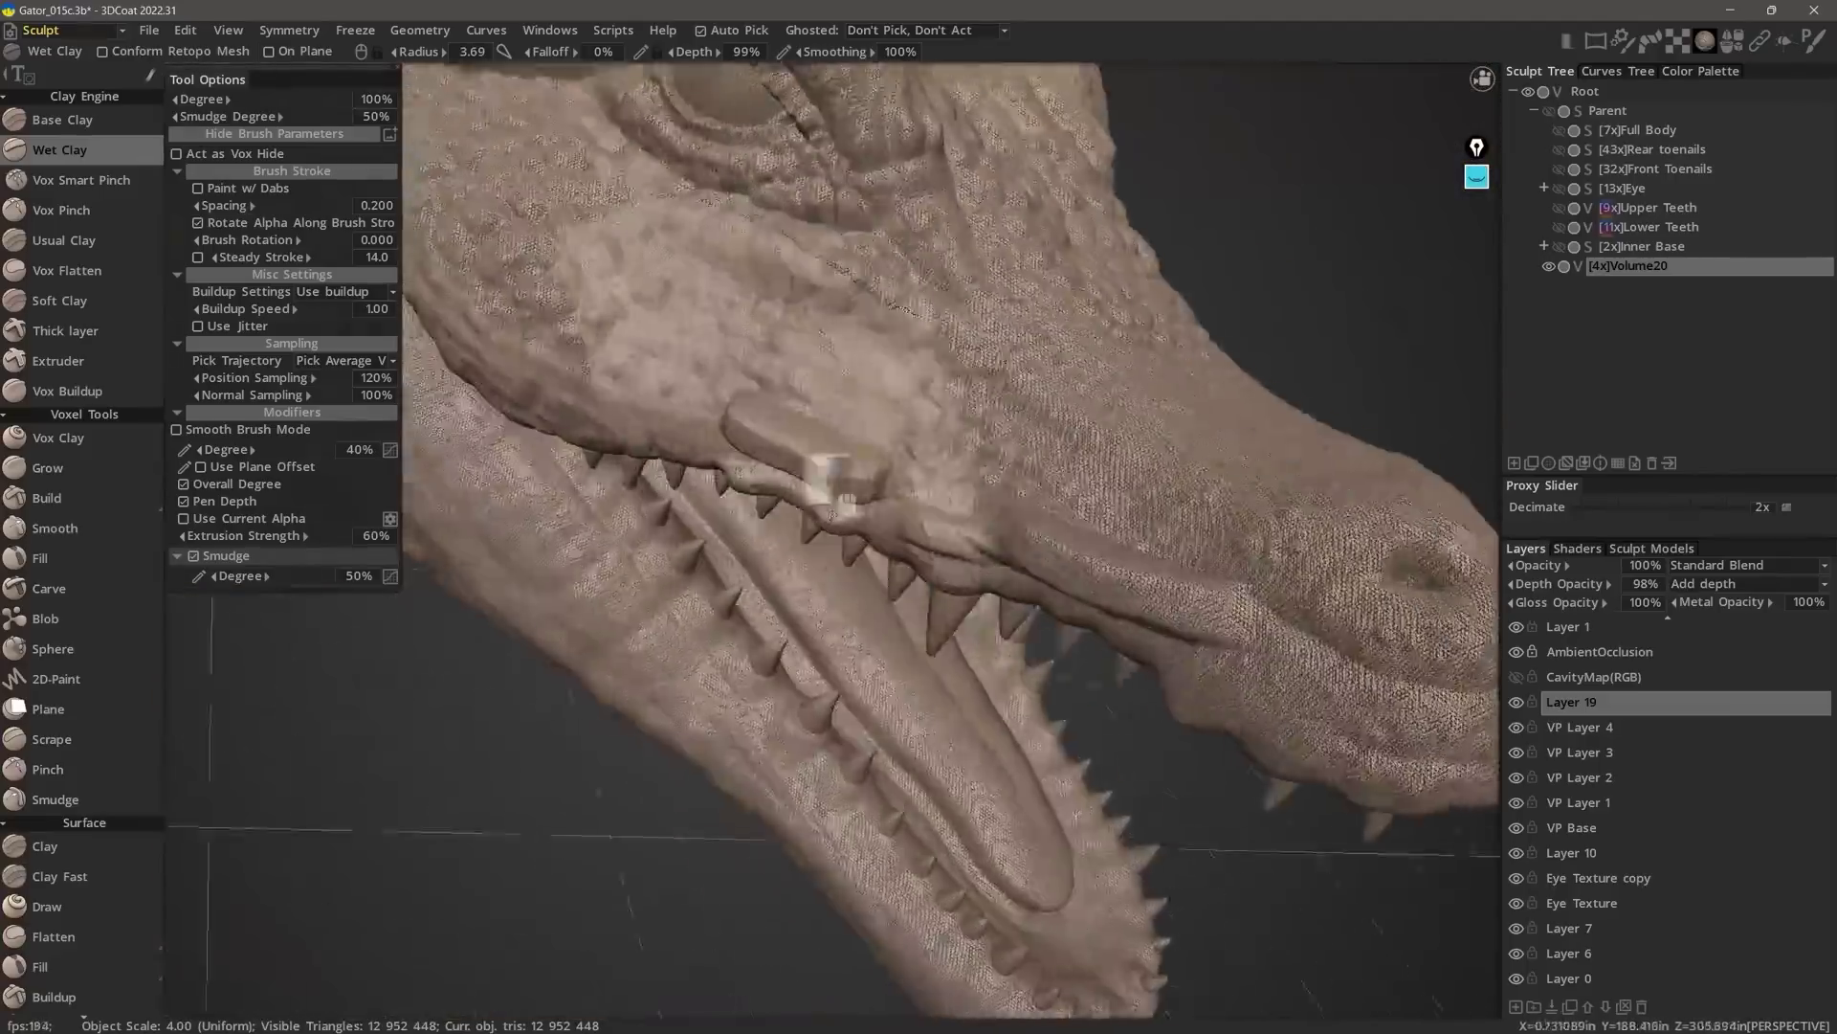
{"action": "scroll", "coordinate": [842, 478], "scroll_direction": "up", "scroll_amount": 5}
{"action": "left_click_drag", "start_coordinate": [747, 398], "coordinate": [818, 421]}
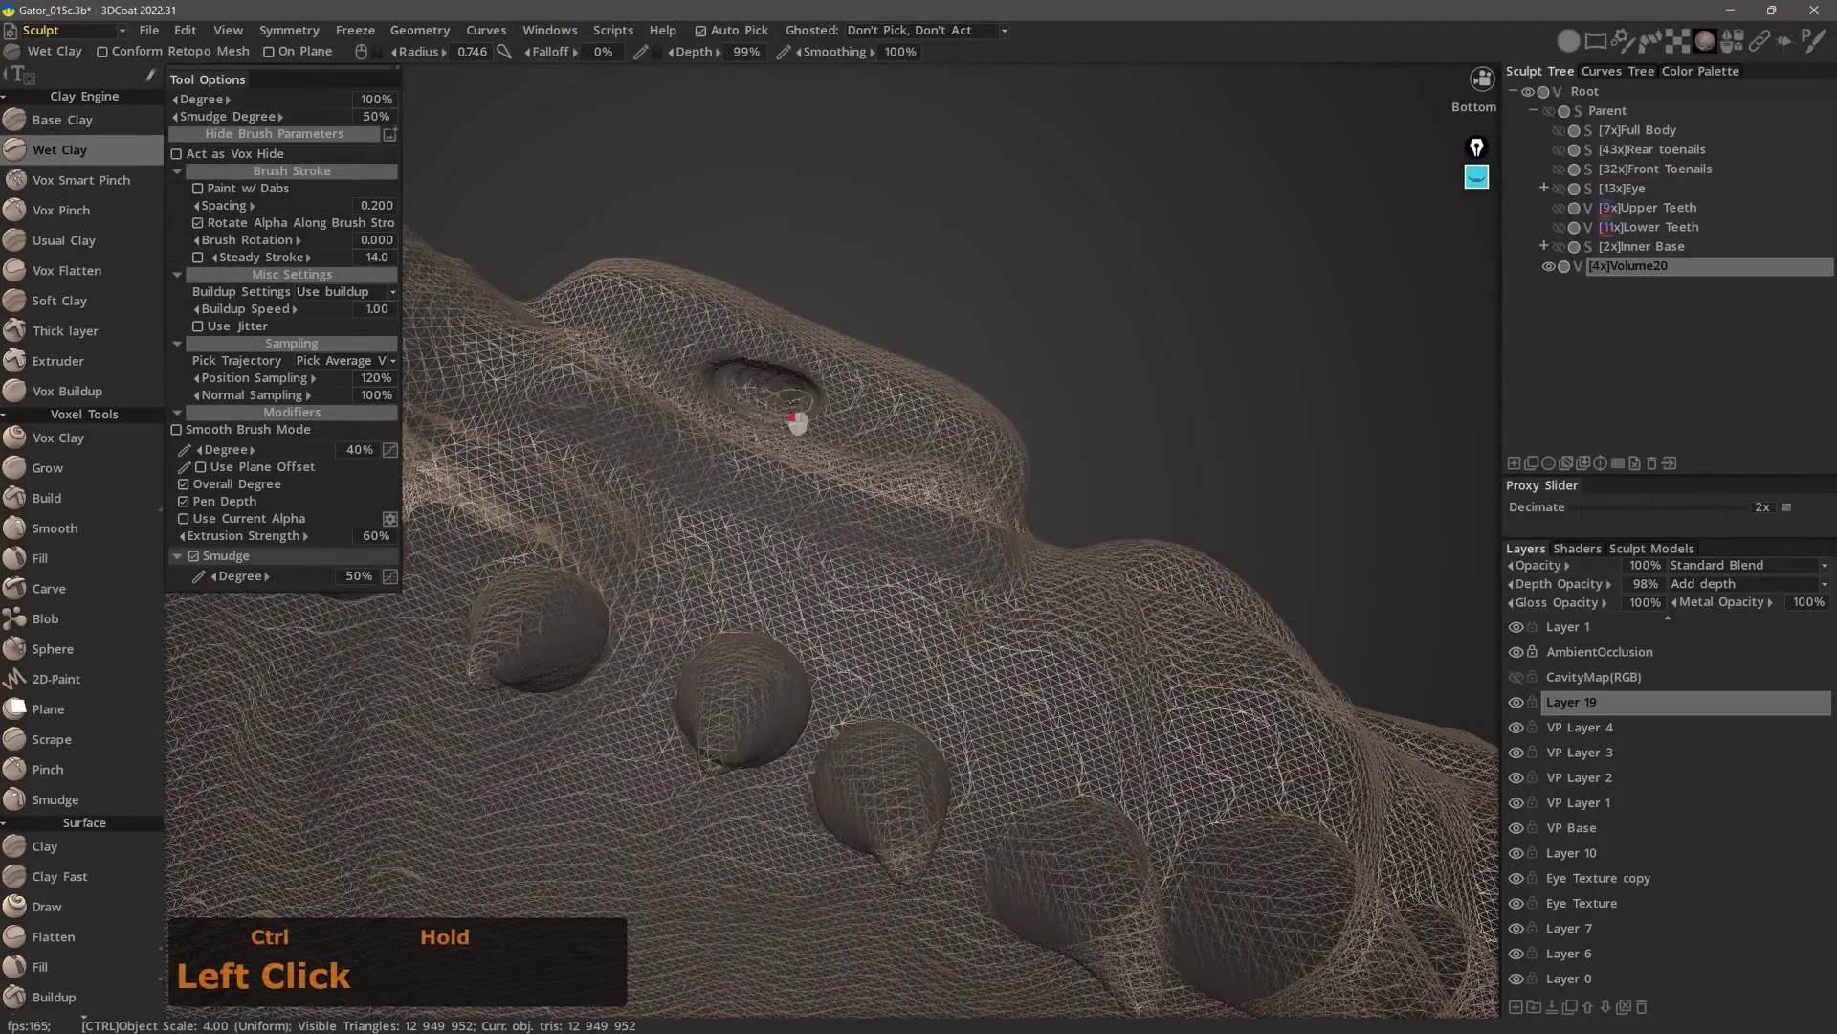
{"action": "mouse_move", "coordinate": [768, 388]}
{"action": "left_mouse_down"}
{"action": "mouse_move", "coordinate": [870, 435]}
{"action": "mouse_move", "coordinate": [860, 491]}
{"action": "left_mouse_up"}
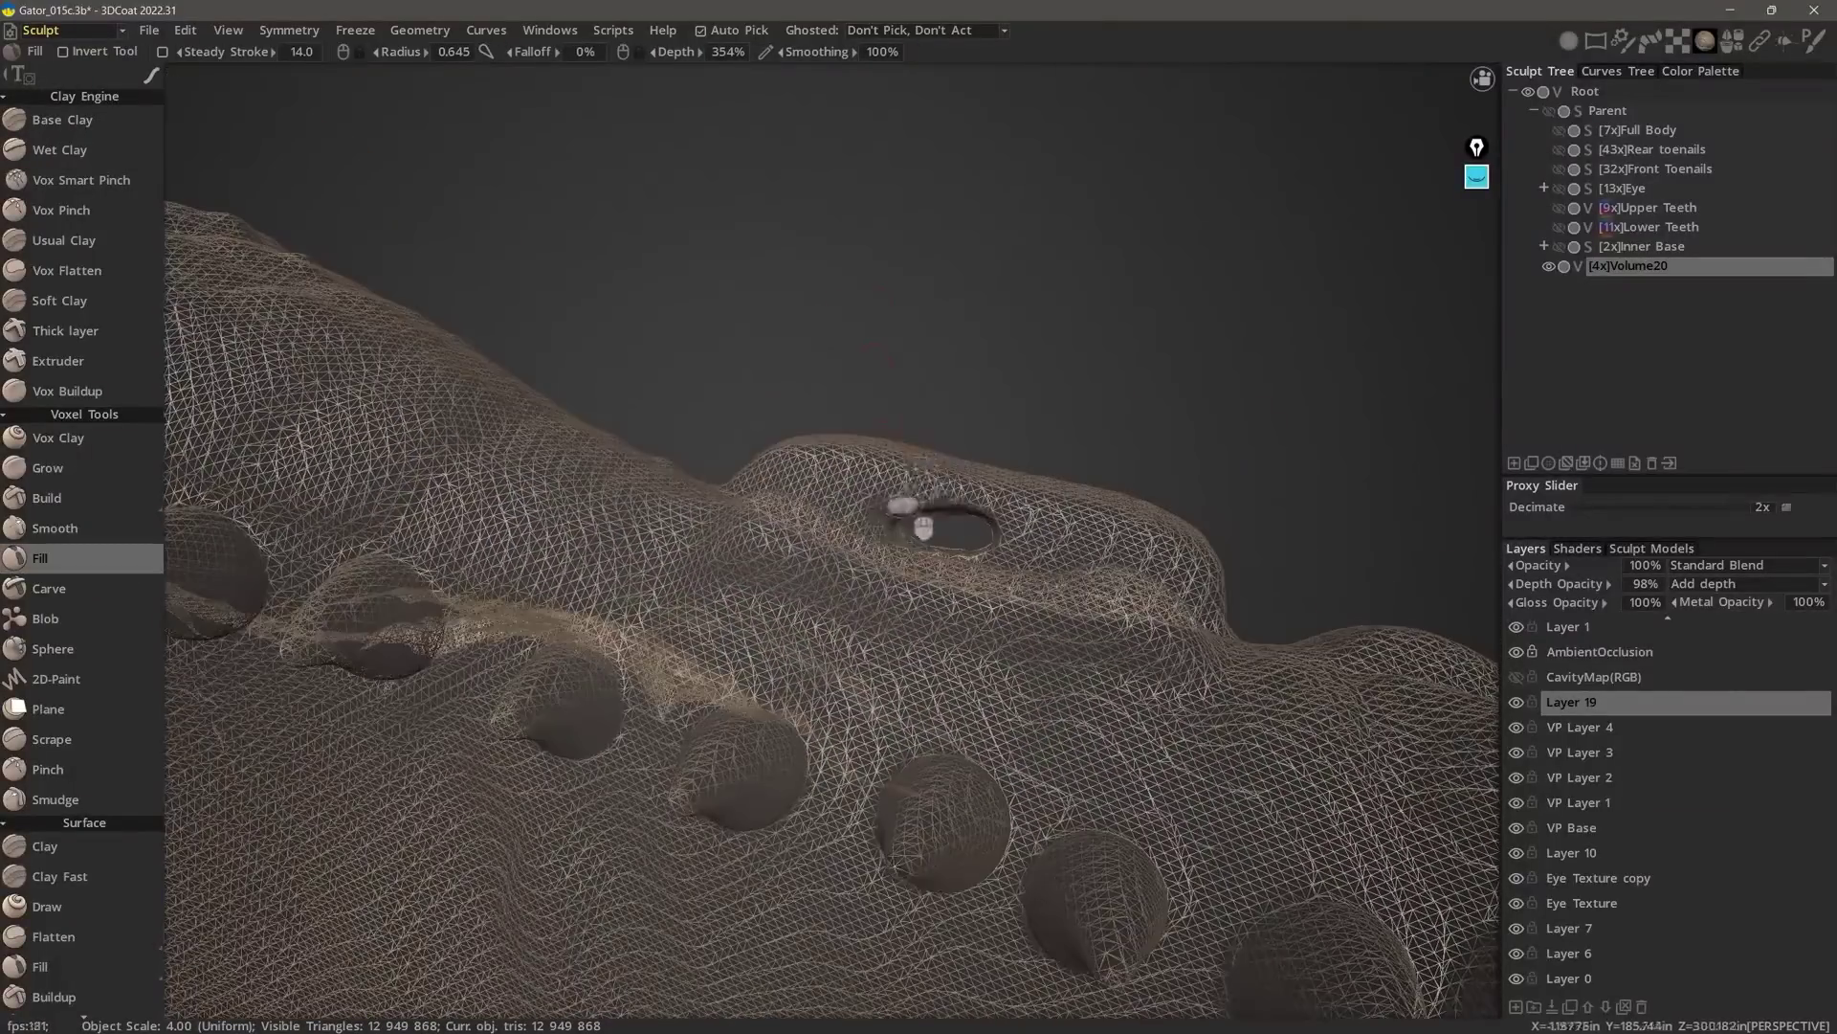
- Fill the small hole beside the round pits using the Voxel, then Surface, Fill tool
{"action": "left_click", "coordinate": [92, 562]}
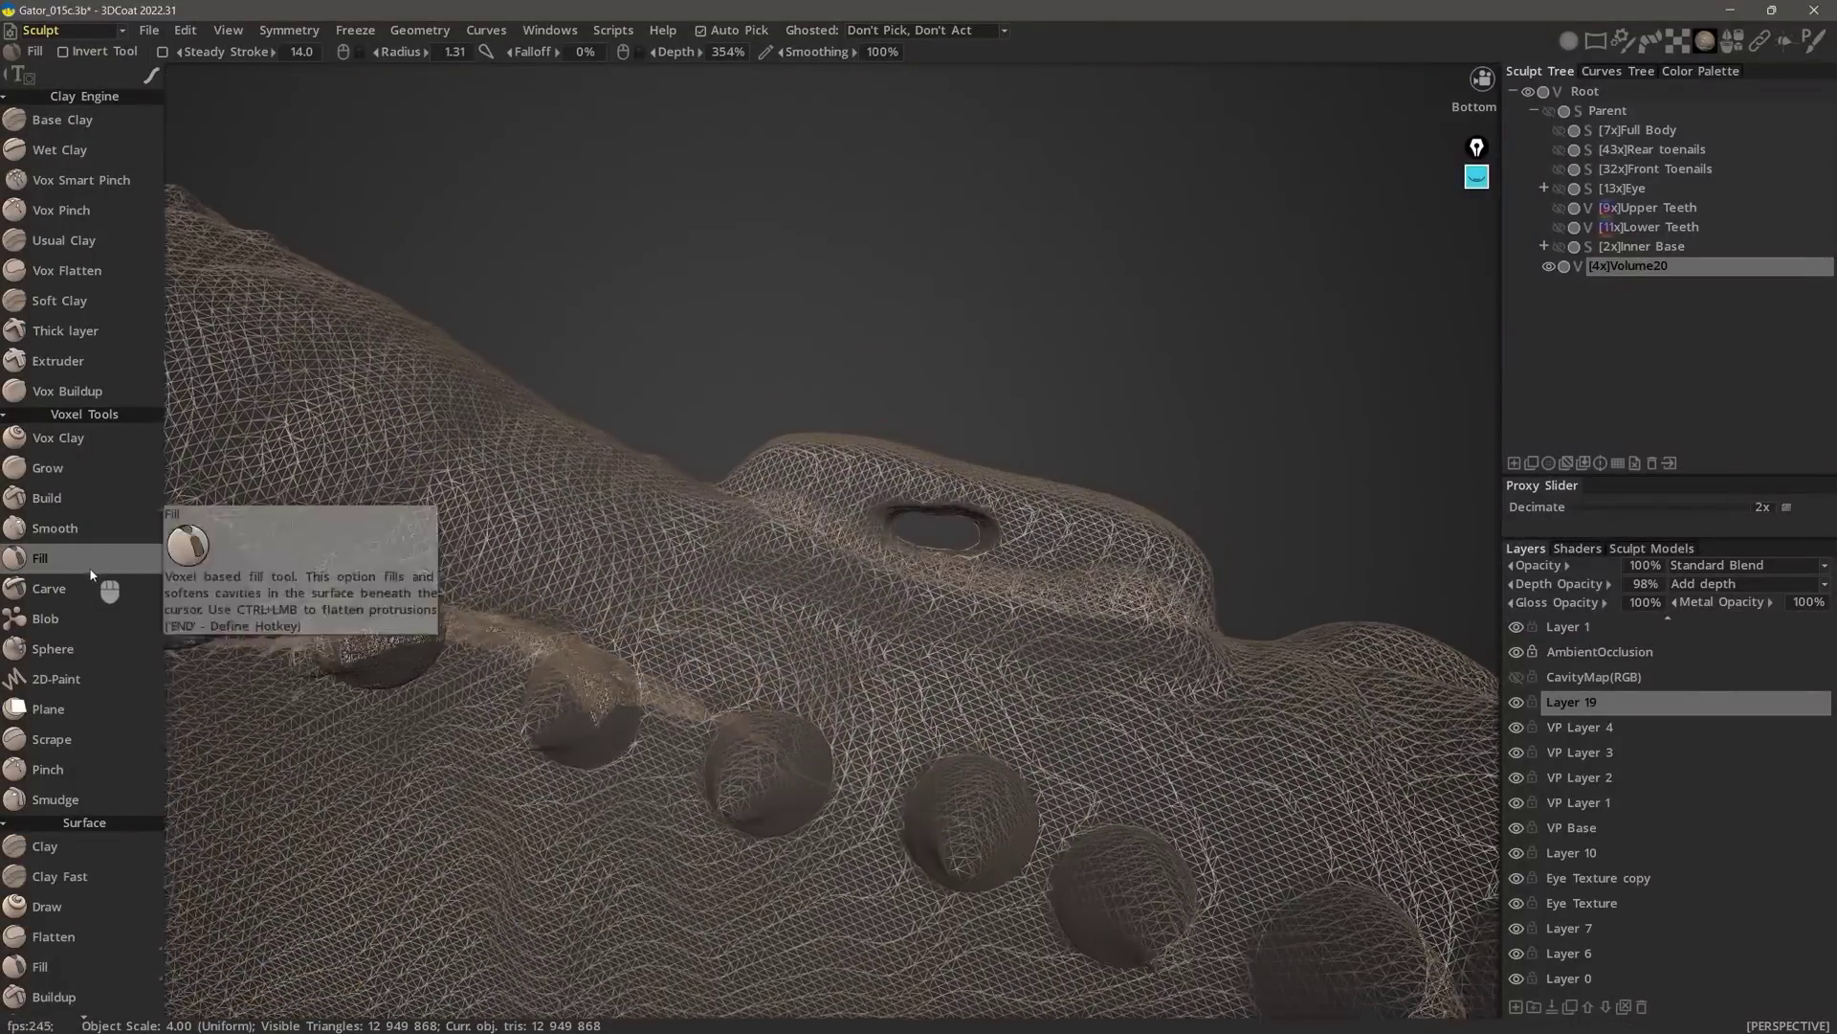
{"action": "right_click", "coordinate": [385, 43]}
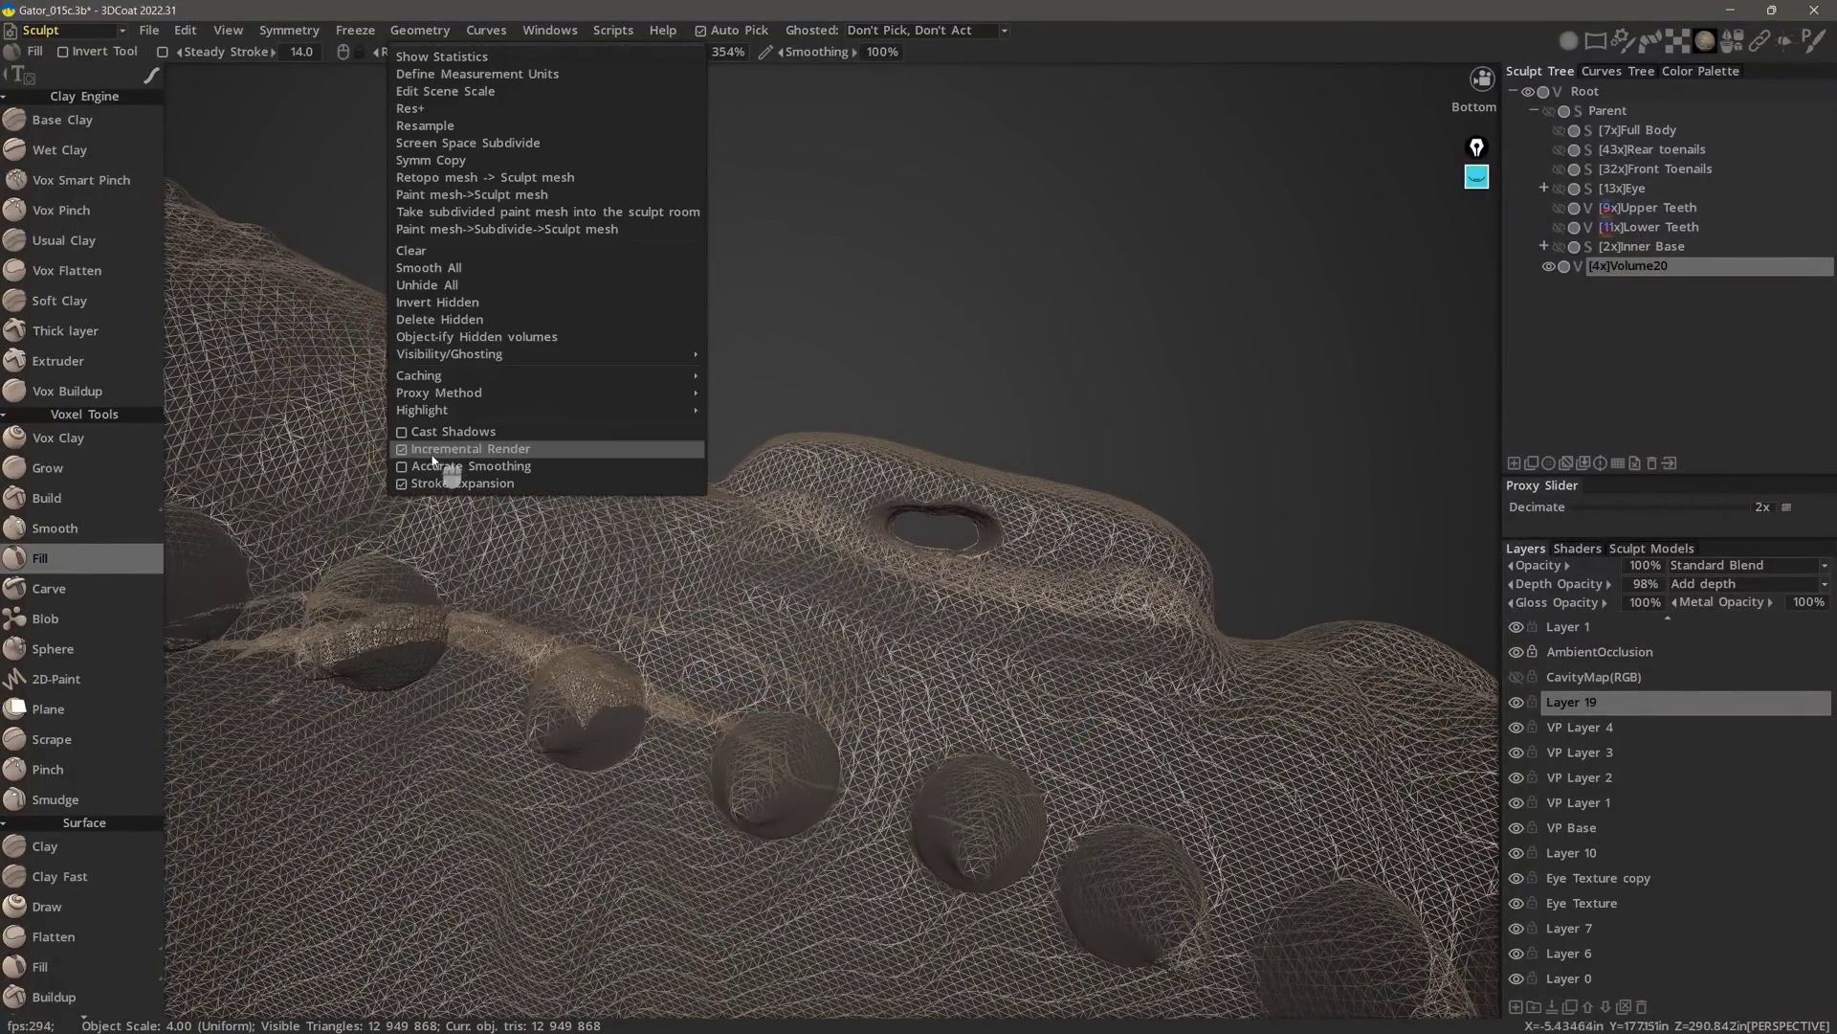
{"action": "left_click", "coordinate": [472, 443]}
{"action": "left_click_drag", "start_coordinate": [841, 541], "coordinate": [871, 517]}
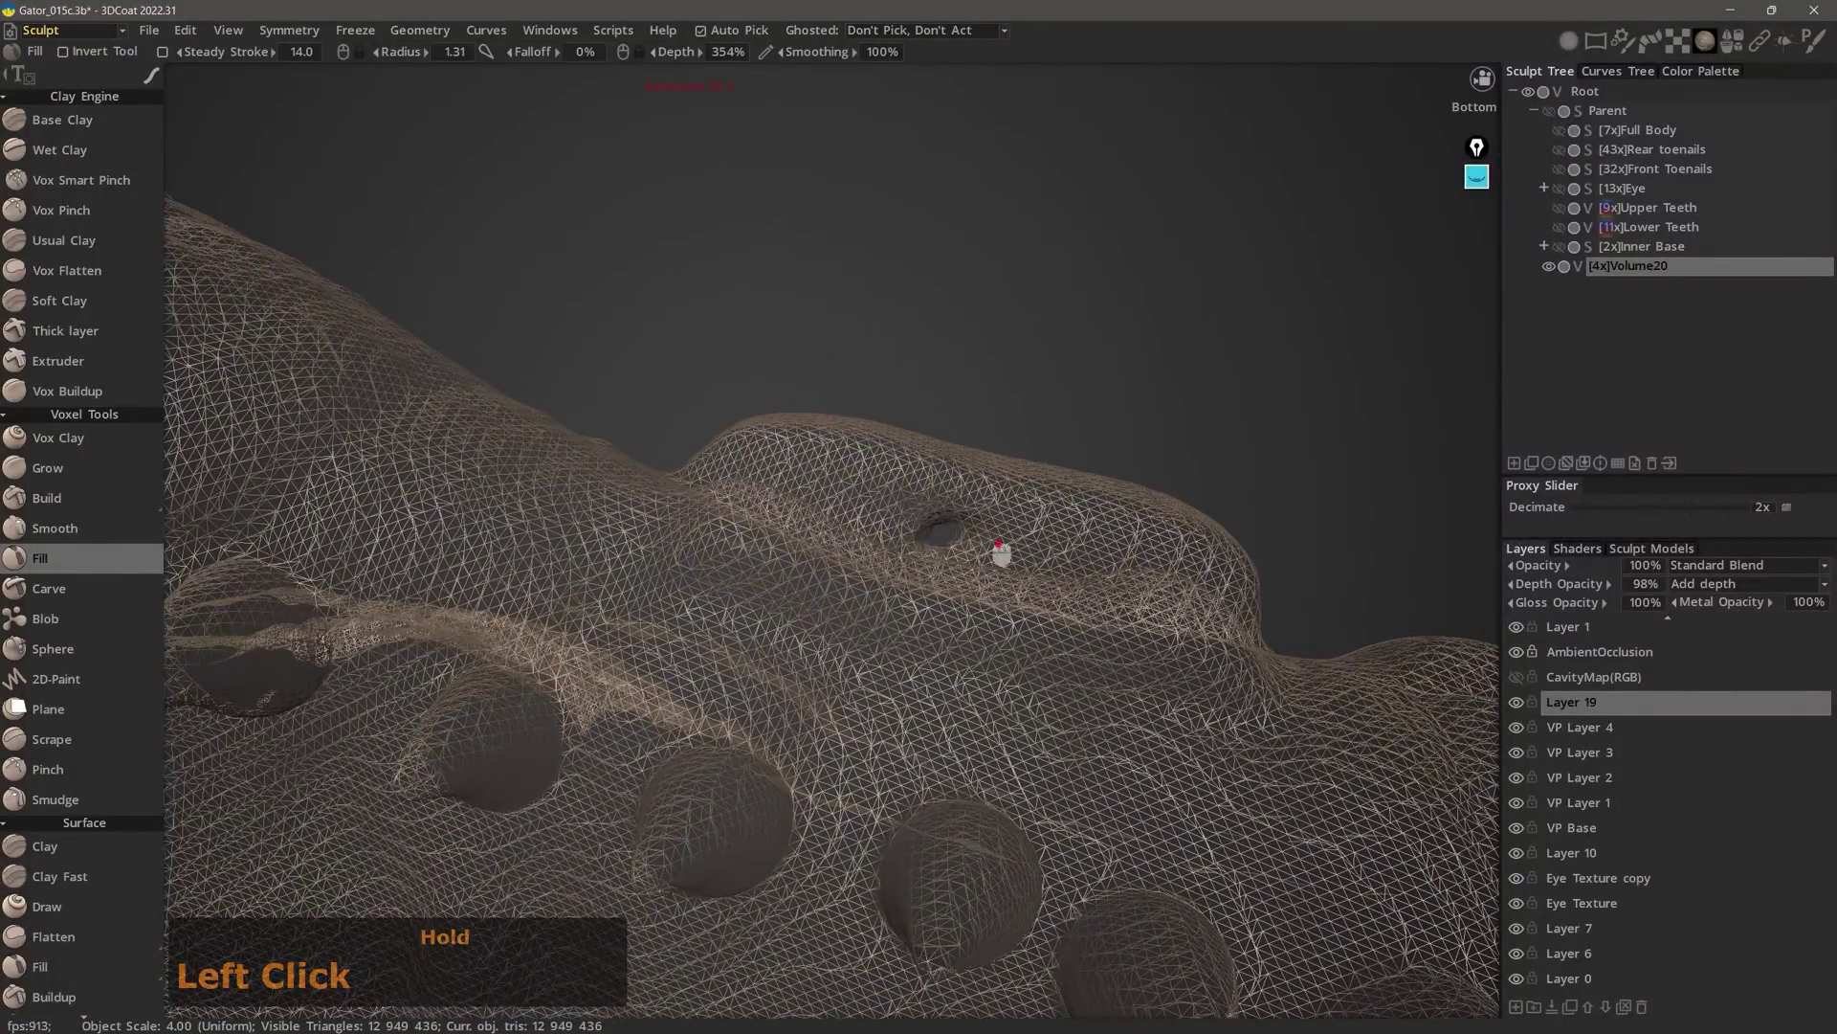
{"action": "left_click", "coordinate": [40, 967]}
{"action": "scroll", "coordinate": [143, 626], "scroll_direction": "down", "scroll_amount": 3}
{"action": "right_click_drag", "start_coordinate": [727, 450], "coordinate": [881, 397]}
{"action": "mouse_move", "coordinate": [881, 397]}
{"action": "left_mouse_down"}
{"action": "mouse_move", "coordinate": [853, 510]}
{"action": "mouse_move", "coordinate": [916, 539]}
{"action": "left_mouse_up"}
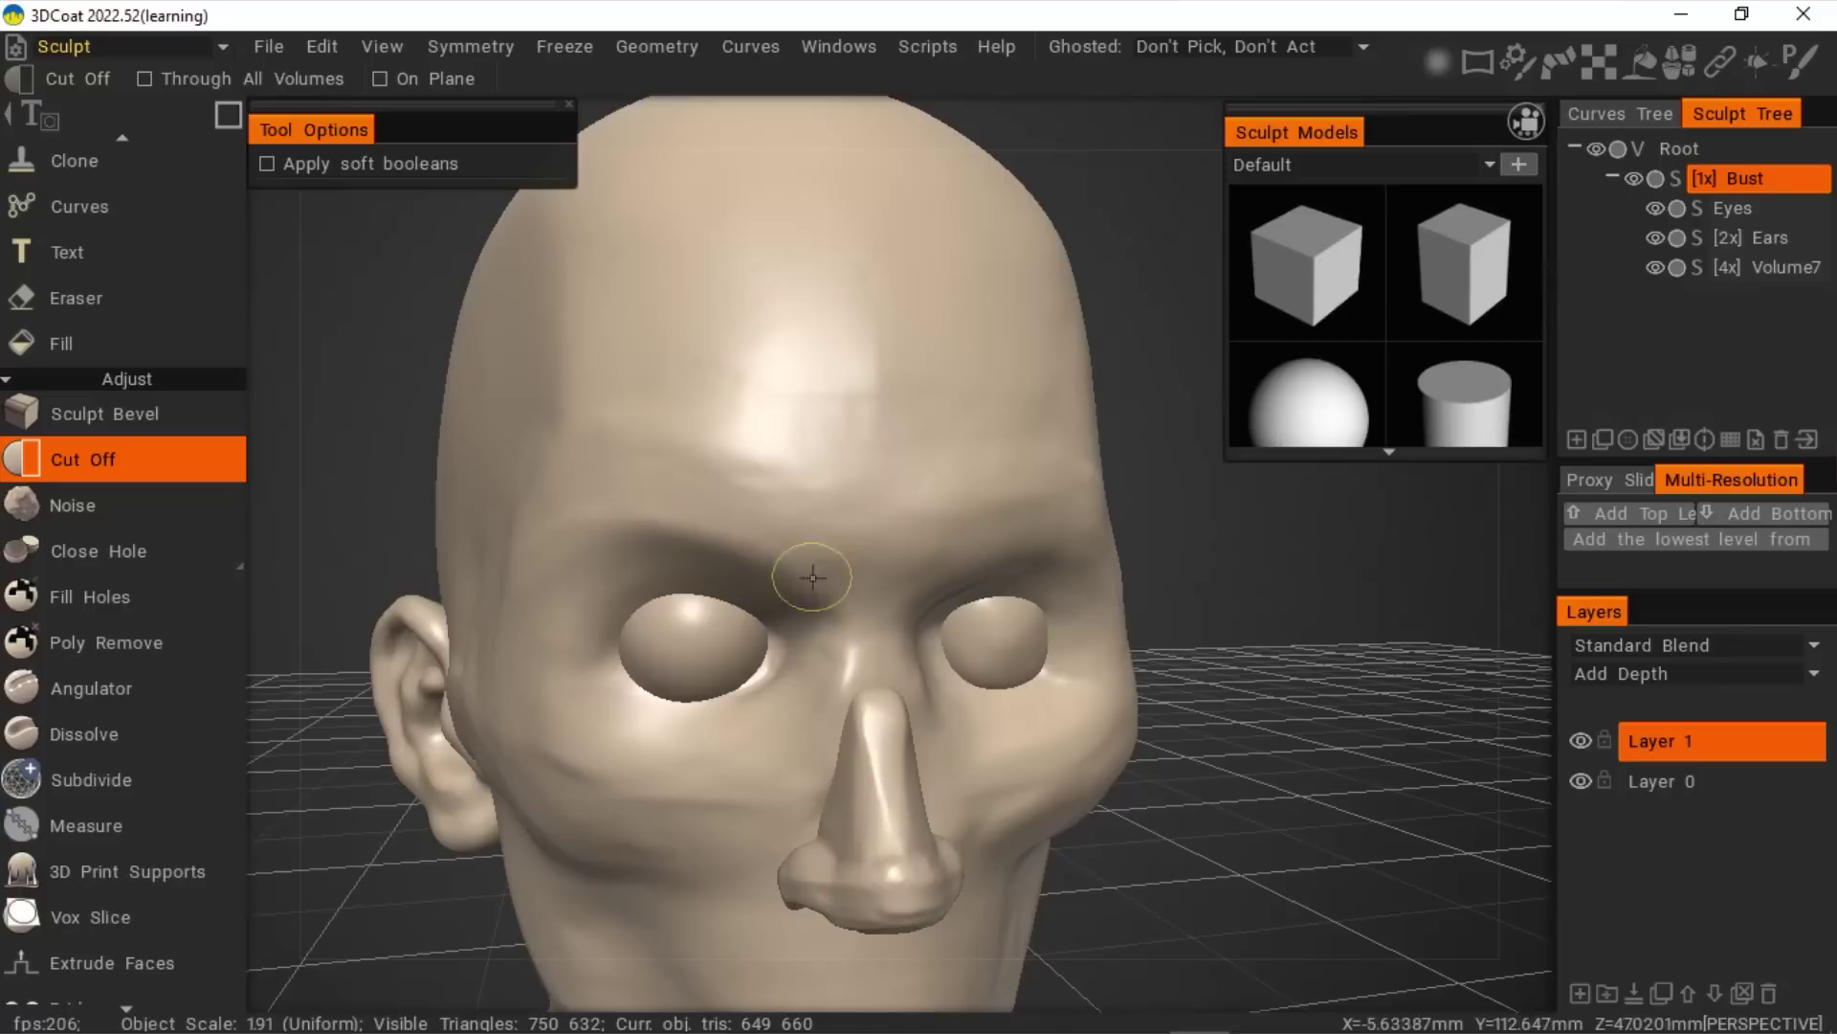
- Cut rectangular notches from the bust's forehead and the upper-right part of the skull
{"action": "right_click_drag", "start_coordinate": [1020, 739], "coordinate": [1062, 402]}
{"action": "left_click_drag", "start_coordinate": [1062, 402], "coordinate": [823, 550]}
{"action": "right_click_drag", "start_coordinate": [823, 550], "coordinate": [765, 430]}
{"action": "left_click_drag", "start_coordinate": [1108, 196], "coordinate": [709, 459]}
{"action": "right_click_drag", "start_coordinate": [708, 459], "coordinate": [947, 464]}
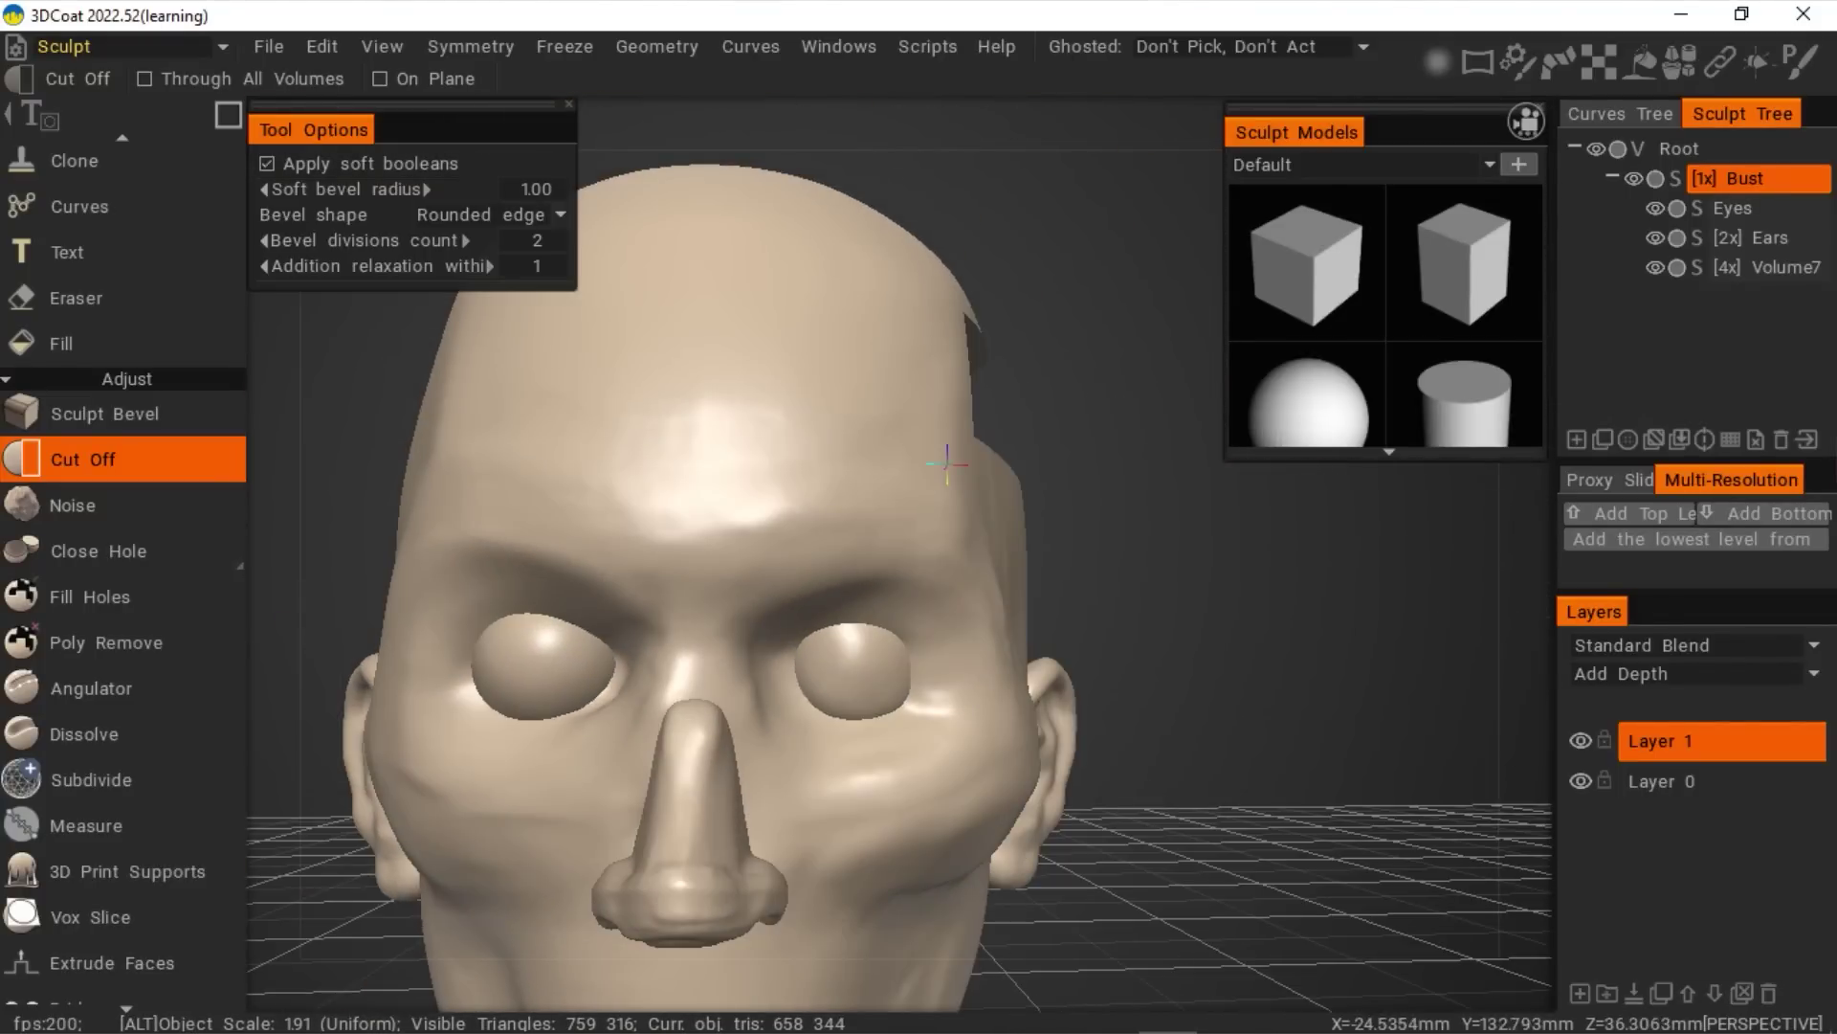
{"action": "left_click_drag", "start_coordinate": [946, 464], "coordinate": [689, 502]}
- Cut a slot through the top of the skull and orbit to inspect the result
{"action": "right_click_drag", "start_coordinate": [690, 502], "coordinate": [919, 545]}
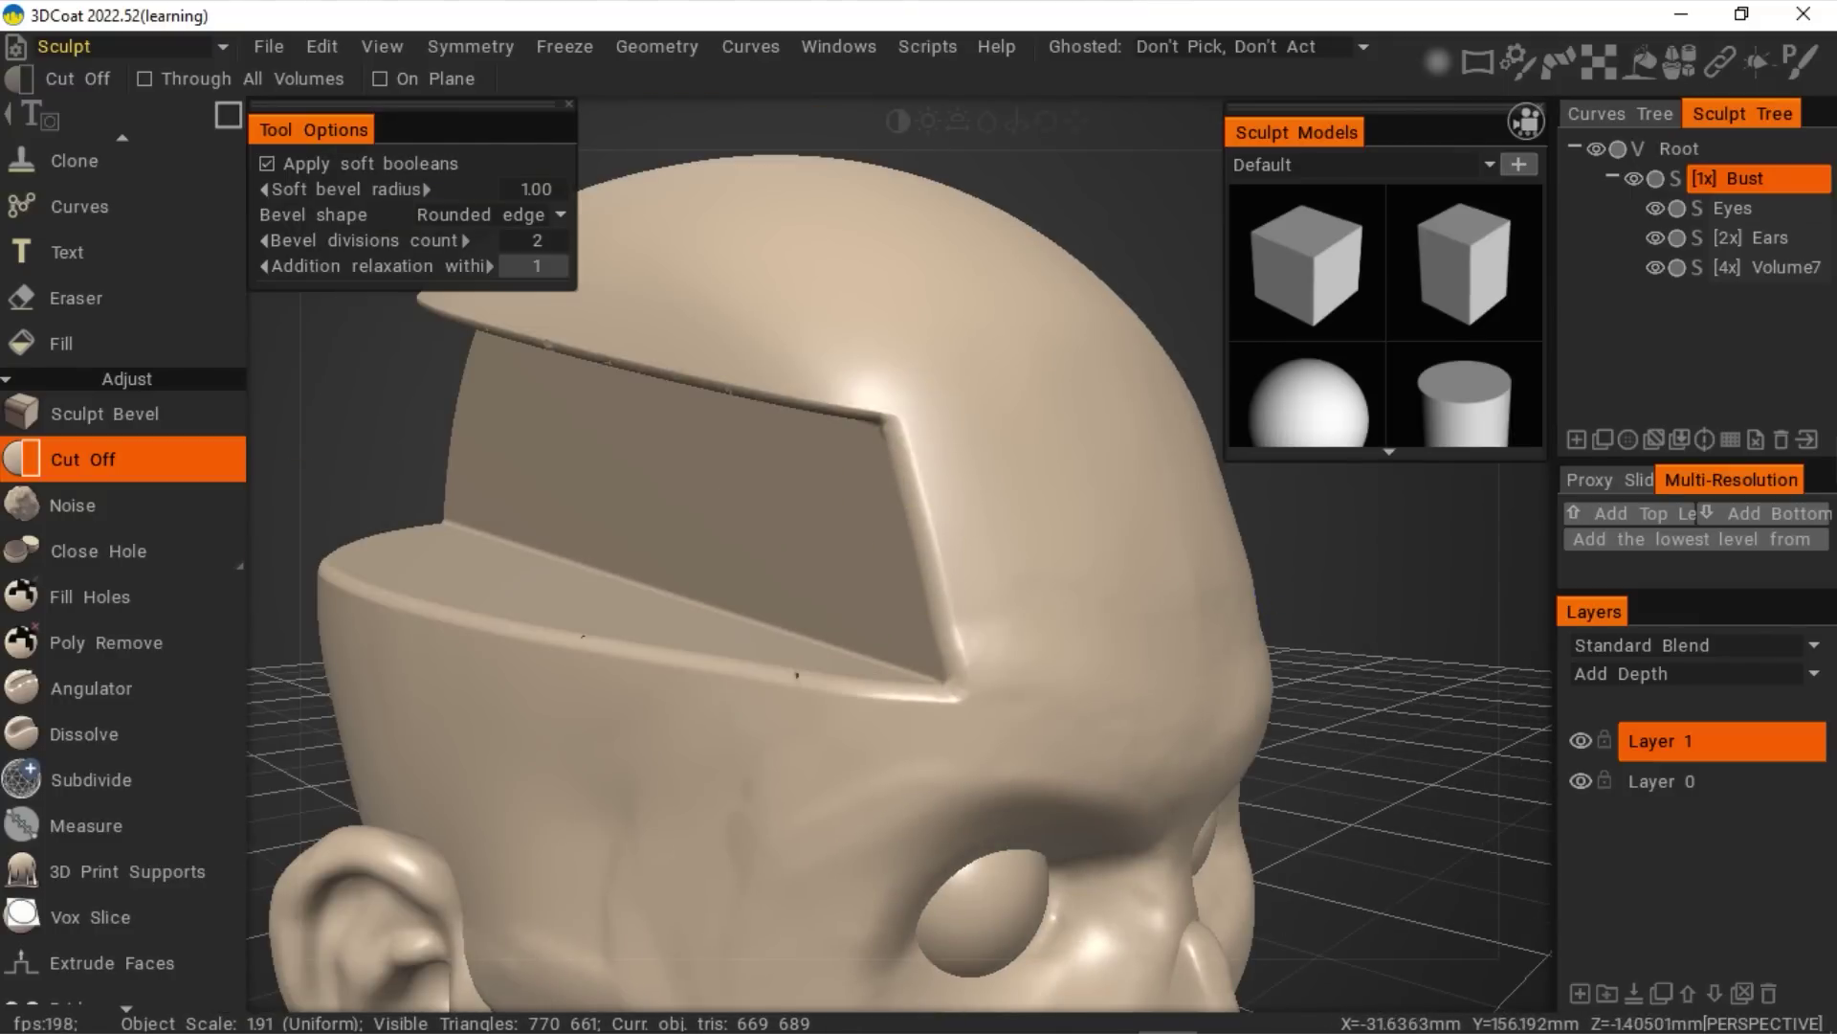
{"action": "right_click_drag", "start_coordinate": [919, 546], "coordinate": [861, 479]}
{"action": "left_click_drag", "start_coordinate": [765, 277], "coordinate": [852, 499]}
{"action": "right_click_drag", "start_coordinate": [853, 499], "coordinate": [500, 299]}
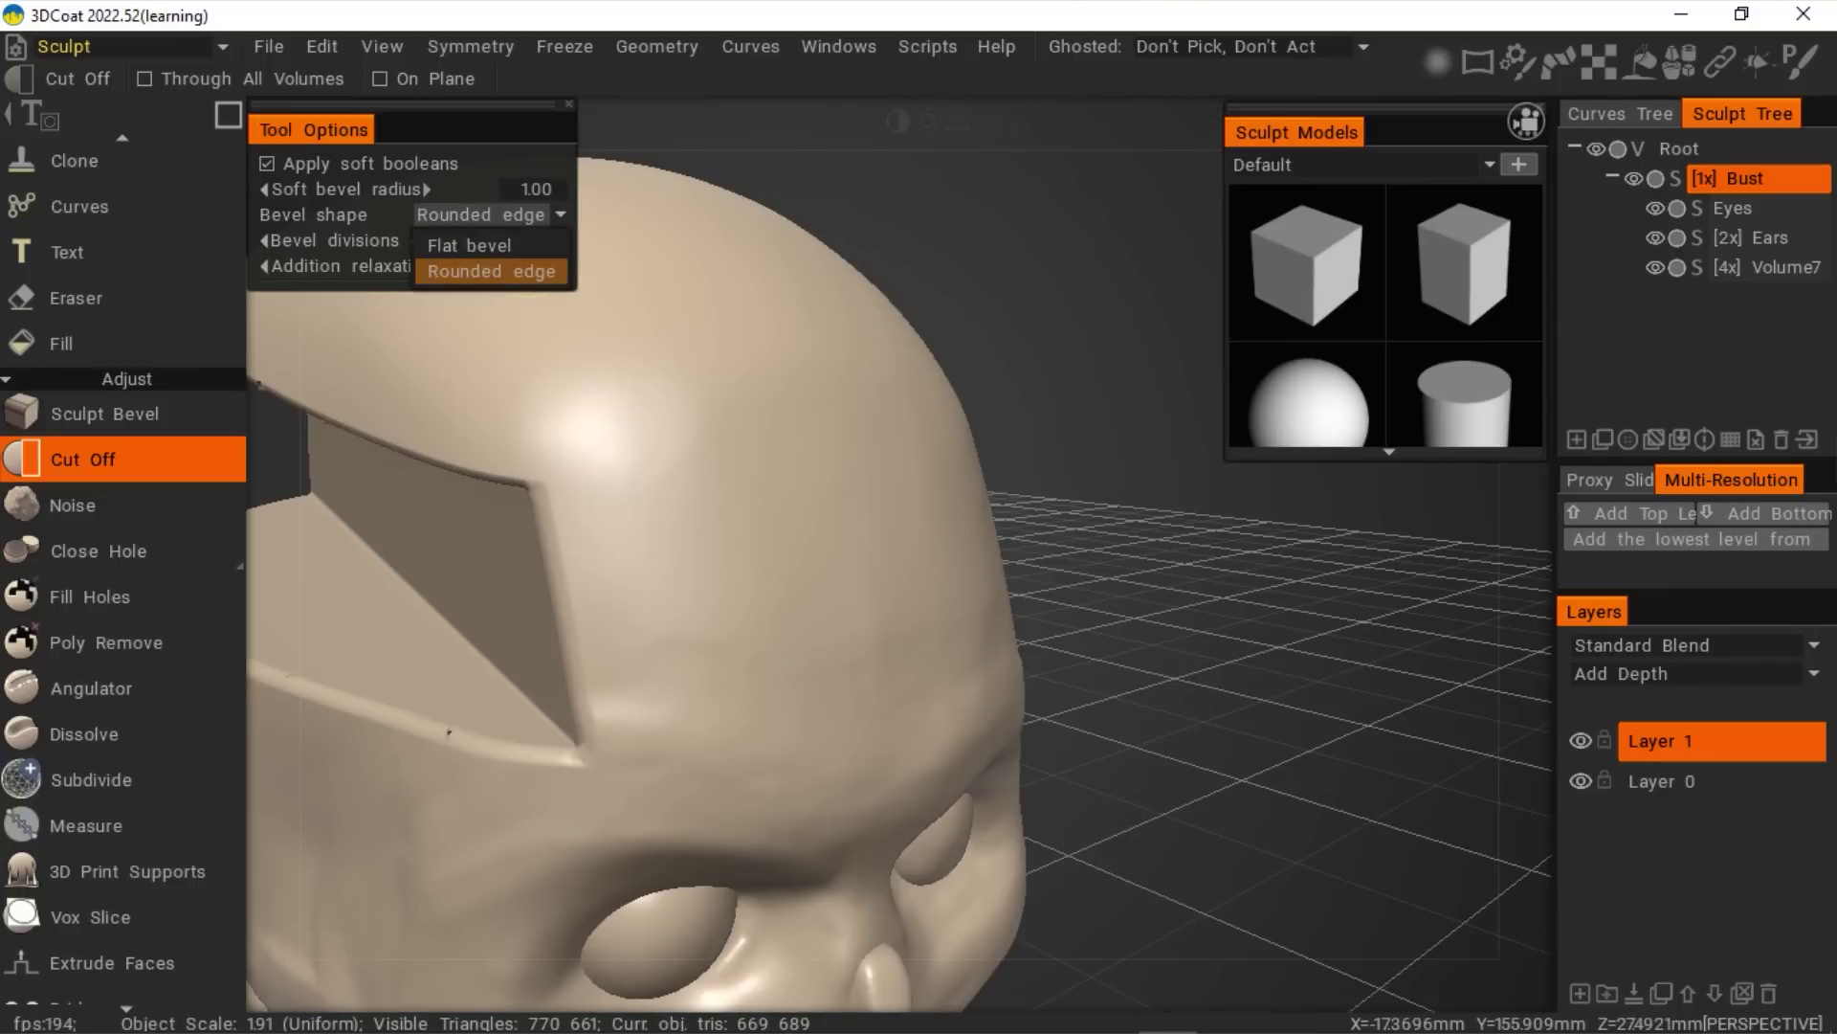
{"action": "mouse_move", "coordinate": [483, 402]}
{"action": "right_mouse_down"}
{"action": "mouse_move", "coordinate": [431, 287]}
{"action": "mouse_move", "coordinate": [632, 574]}
{"action": "right_mouse_up"}
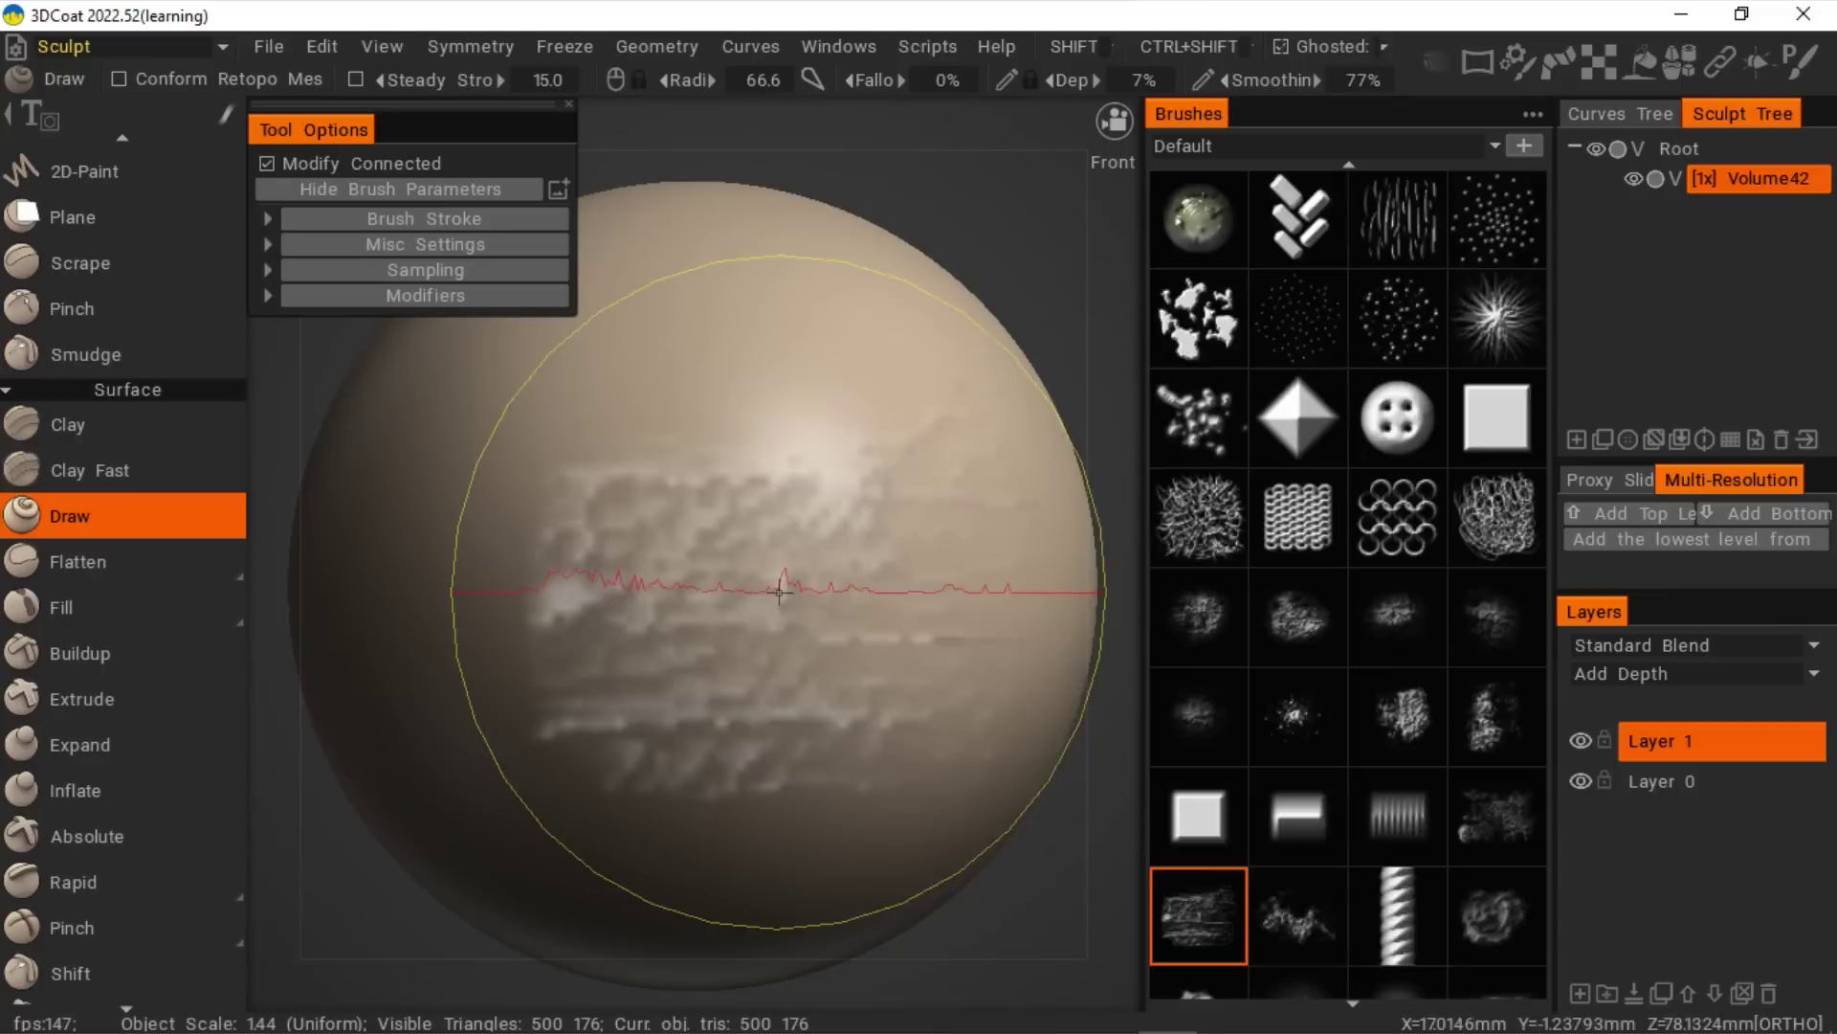
{"action": "right_click_drag", "start_coordinate": [721, 479], "coordinate": [917, 725]}
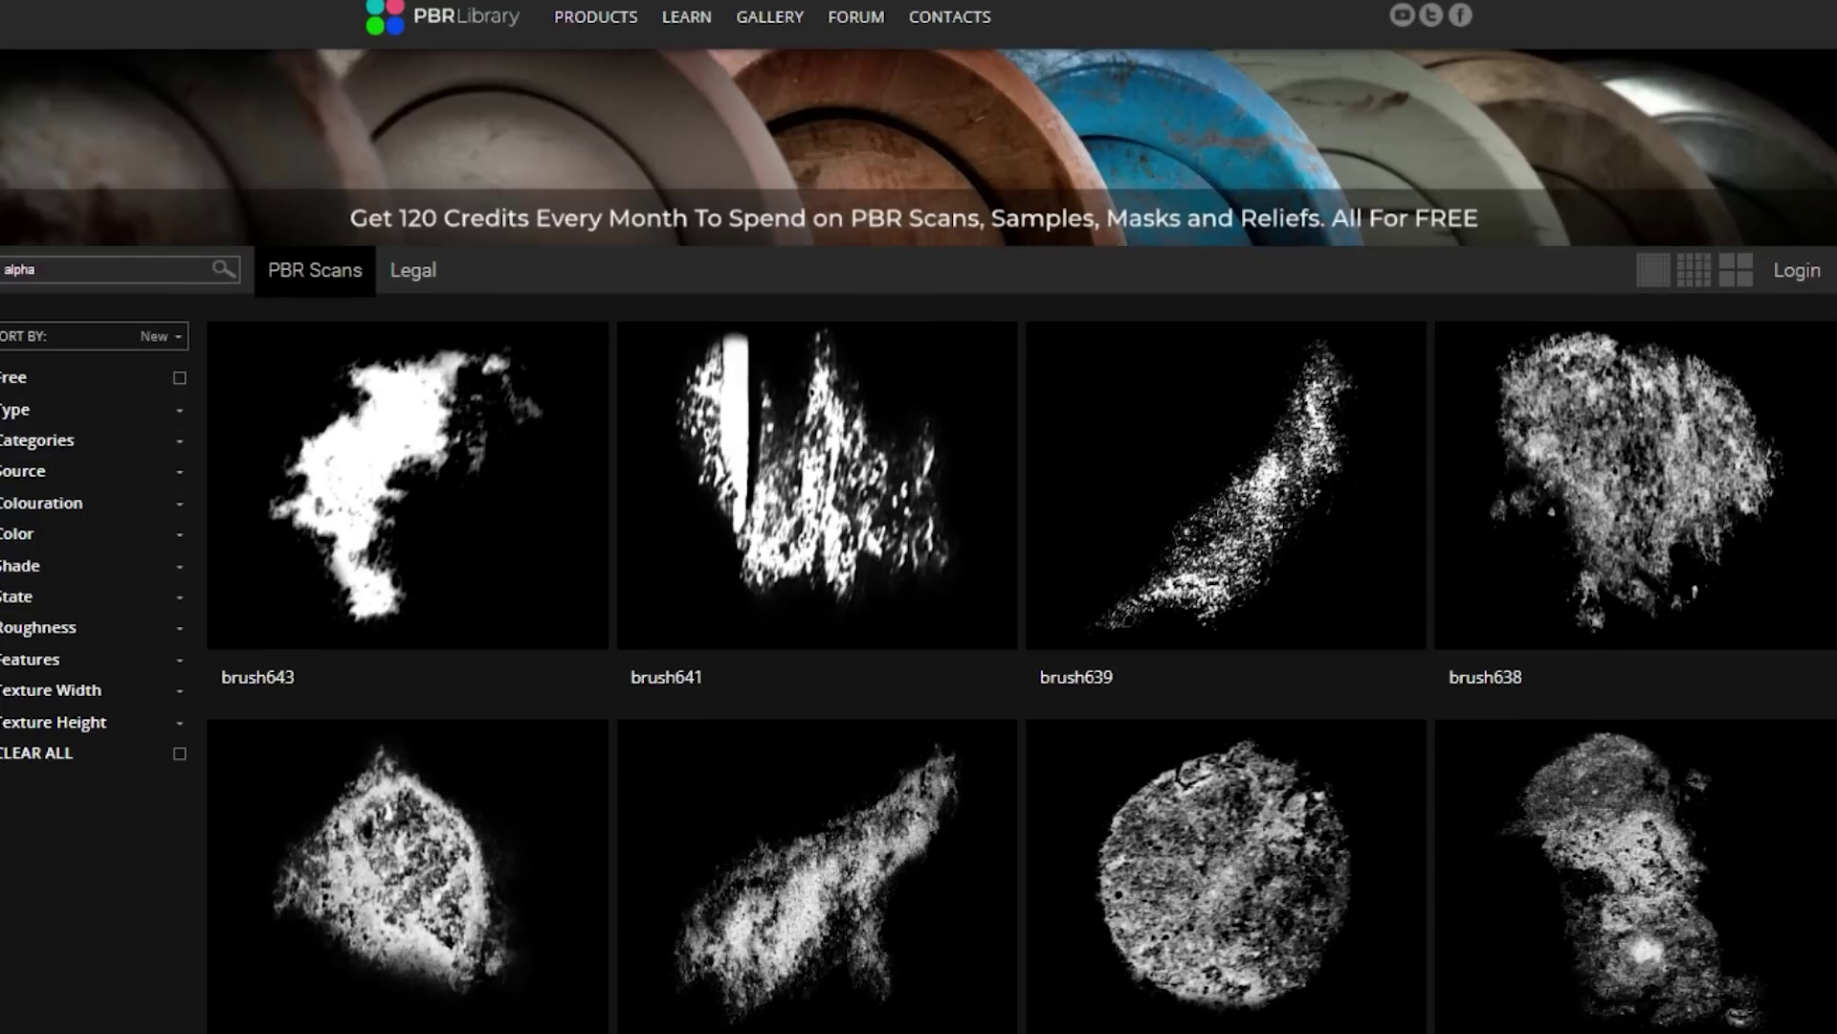
- Scroll further down the PBR Library alpha search results to see more free brush scans
{"action": "scroll", "coordinate": [1022, 517], "scroll_direction": "down", "scroll_amount": 20}
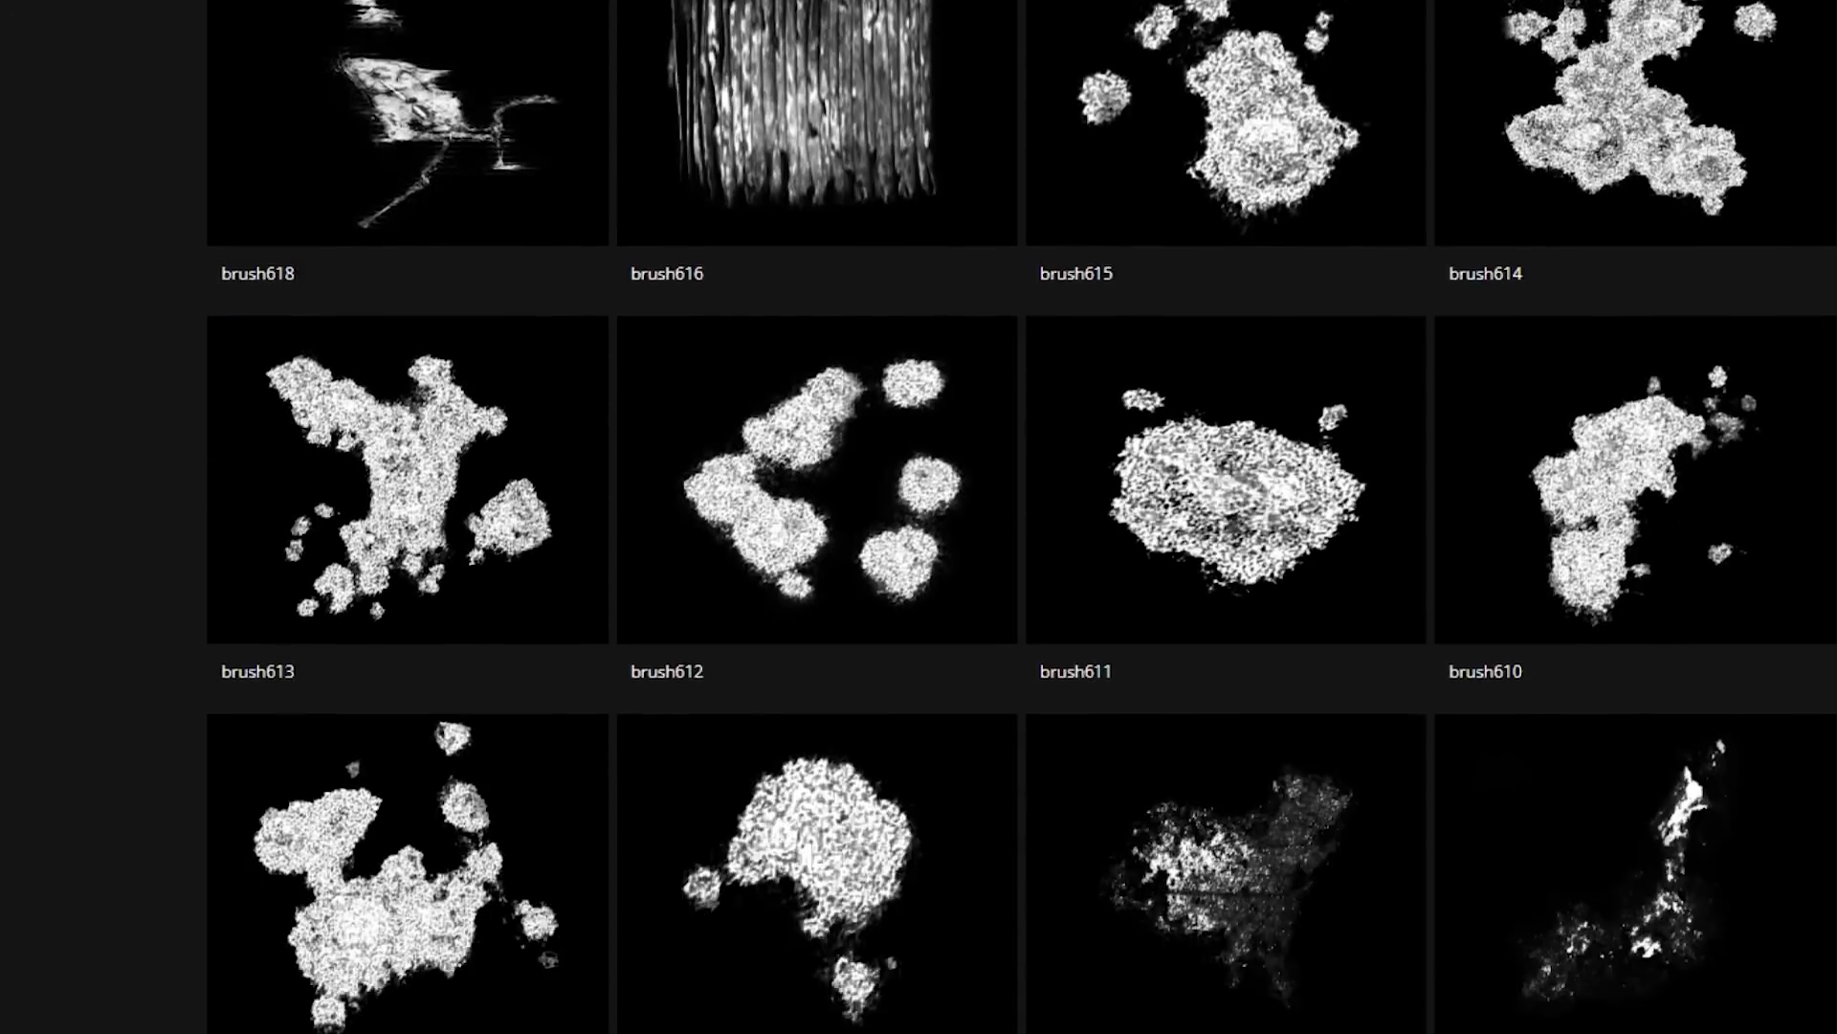
{"action": "scroll", "coordinate": [1022, 517], "scroll_direction": "down", "scroll_amount": 18}
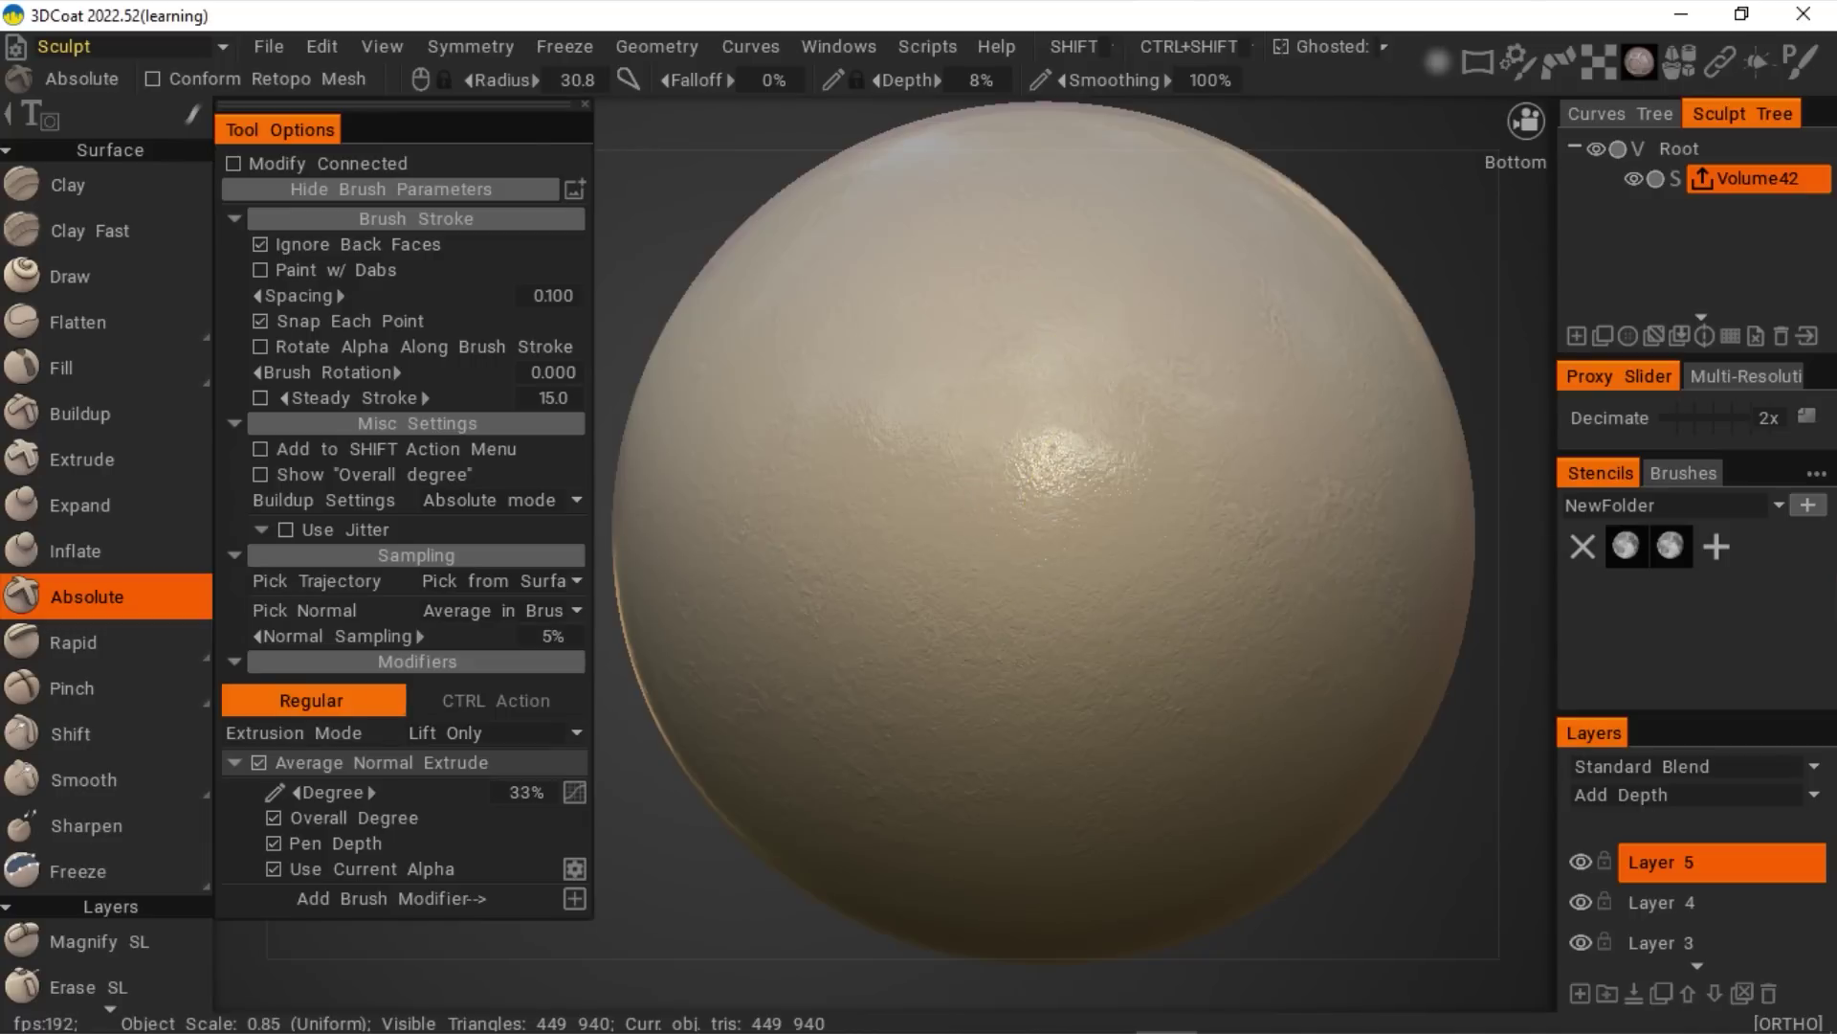
- Project the moon-shaped stencil, the second Stencils thumbnail, over the sphere
{"action": "left_click", "coordinate": [1669, 546]}
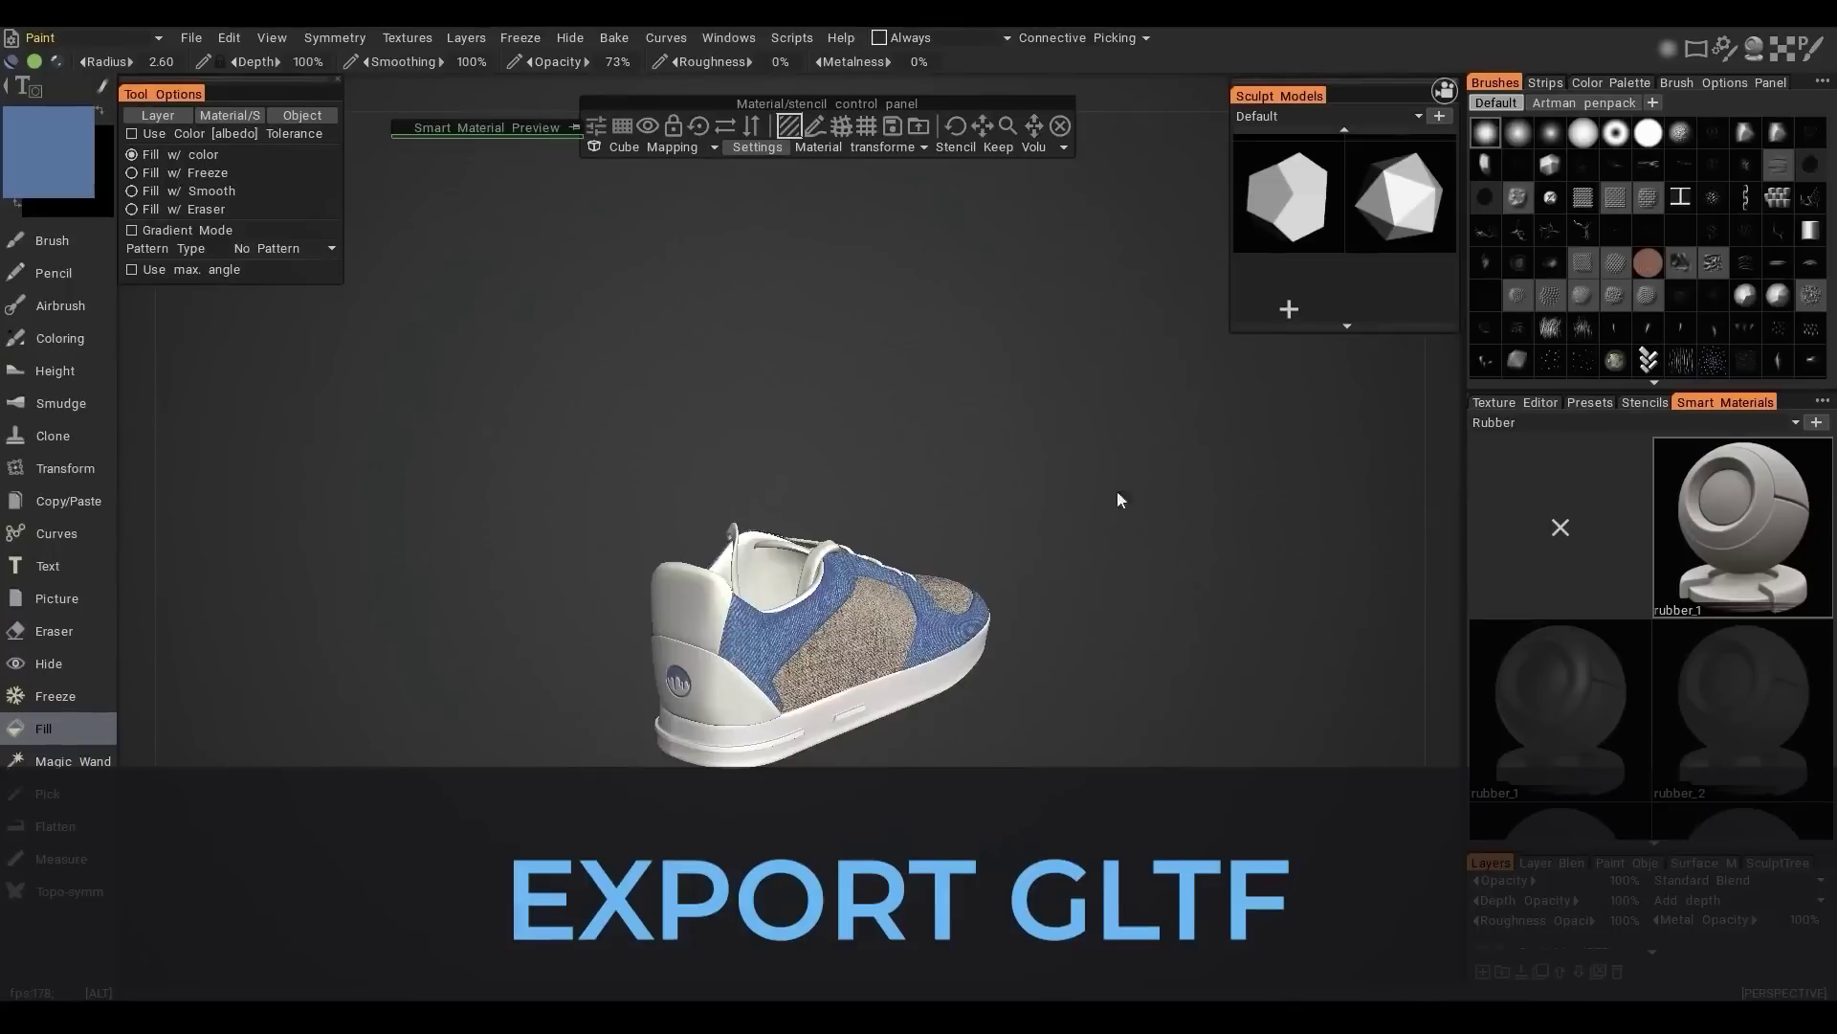
- Start Export Objects & Textures for the shoe and set the output mesh type to gltf
{"action": "left_click", "coordinate": [192, 37]}
{"action": "left_click", "coordinate": [285, 281]}
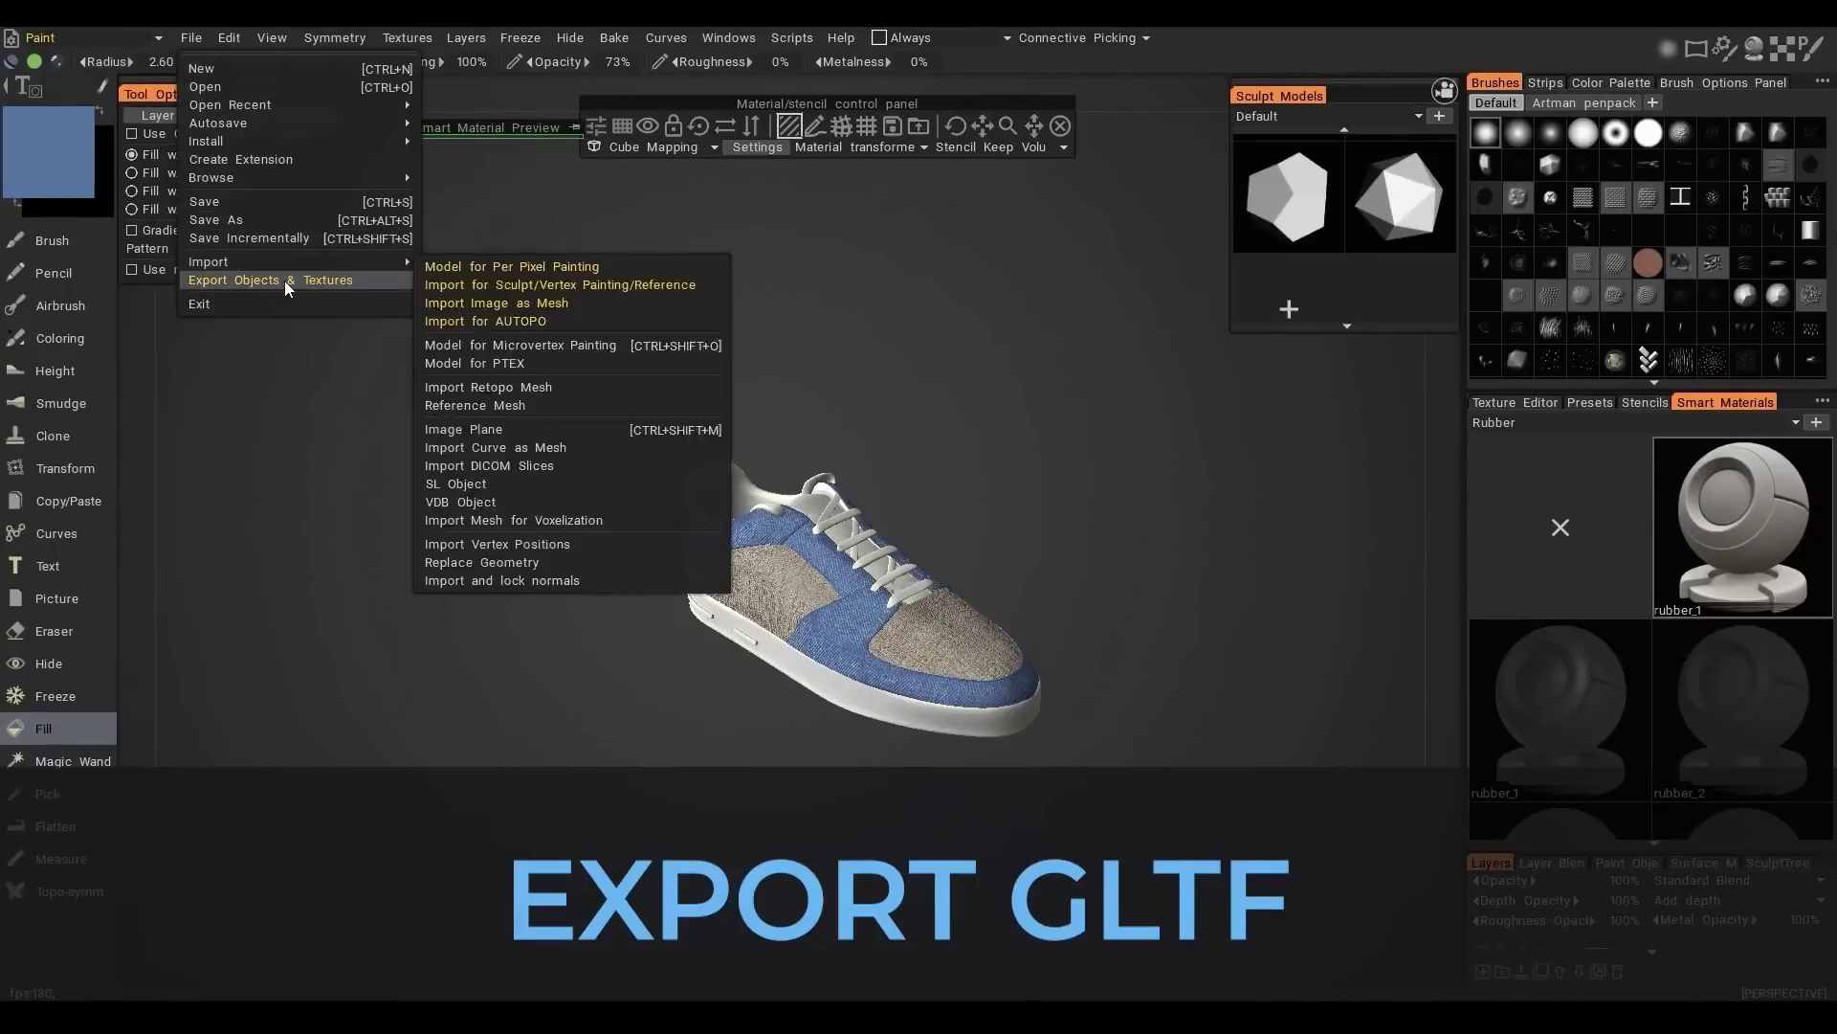
{"action": "left_click", "coordinate": [814, 182]}
{"action": "left_click", "coordinate": [293, 599]}
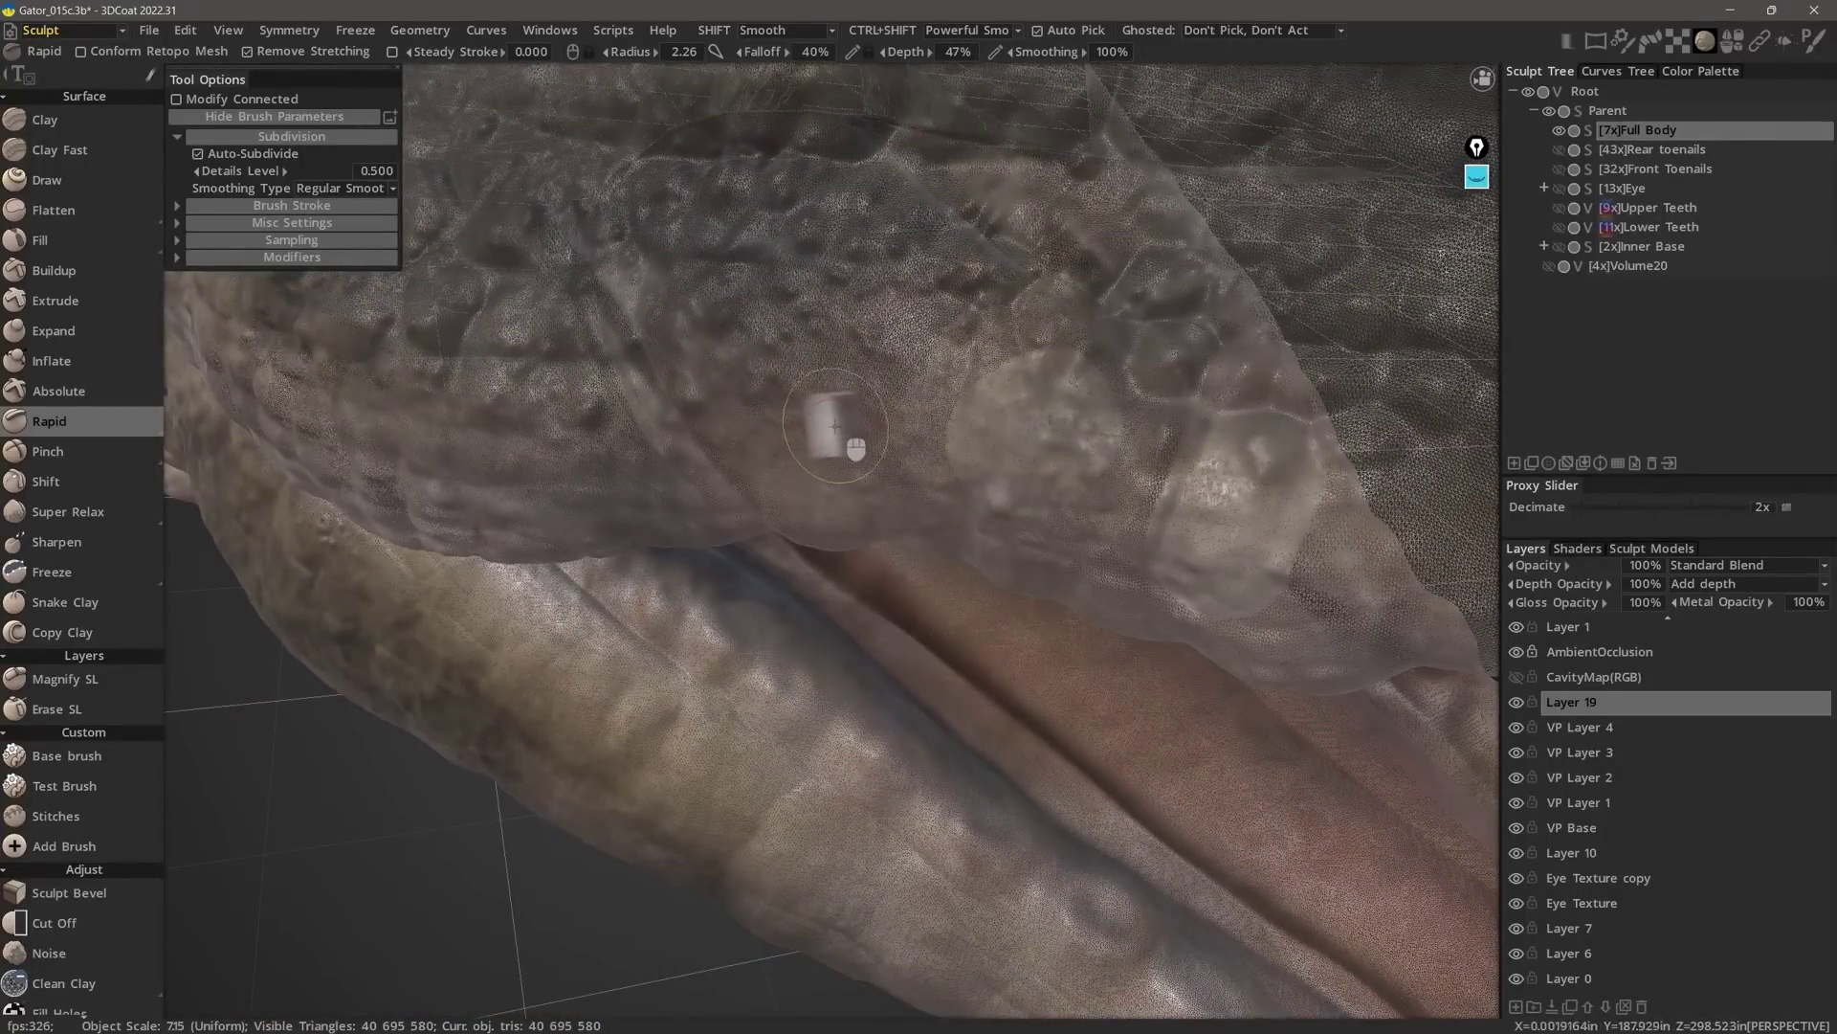
- Drop the sculpt brush depth from 47% to 0% while orbiting around the gator's jaw
{"action": "left_click_drag", "start_coordinate": [82, 862], "coordinate": [82, 565]}
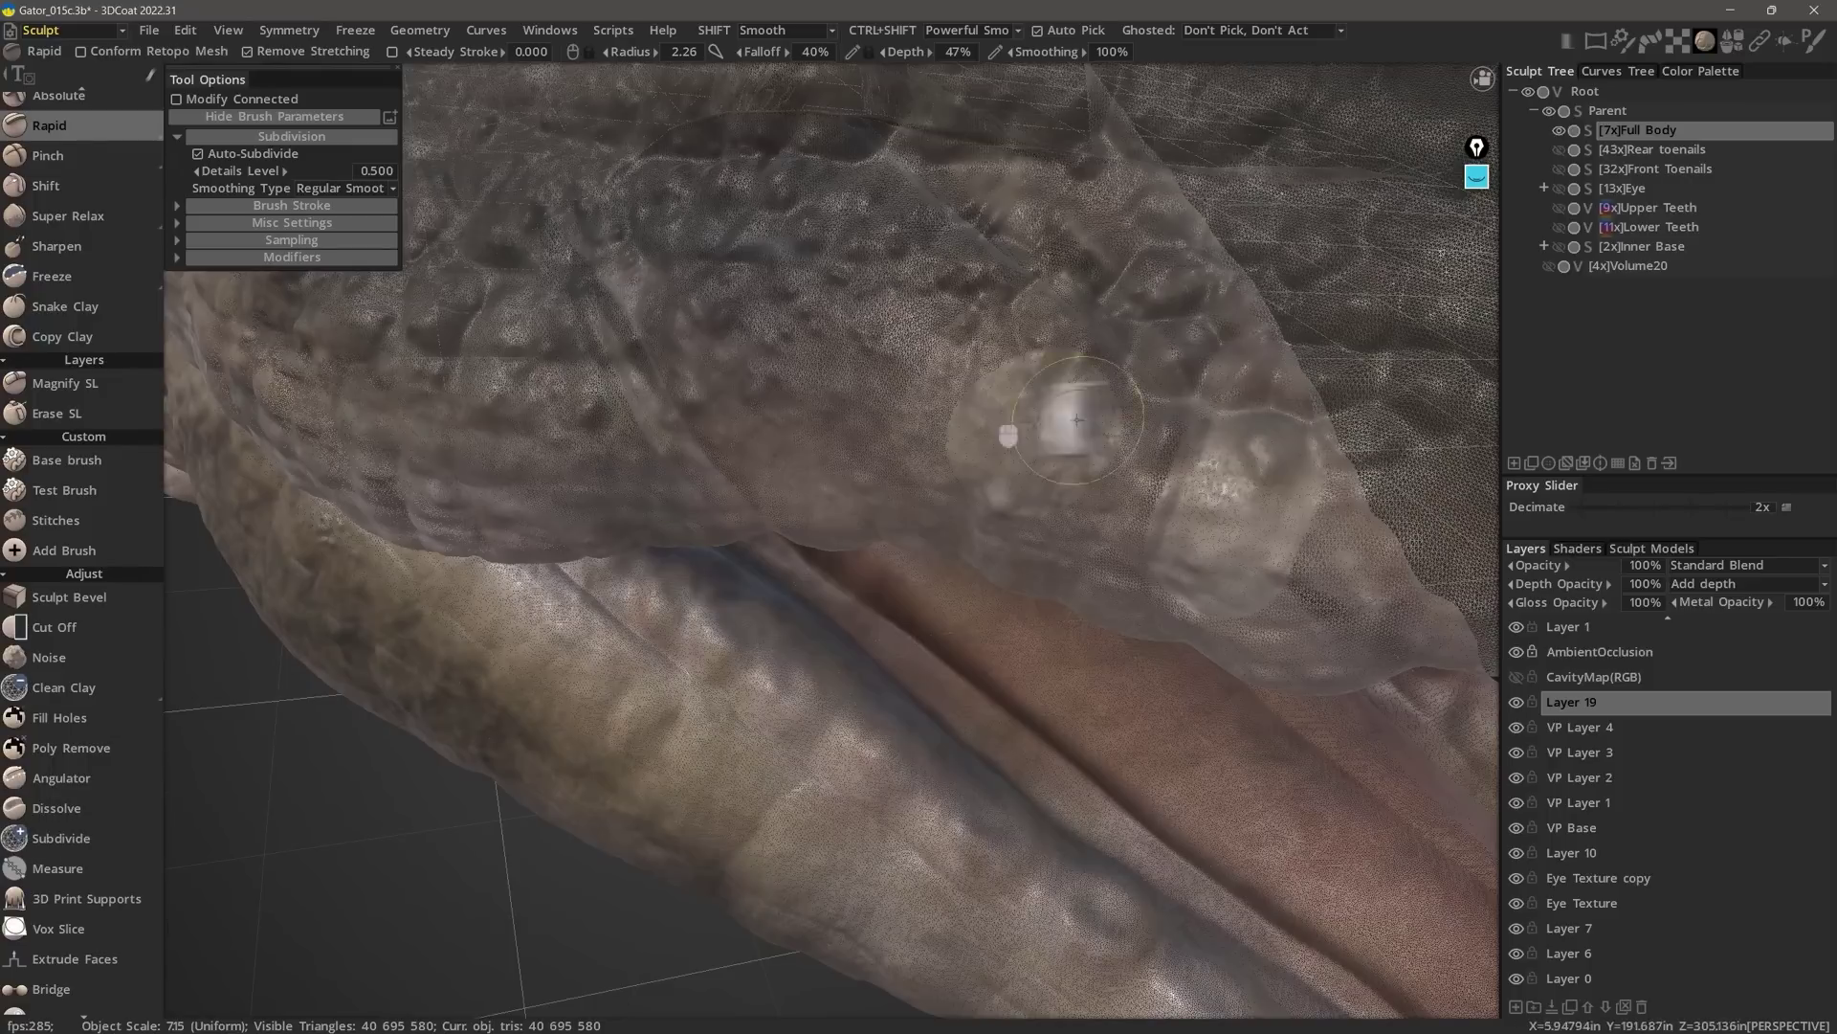
{"action": "left_click_drag", "start_coordinate": [1052, 541], "coordinate": [910, 389]}
{"action": "right_click_drag", "start_coordinate": [910, 390], "coordinate": [917, 431]}
{"action": "left_click_drag", "start_coordinate": [917, 430], "coordinate": [1335, 588]}
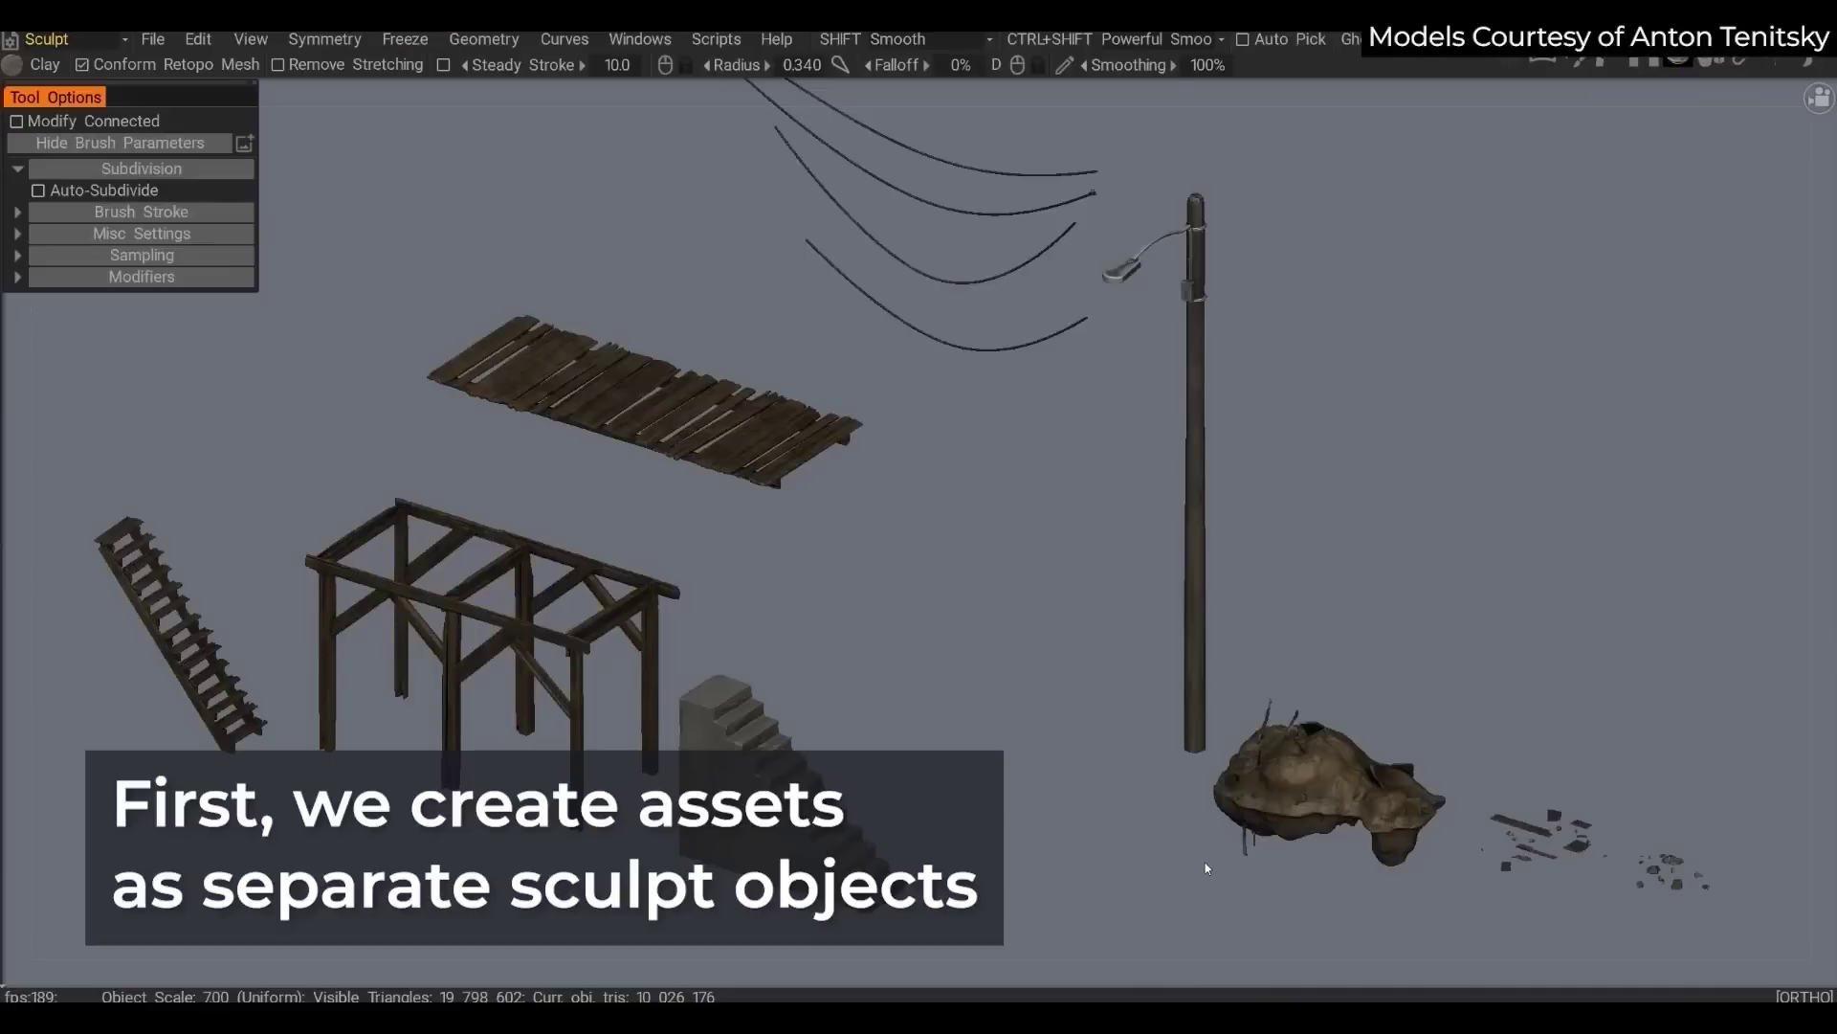
- Orbit around the street assets and make the building's Floor_Panel visible in the Sculpt Tree
{"action": "mouse_move", "coordinate": [1204, 869]}
{"action": "left_mouse_down"}
{"action": "mouse_move", "coordinate": [1185, 878]}
{"action": "mouse_move", "coordinate": [1204, 880]}
{"action": "mouse_move", "coordinate": [1175, 739]}
{"action": "mouse_move", "coordinate": [1187, 836]}
{"action": "left_mouse_up"}
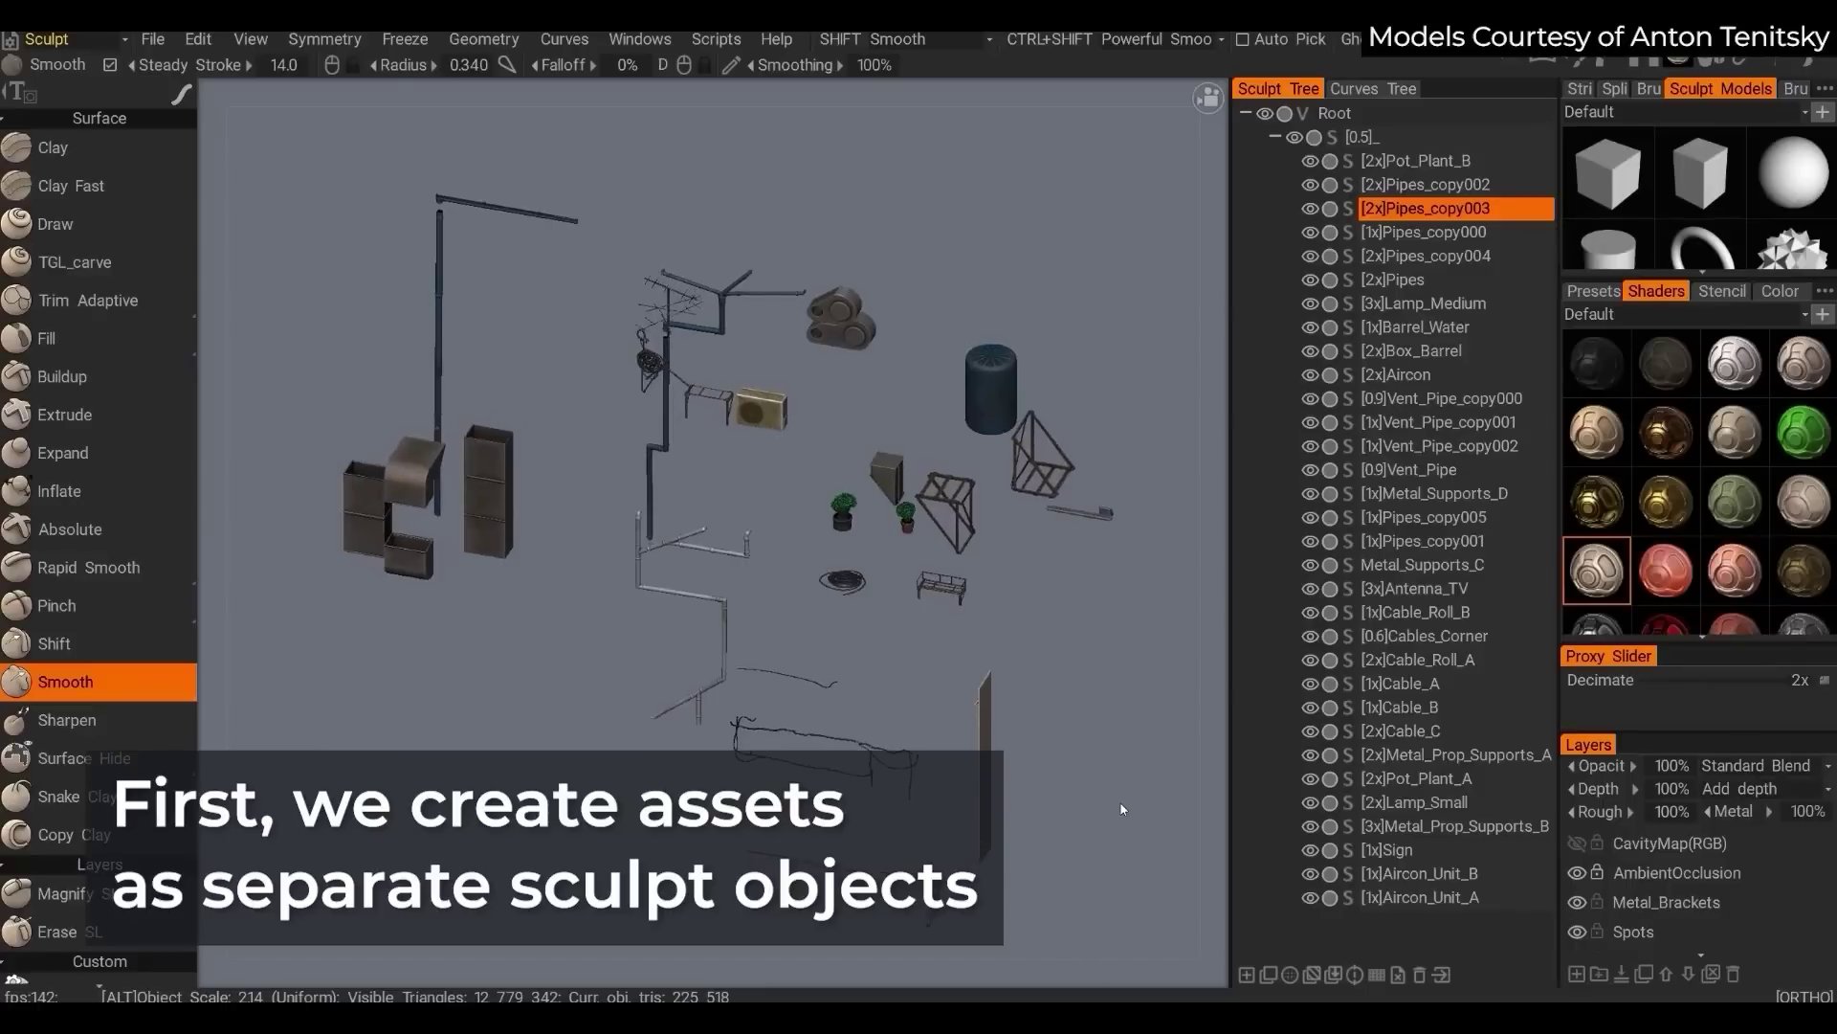
{"action": "left_click_drag", "start_coordinate": [1135, 810], "coordinate": [727, 838]}
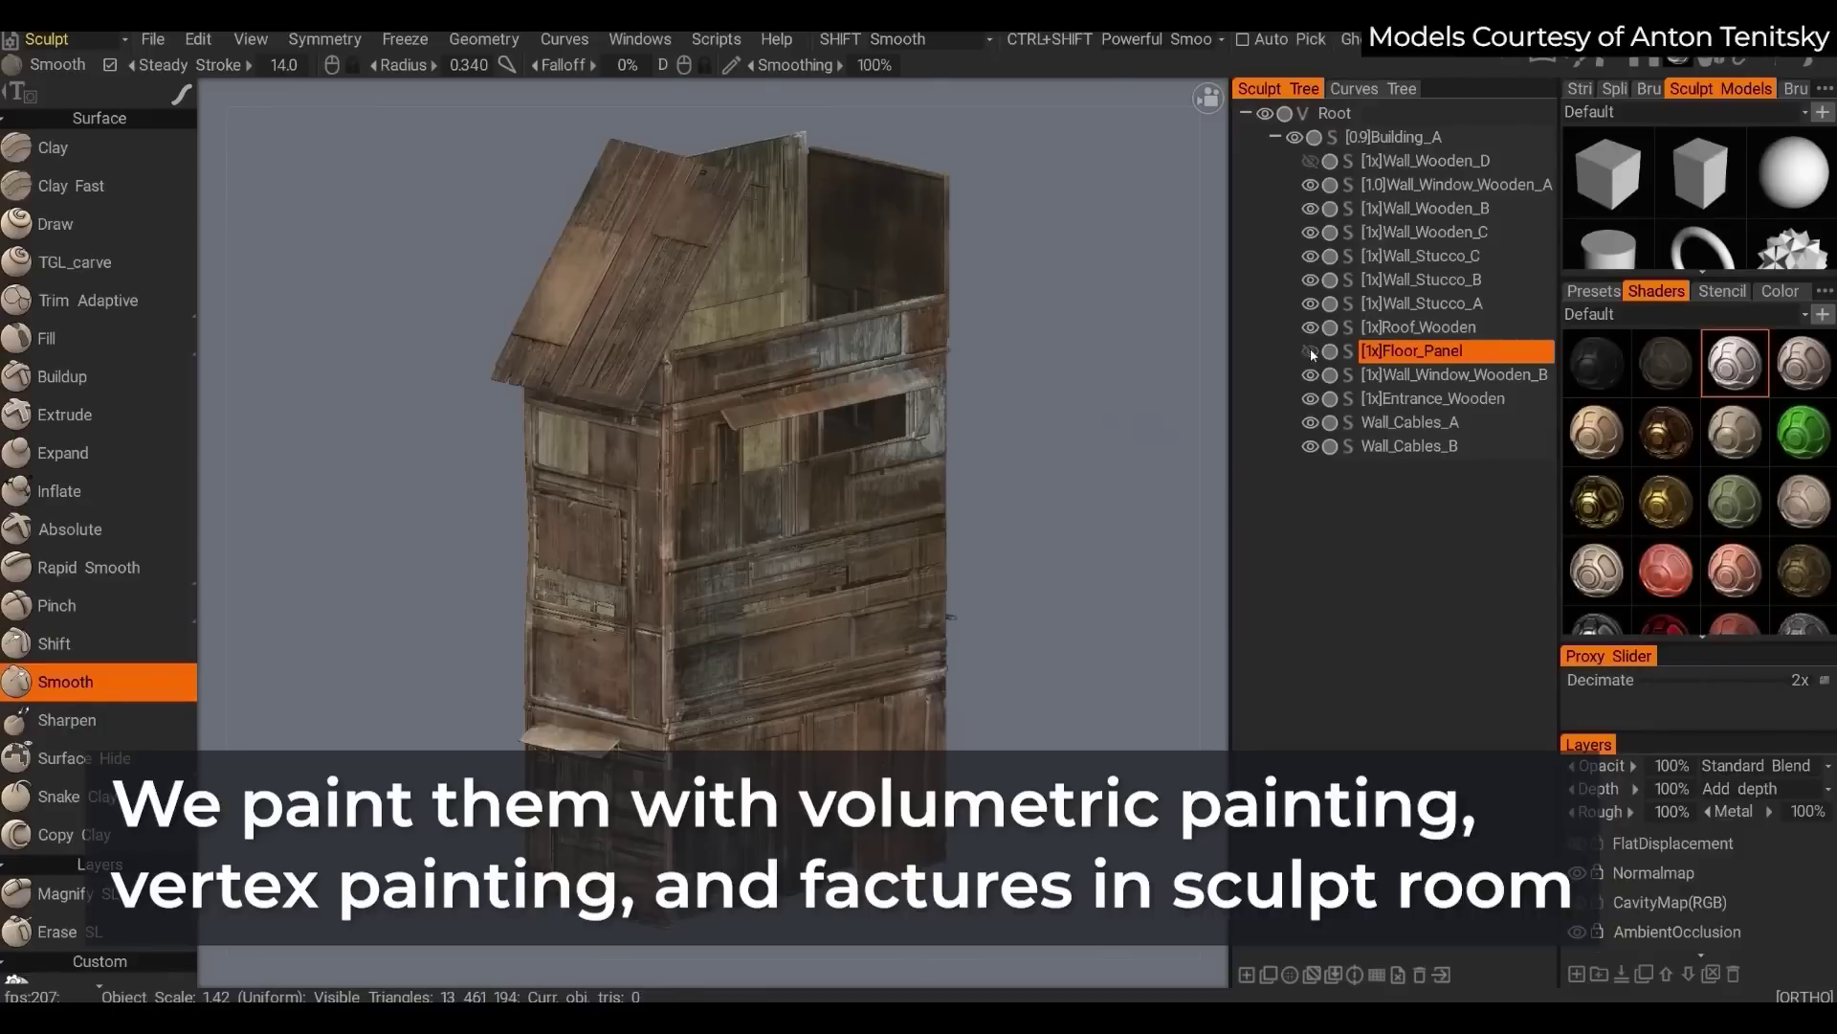
{"action": "left_click", "coordinate": [1311, 351]}
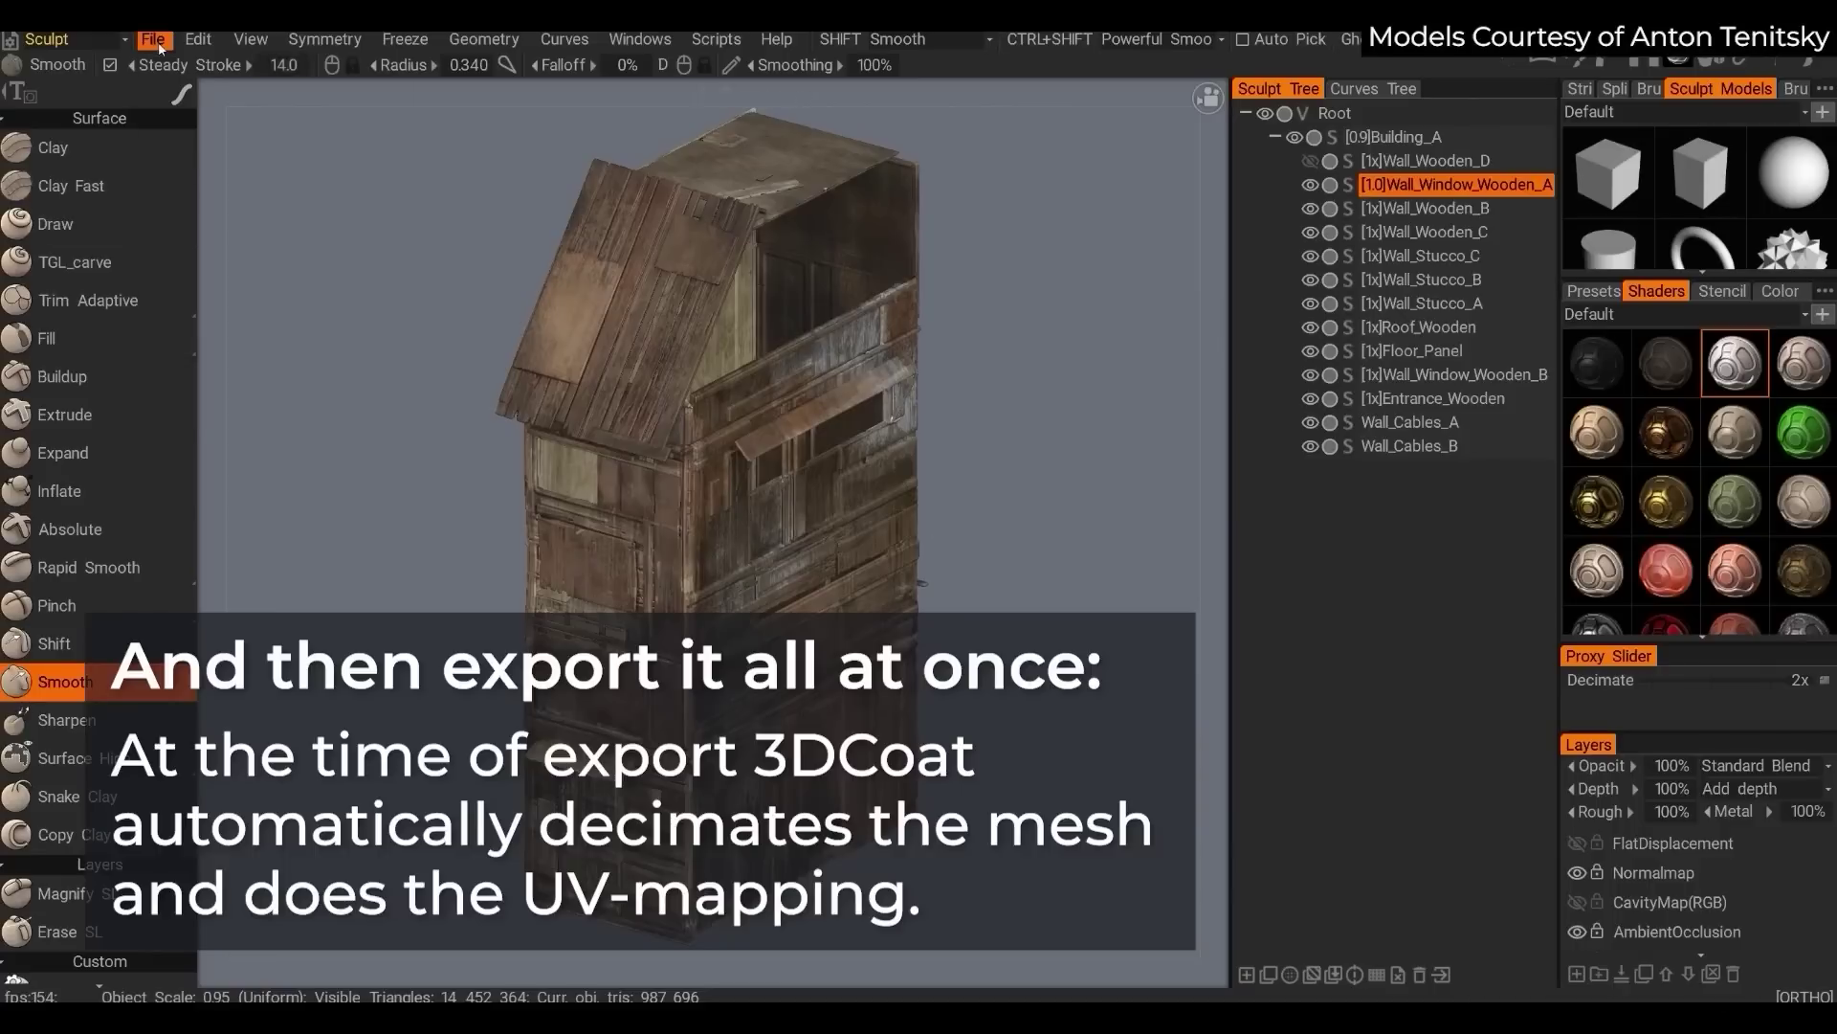
- Bring up the File > Export > Decimate, auto-map, export settings
{"action": "left_click", "coordinate": [158, 43]}
{"action": "mouse_move", "coordinate": [265, 371]}
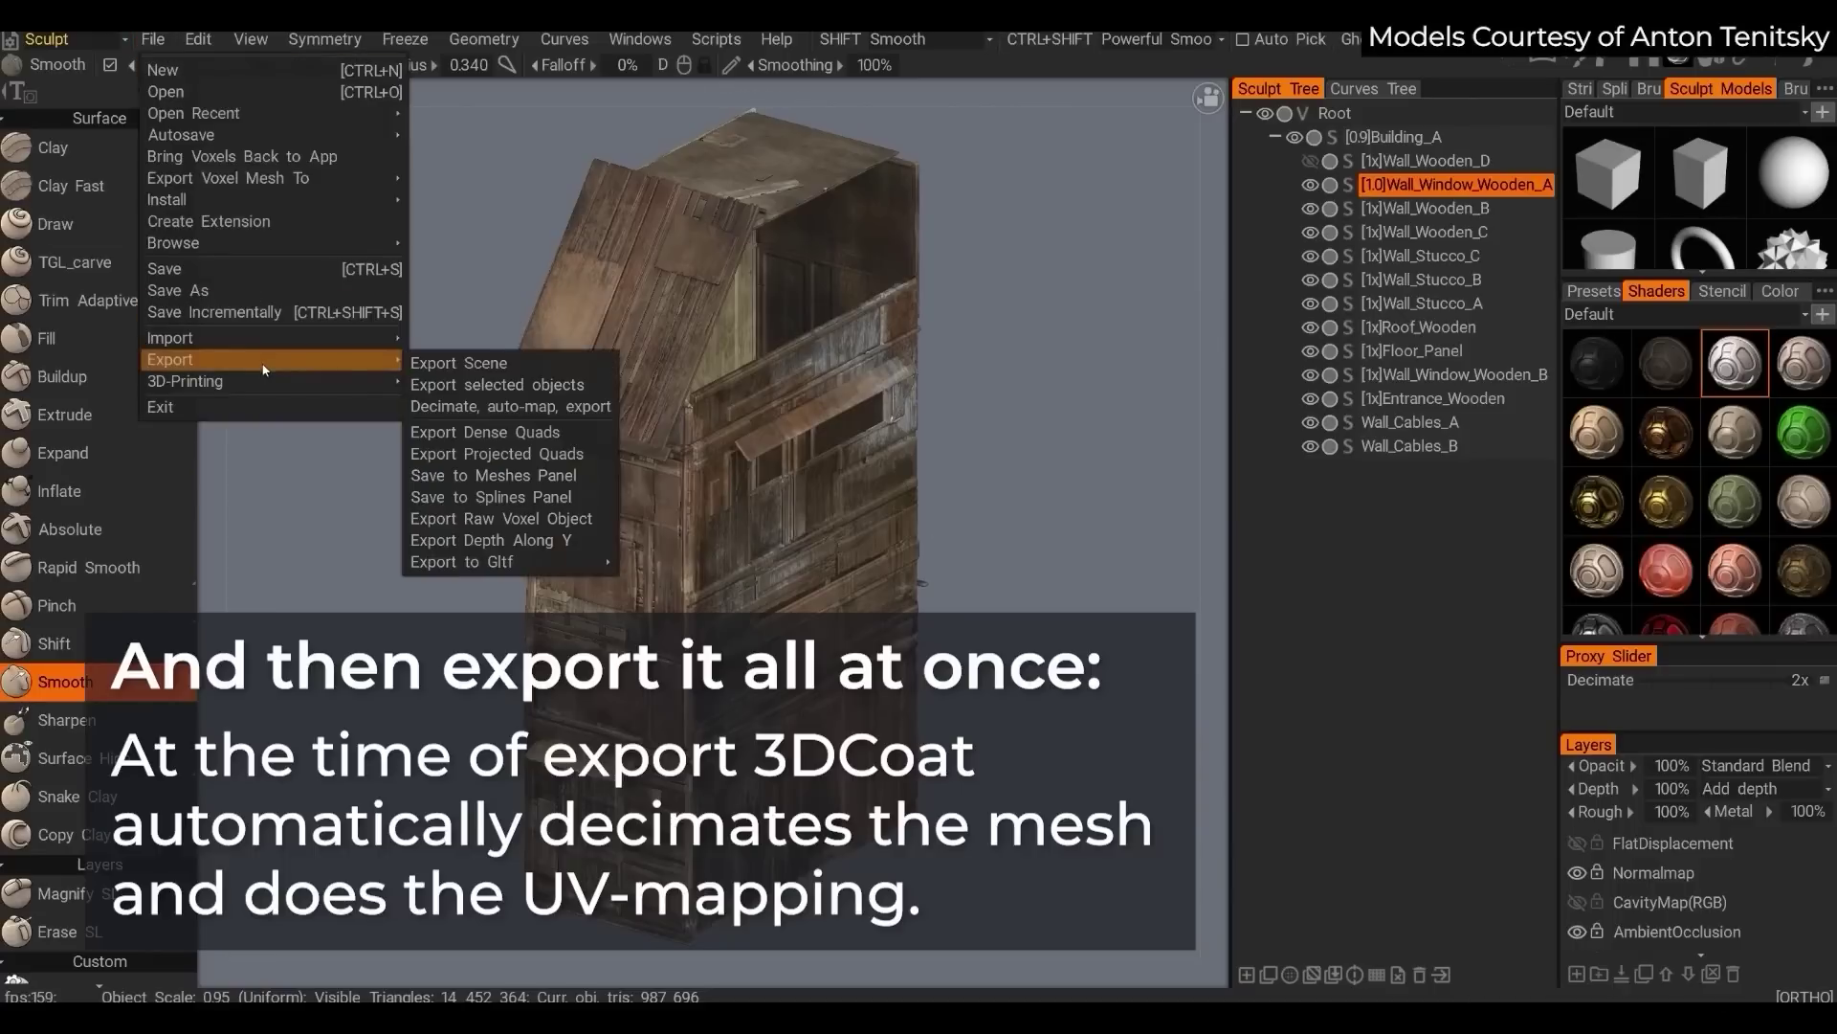
{"action": "left_click", "coordinate": [510, 407]}
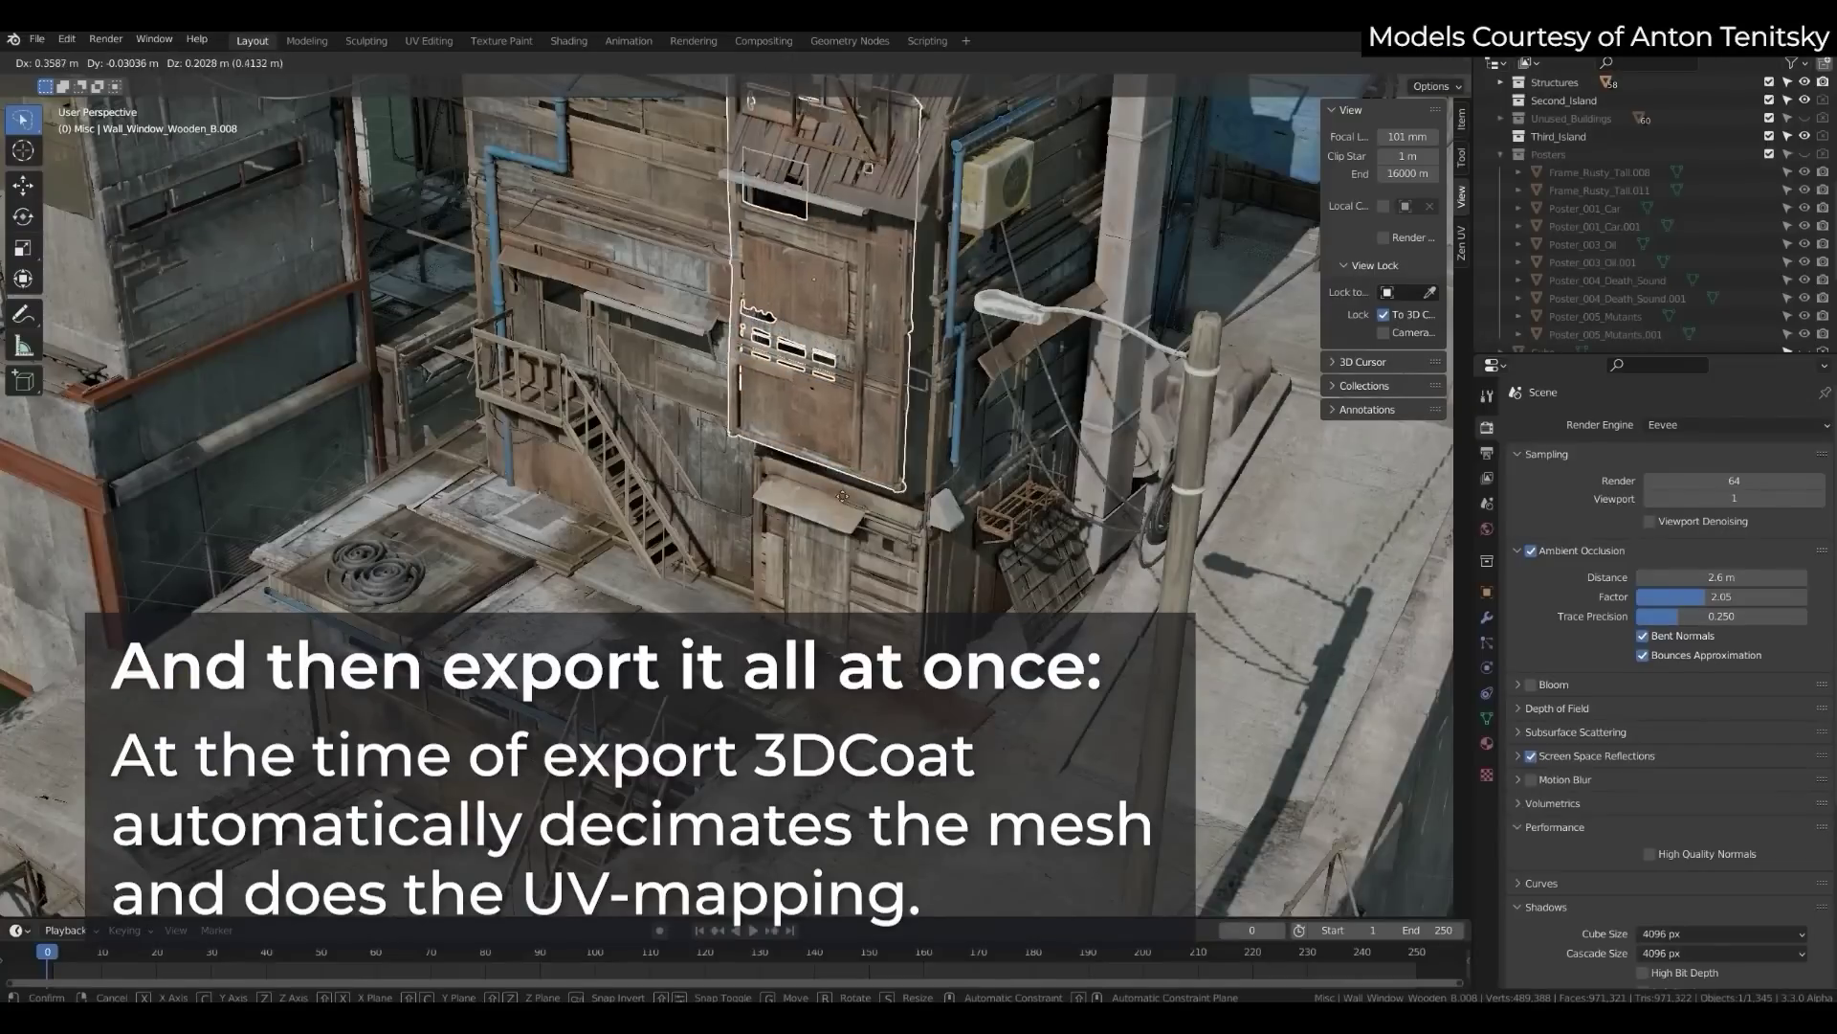
- Confirm the wall's placement, test-move the water barrel without keeping it, then orbit and zoom the island
{"action": "left_click", "coordinate": [990, 399]}
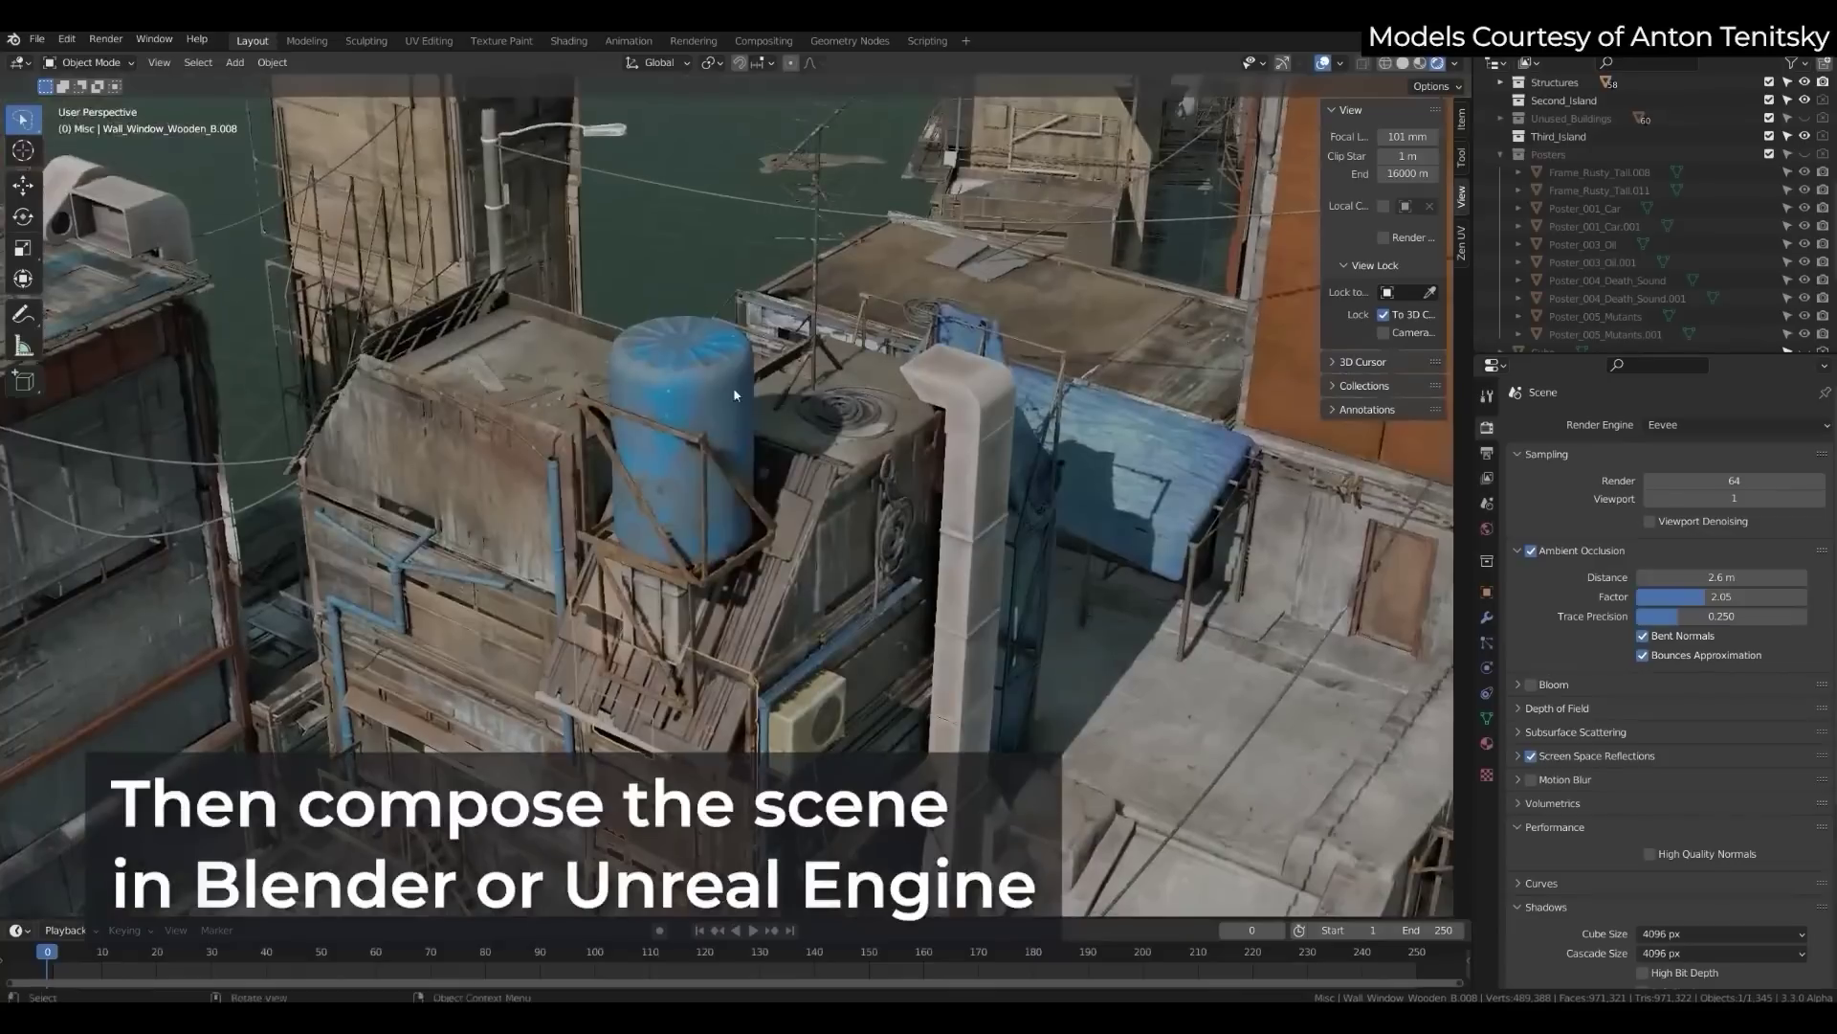
{"action": "left_click", "coordinate": [733, 394]}
{"action": "key", "text": "g"}
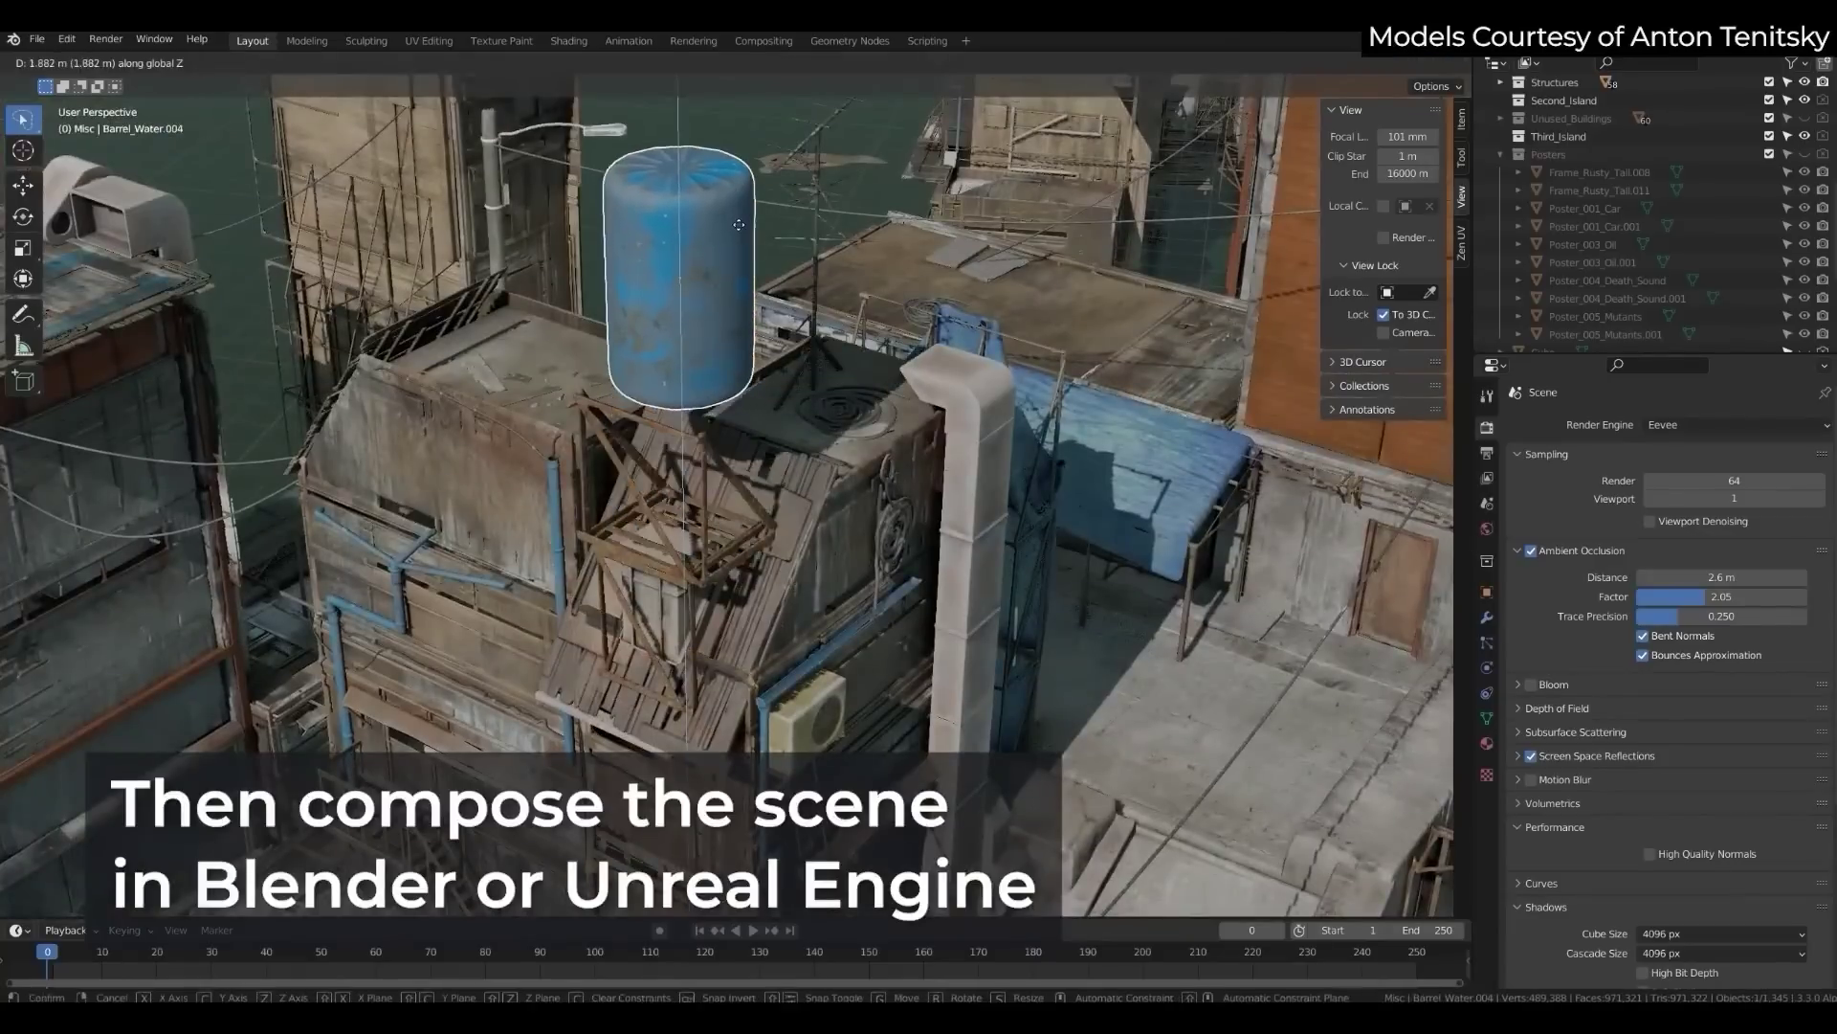
{"action": "key", "text": "Escape"}
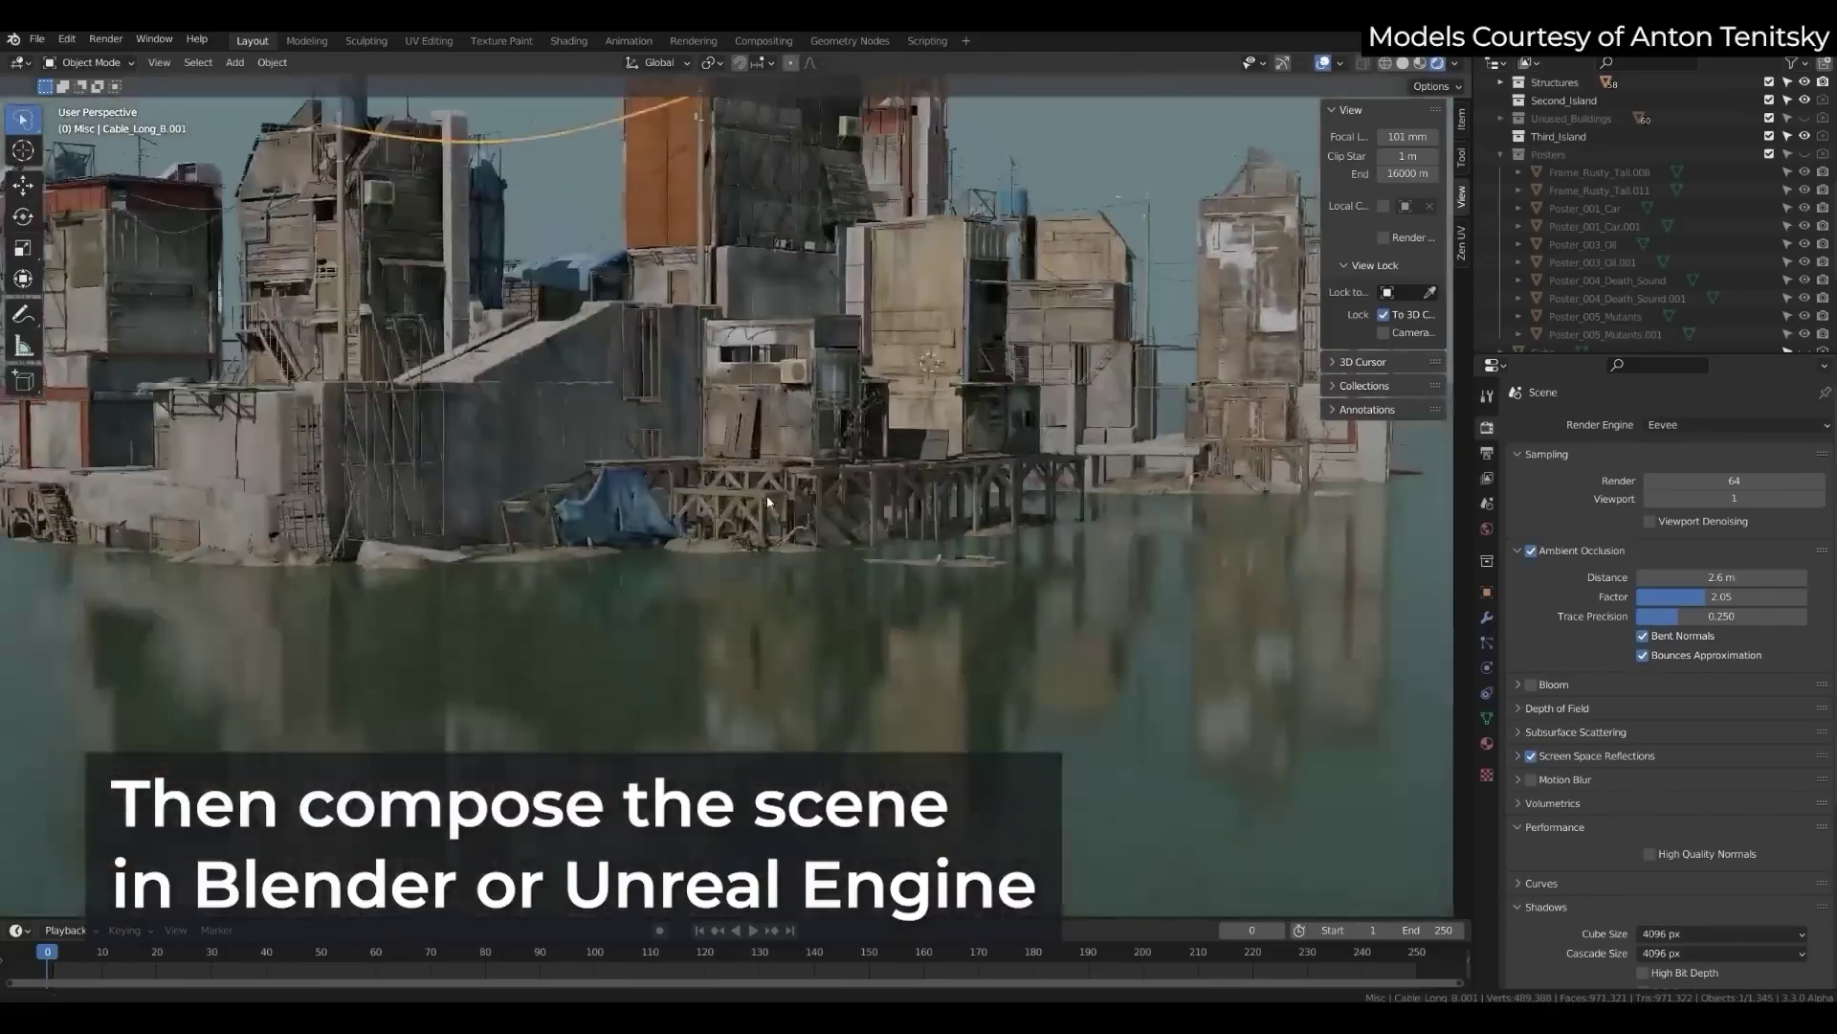
{"action": "mouse_move", "coordinate": [866, 574]}
{"action": "middle_mouse_down"}
{"action": "mouse_move", "coordinate": [862, 619]}
{"action": "mouse_move", "coordinate": [887, 521]}
{"action": "mouse_move", "coordinate": [871, 515]}
{"action": "mouse_move", "coordinate": [874, 549]}
{"action": "middle_mouse_up"}
{"action": "scroll", "coordinate": [875, 549], "scroll_direction": "up", "scroll_amount": 10}
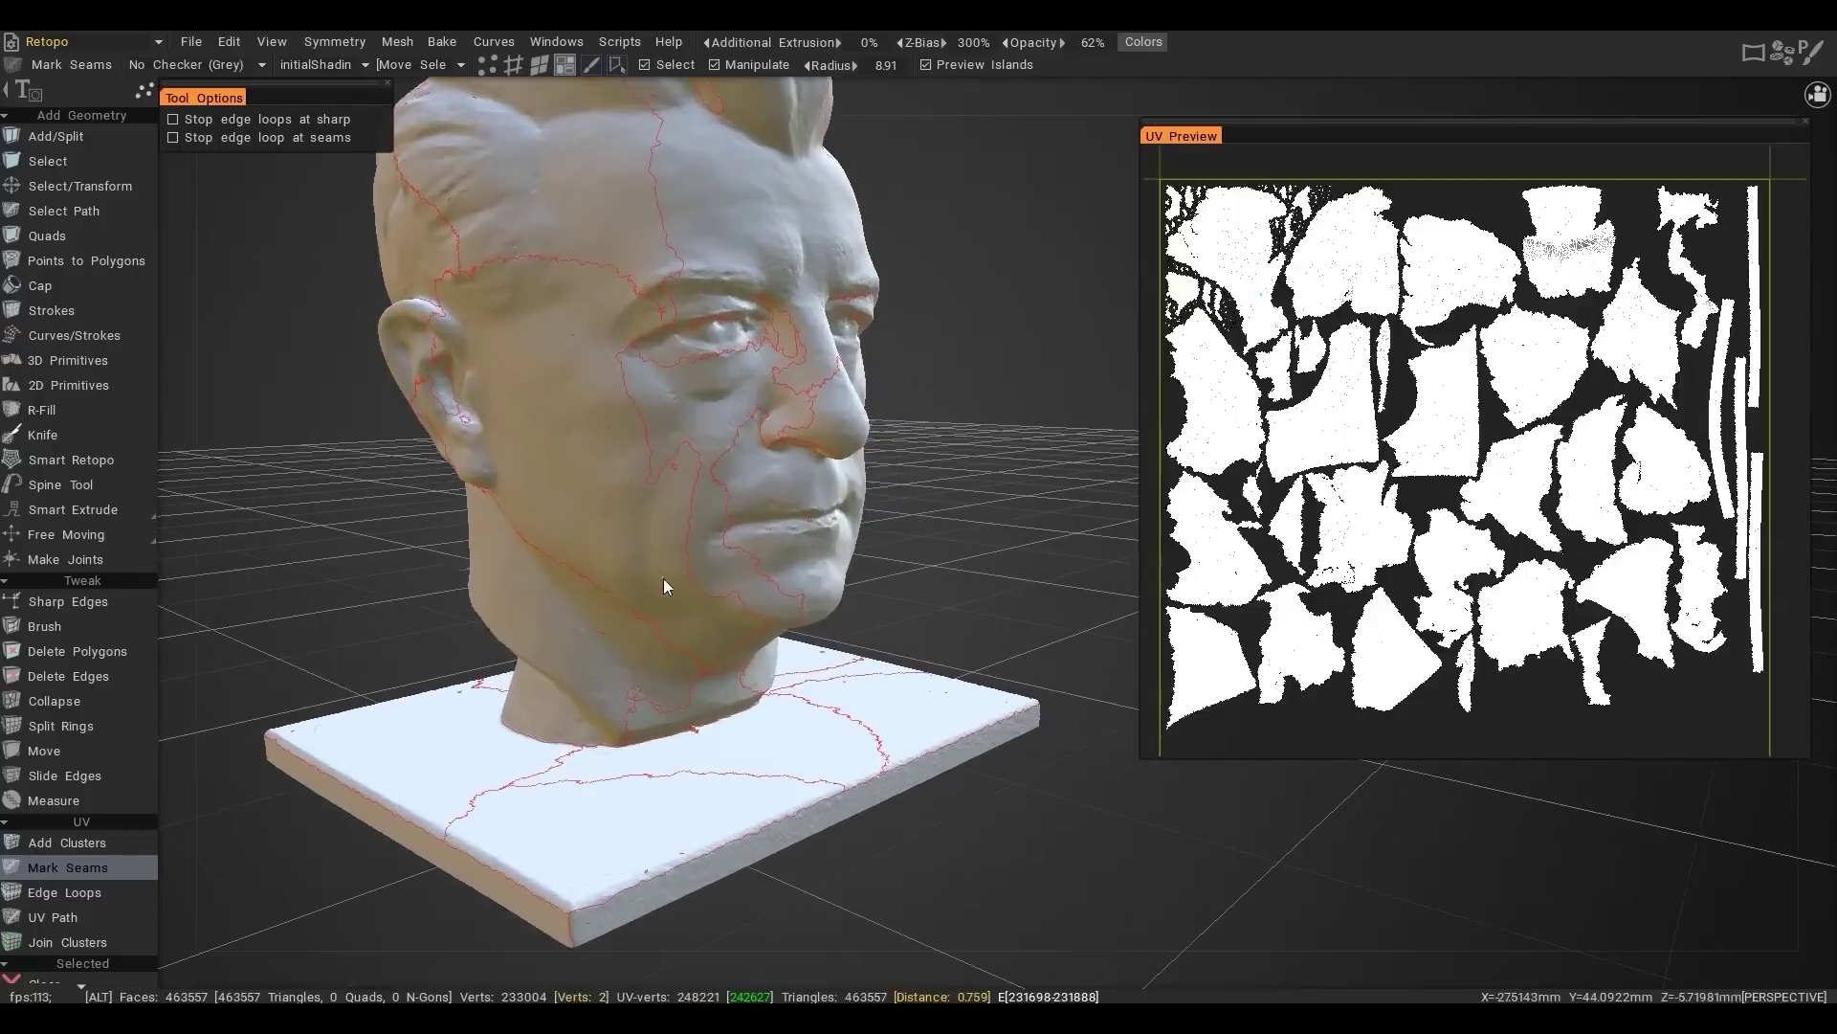
- Orbit the head bust's seams, paint a wood-texture stroke on the boat, then orbit and zoom in
{"action": "mouse_move", "coordinate": [663, 578]}
{"action": "left_mouse_down", "text": "alt"}
{"action": "mouse_move", "coordinate": [755, 685]}
{"action": "mouse_move", "coordinate": [743, 669]}
{"action": "left_mouse_up", "text": "alt"}
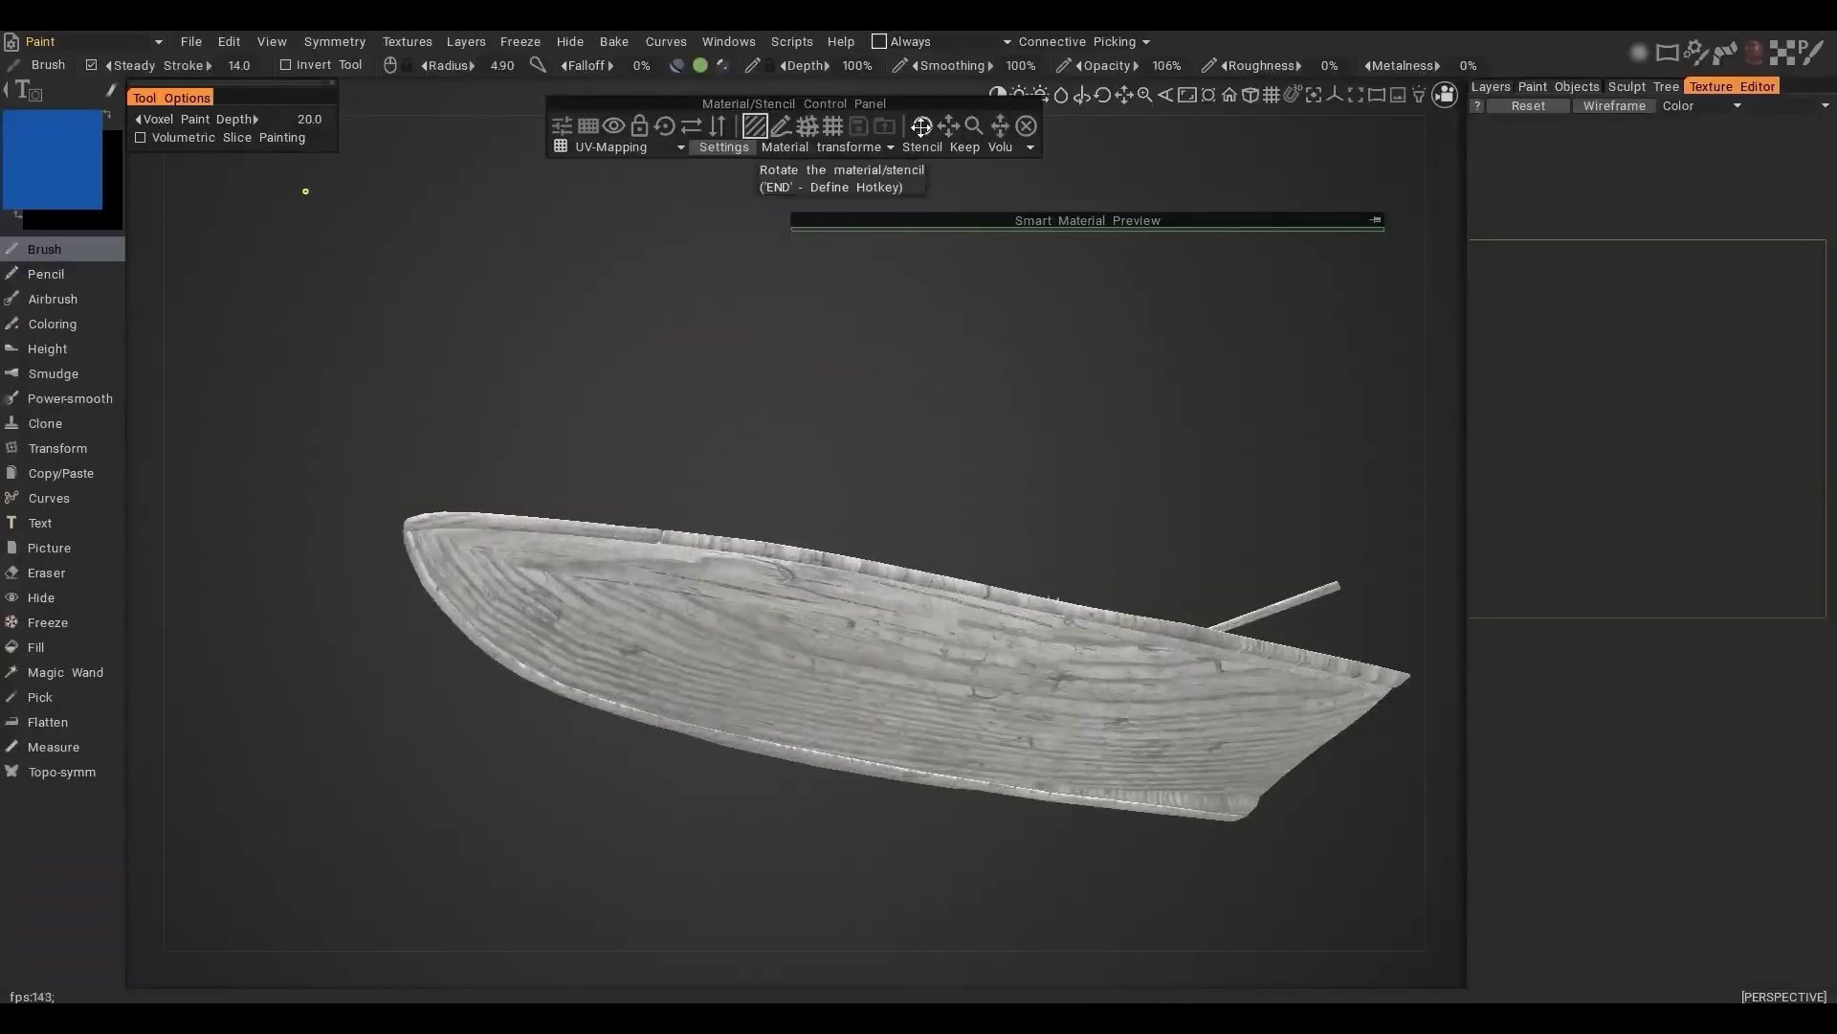
{"action": "left_click_drag", "start_coordinate": [525, 613], "coordinate": [906, 713]}
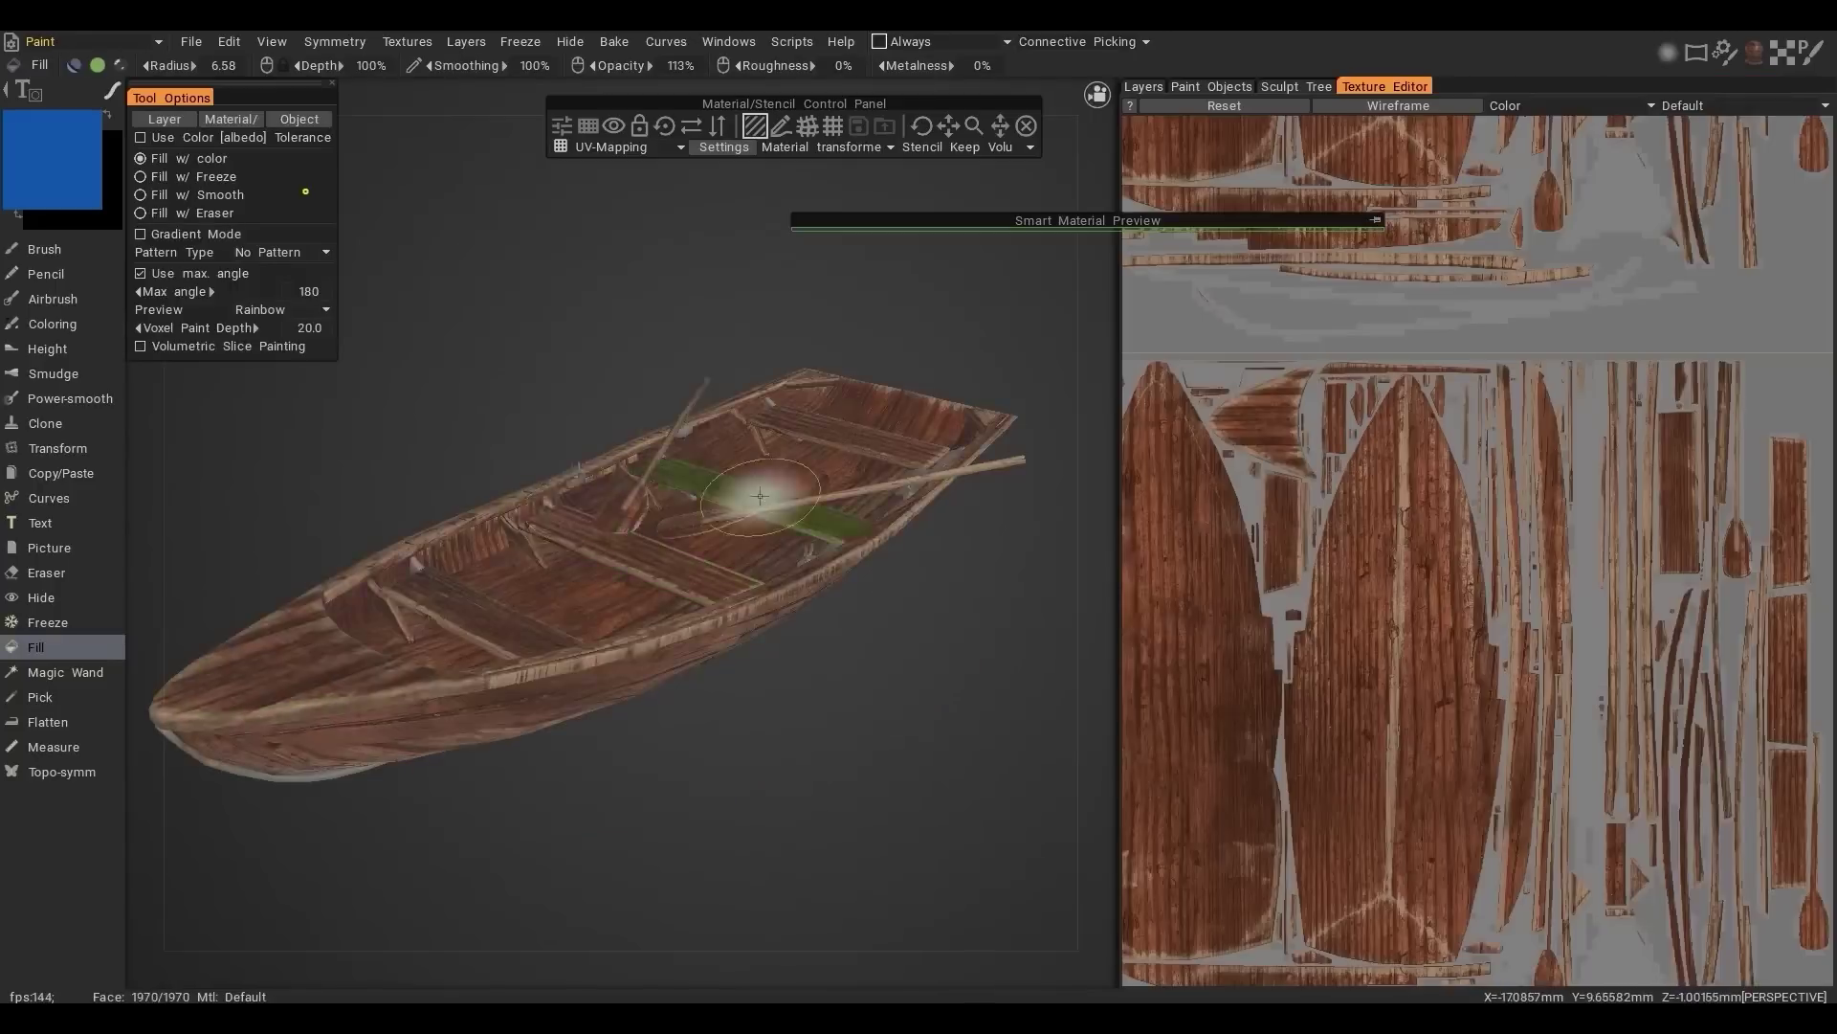
{"action": "left_click_drag", "start_coordinate": [759, 484], "coordinate": [586, 307], "text": "alt"}
{"action": "left_click_drag", "start_coordinate": [307, 594], "coordinate": [673, 475], "text": "alt"}
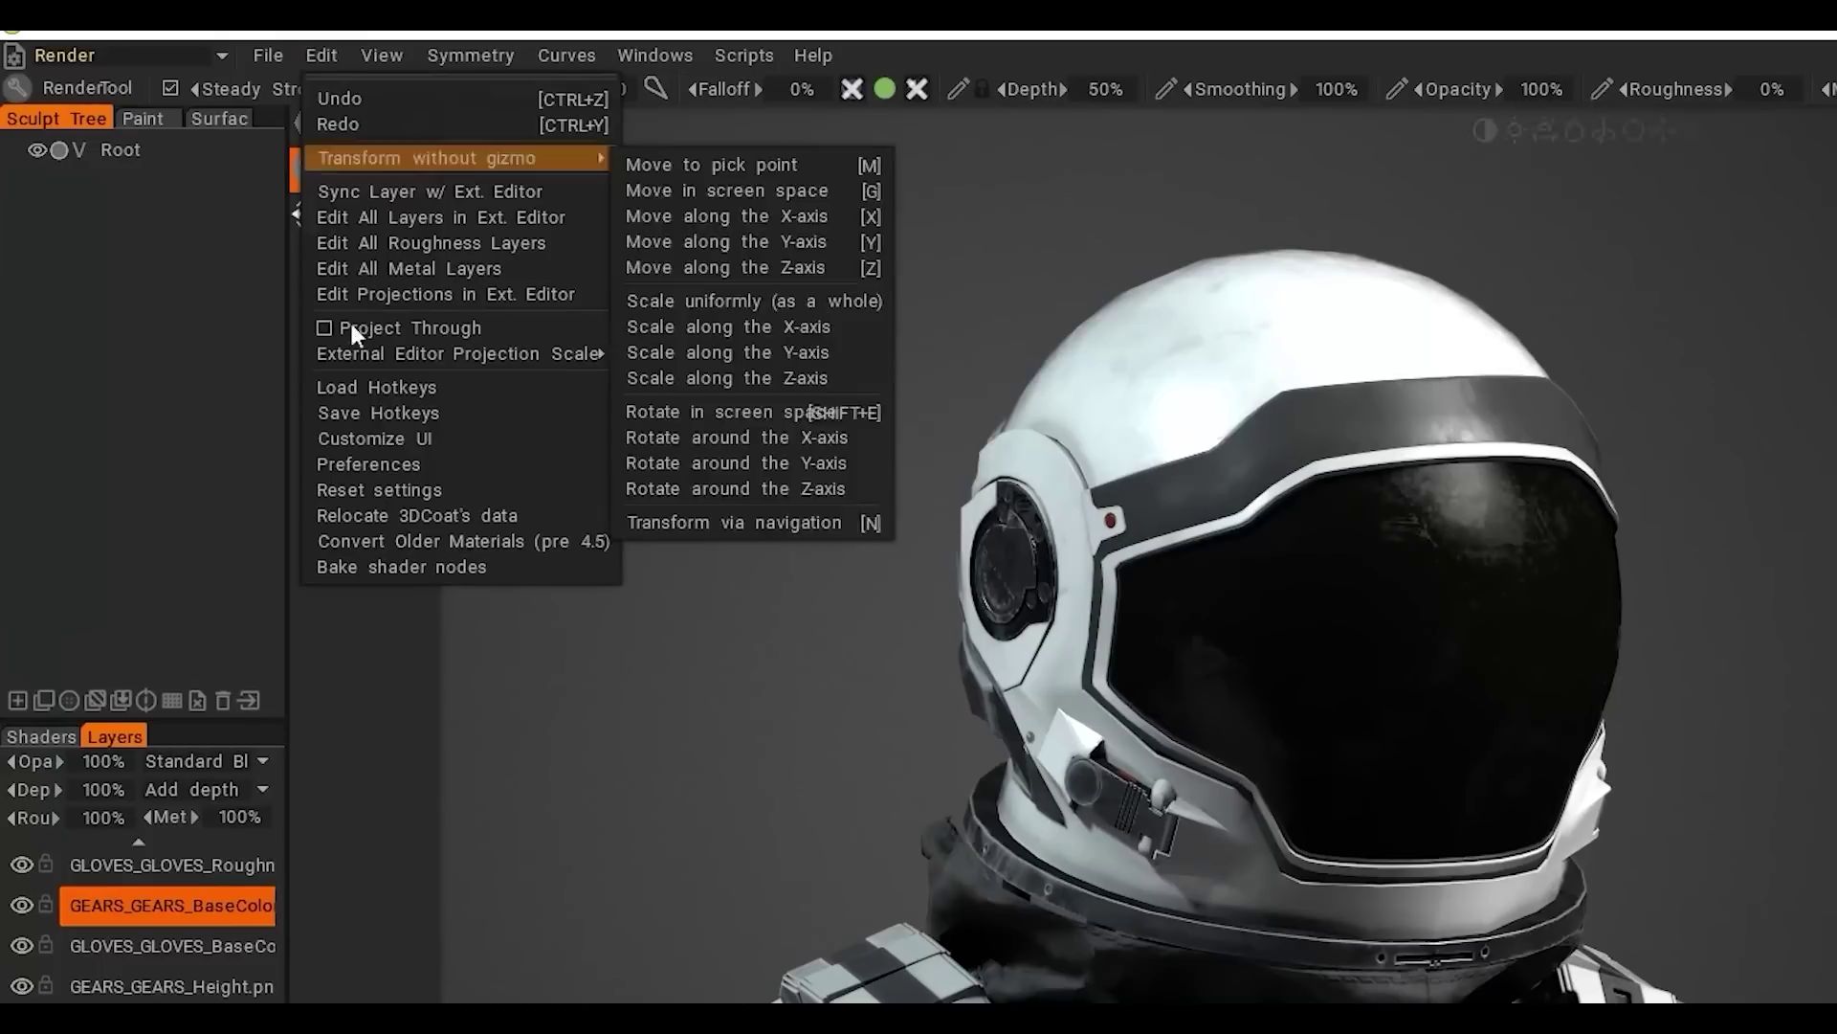
- Turn ACES tone mapping off in the Viewport preferences and apply it with OK
{"action": "left_click", "coordinate": [389, 497]}
{"action": "left_click", "coordinate": [939, 968]}
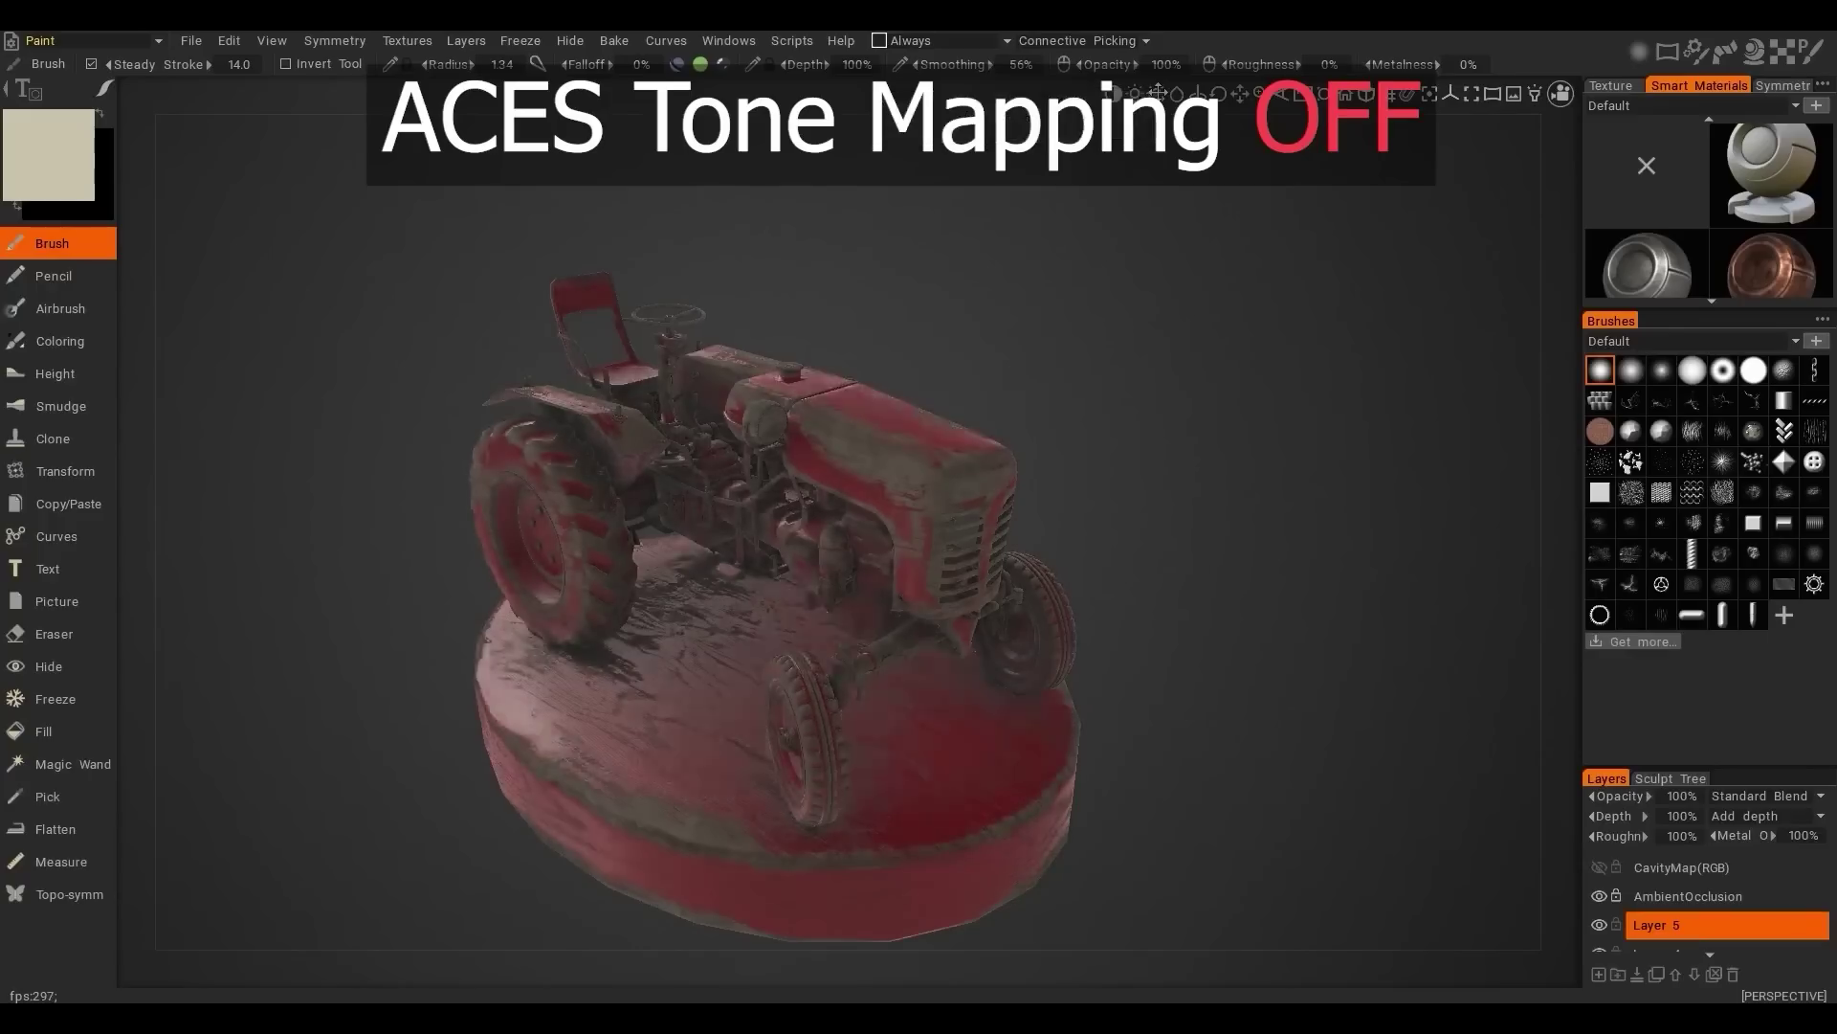